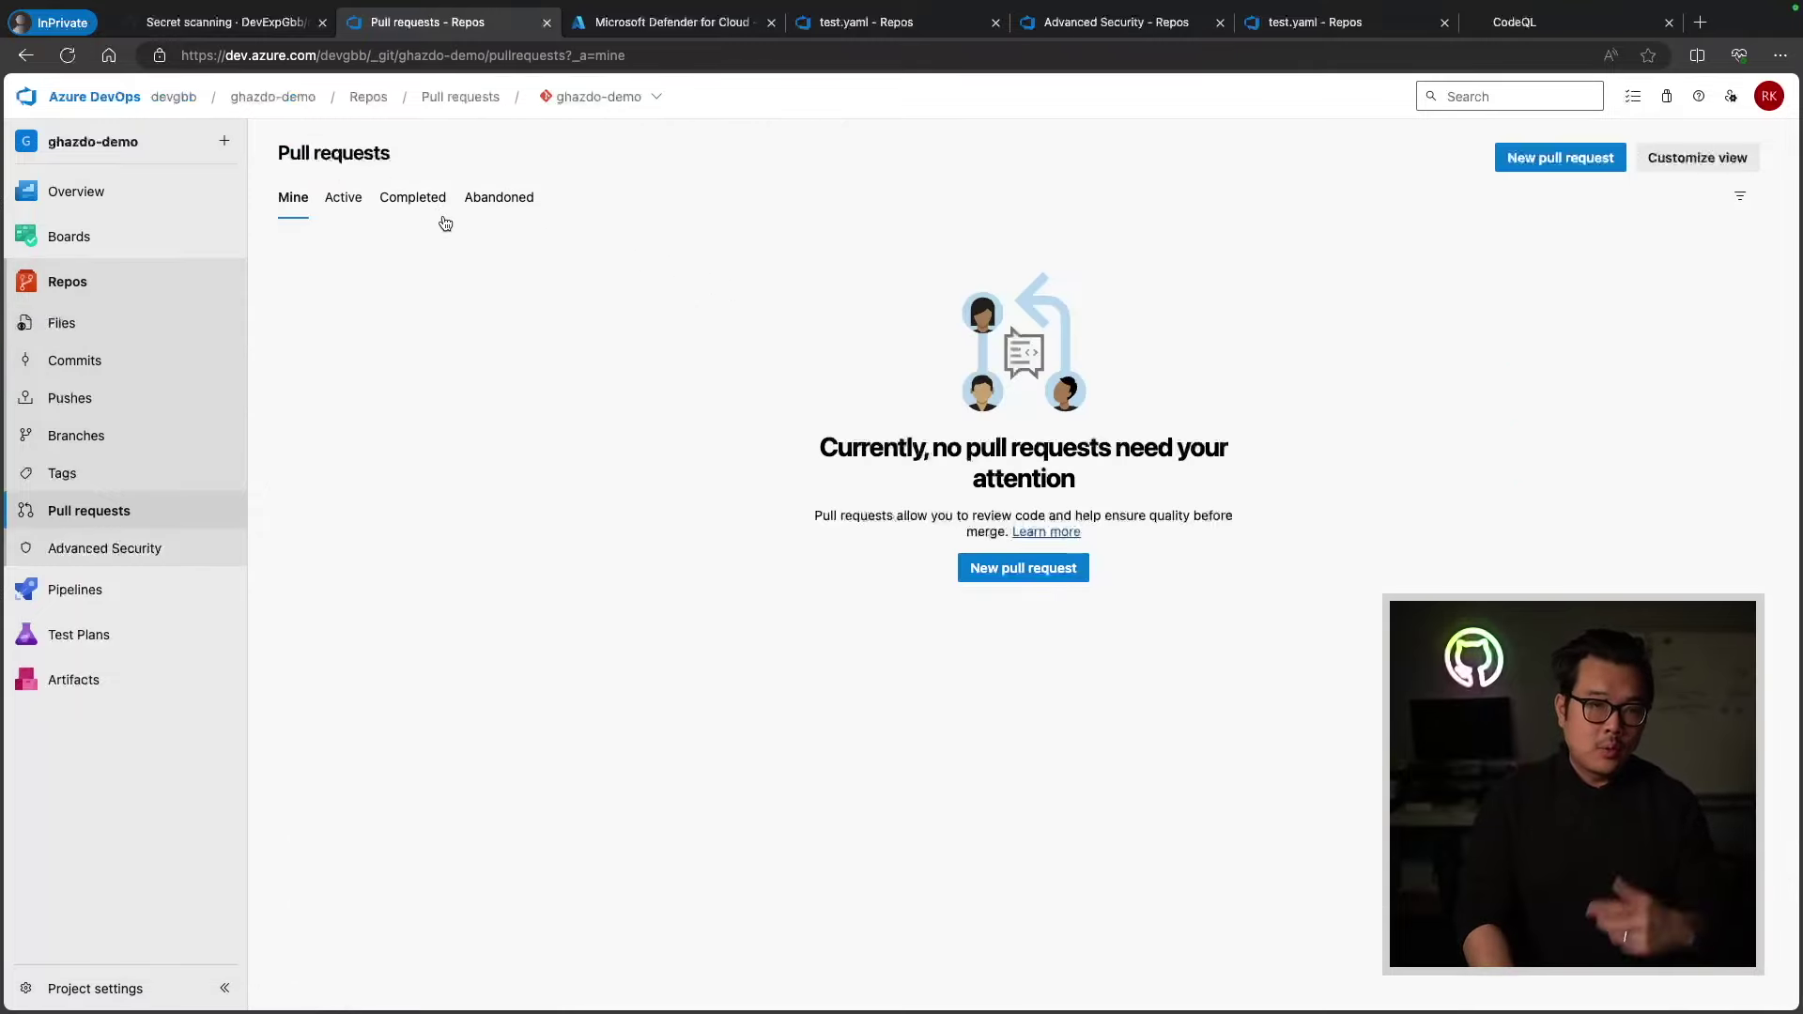
# - Open the completed pull request "add: additonal .gitignore" and look over its checks and first review comments
pyautogui.click(413, 197)
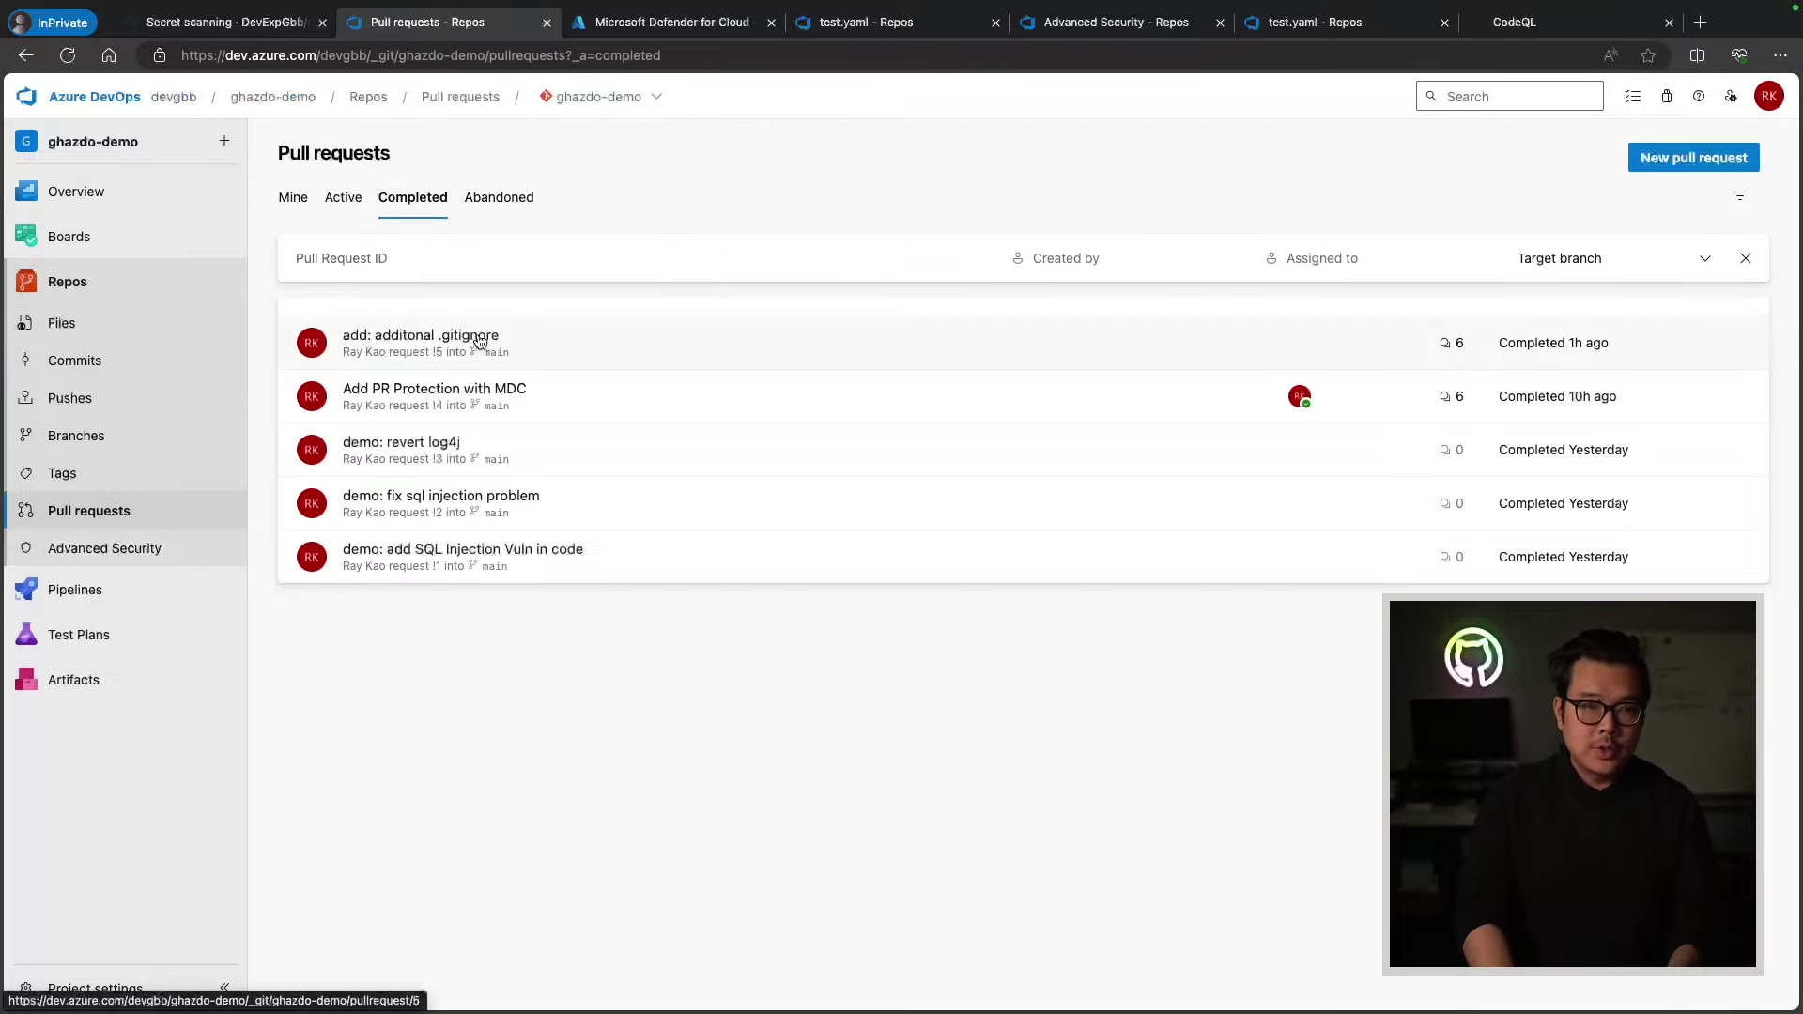
pyautogui.click(594, 348)
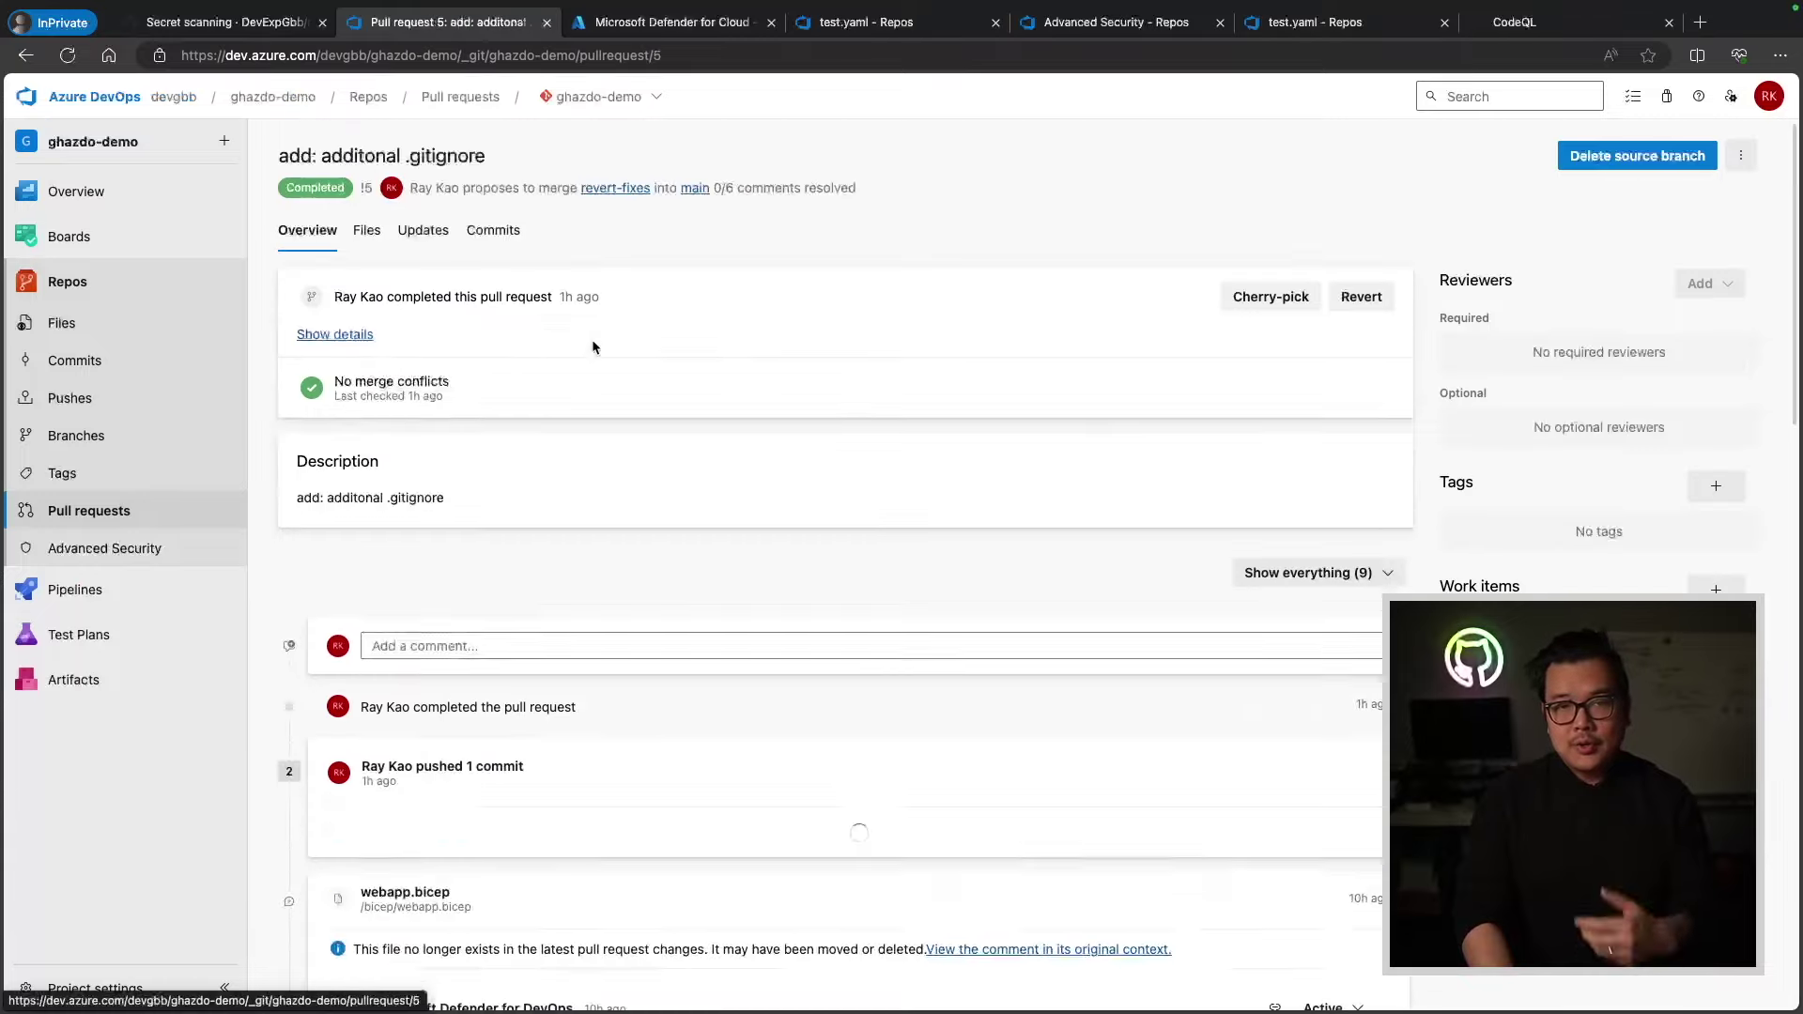
pyautogui.scroll(-1, 789, 605)
pyautogui.scroll(-3, 789, 606)
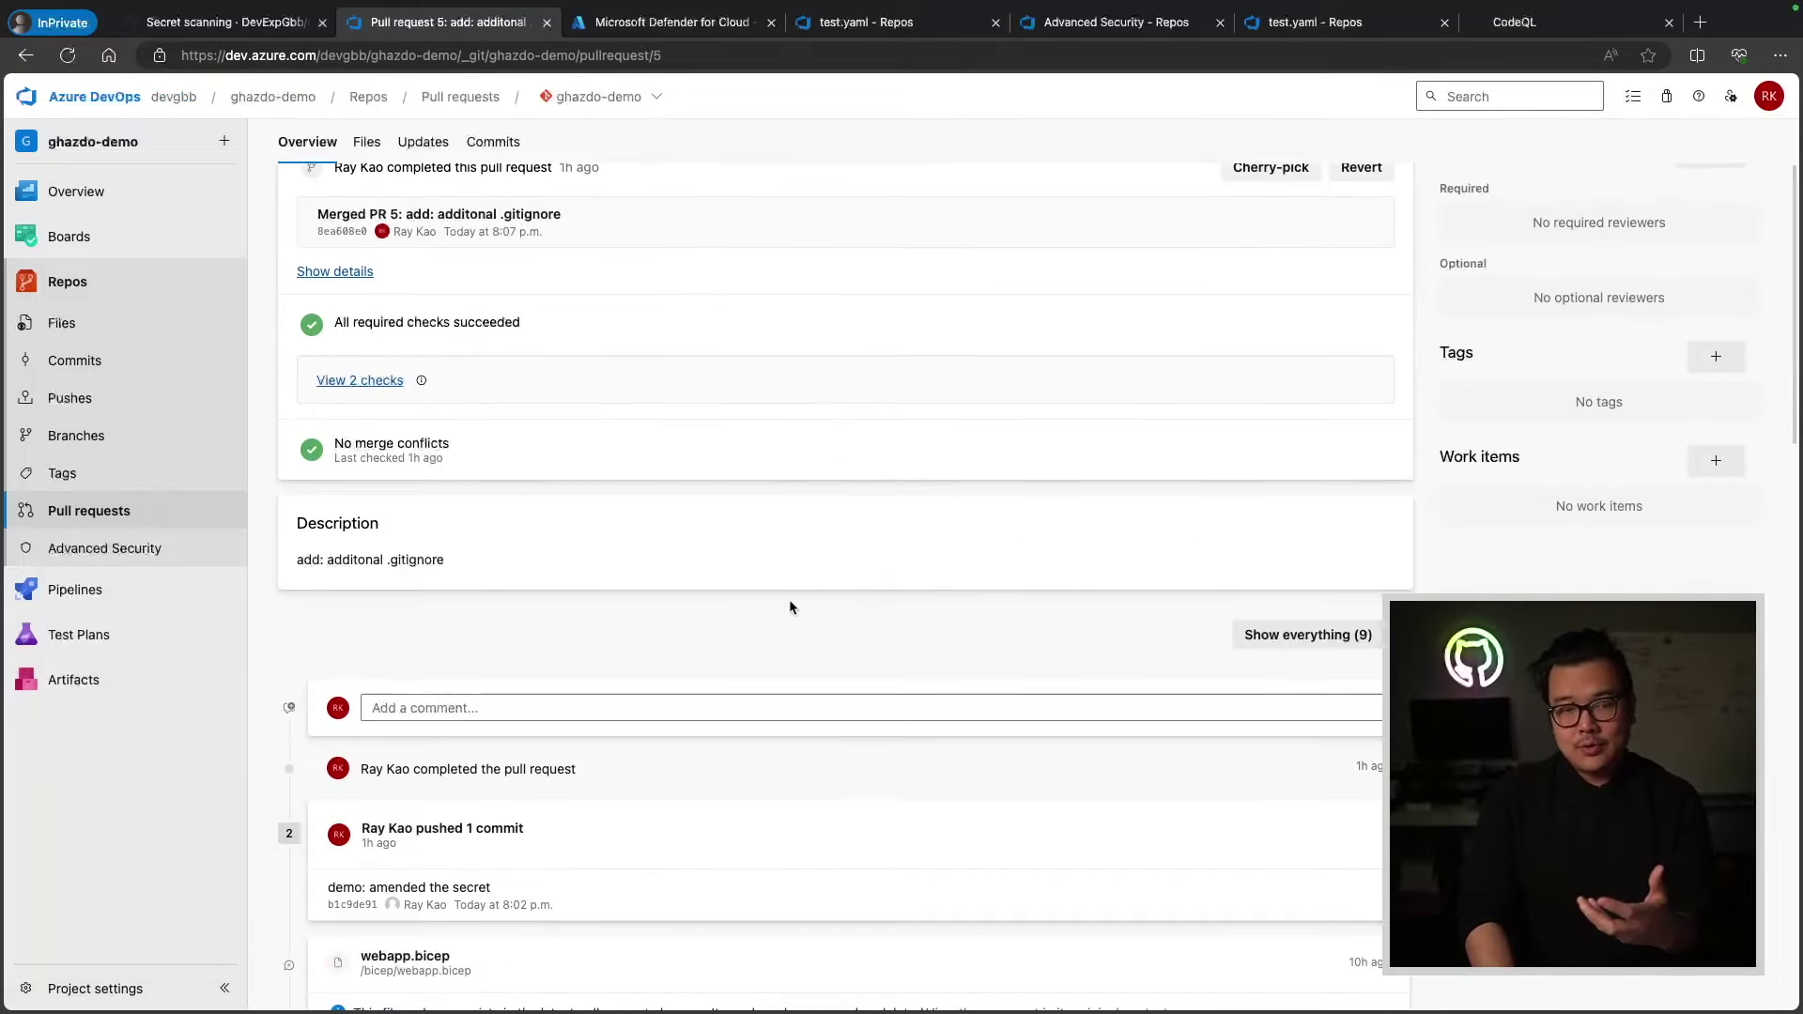
pyautogui.scroll(-3, 791, 608)
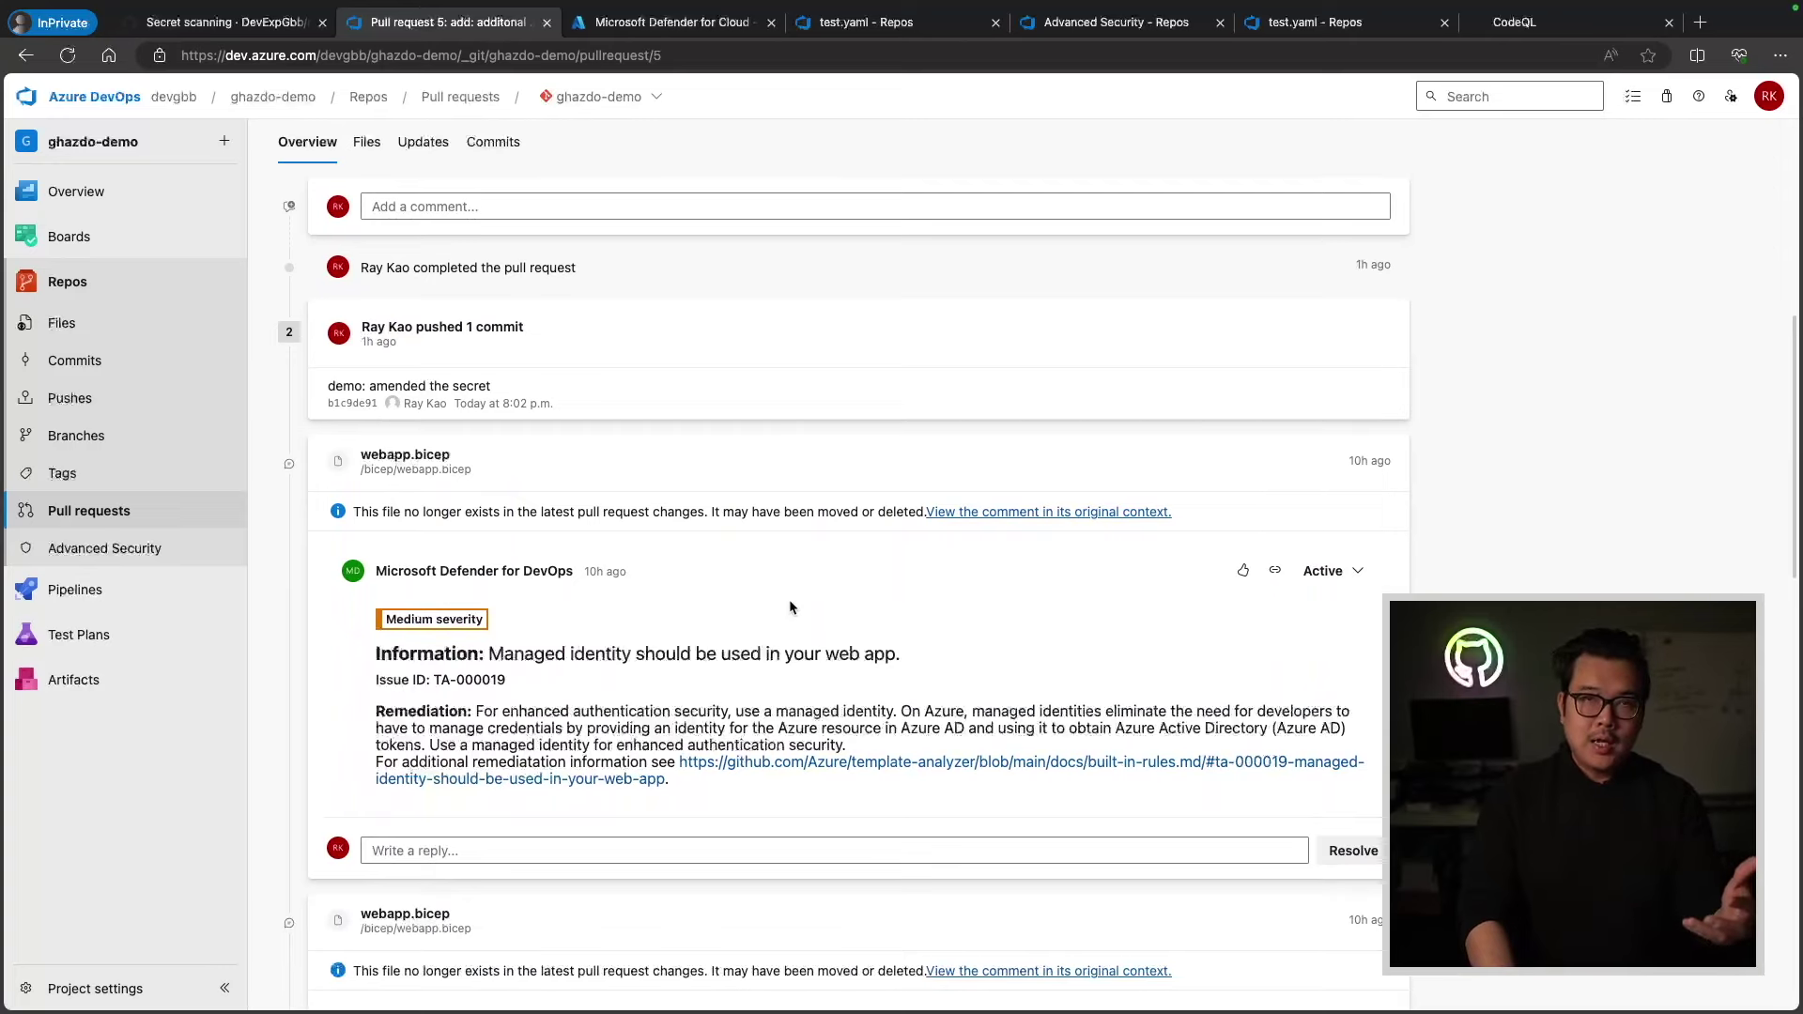
pyautogui.scroll(-2, 789, 606)
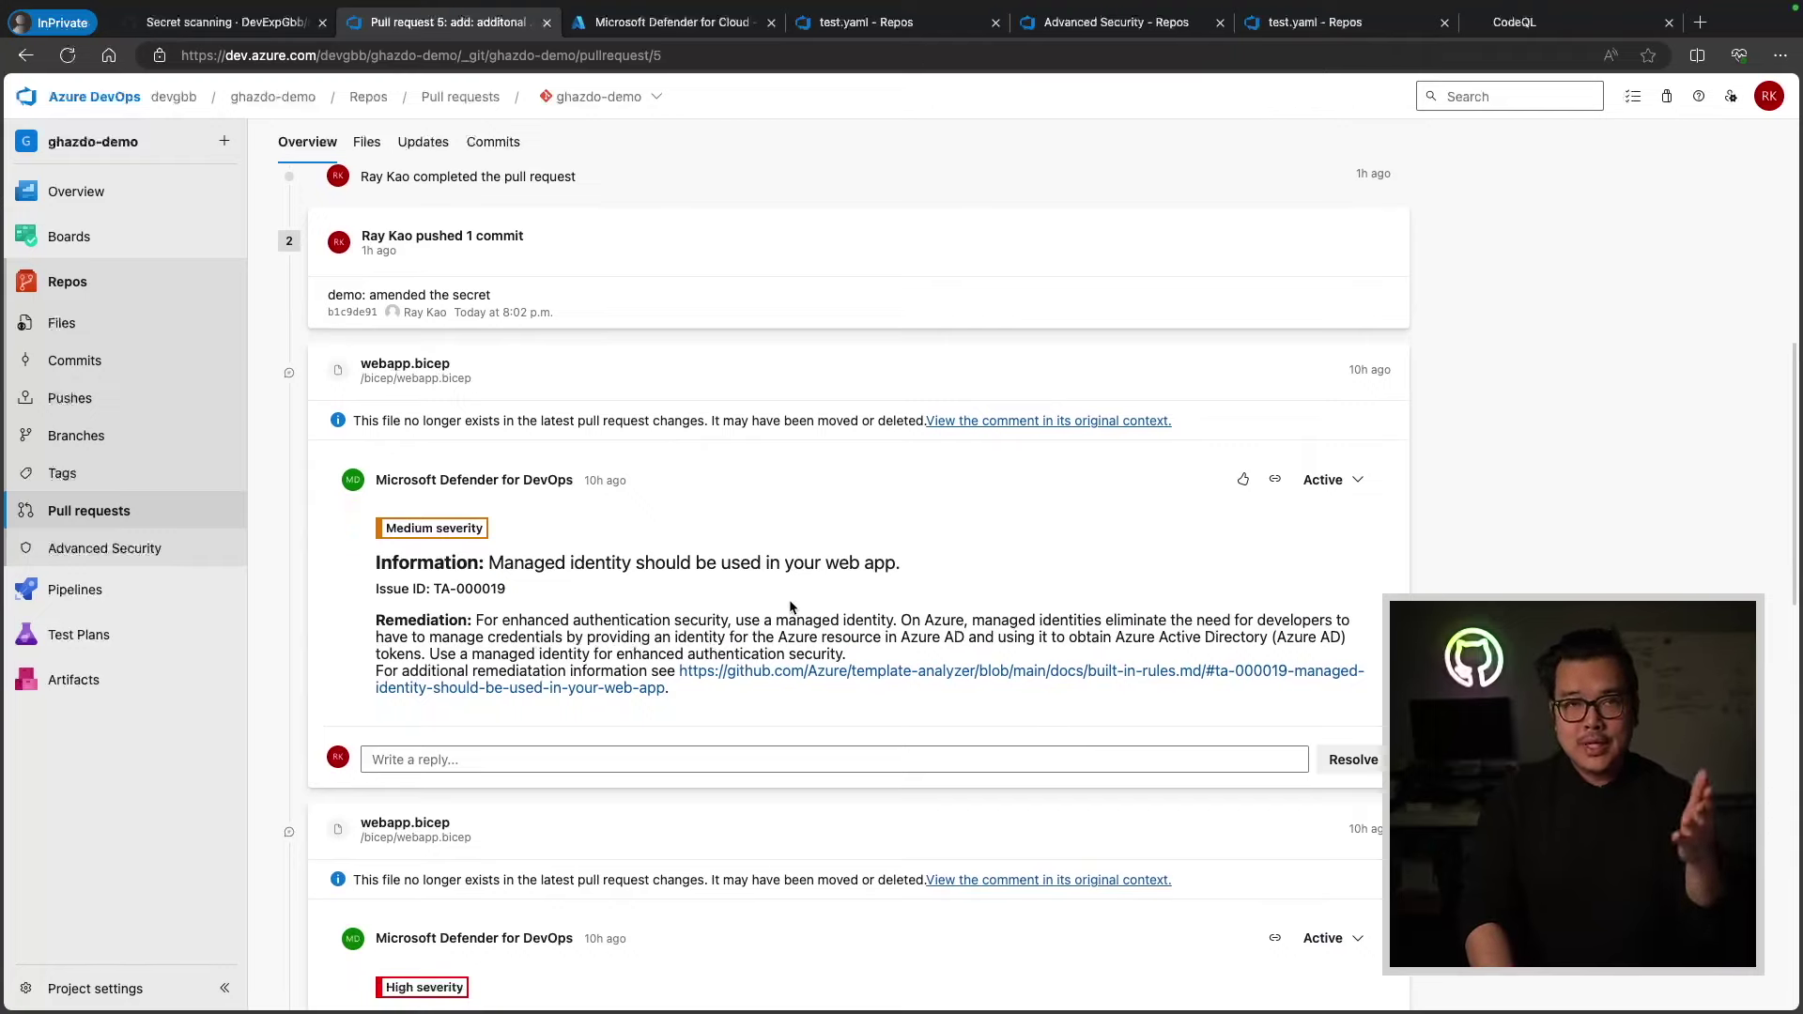
pyautogui.scroll(8, 789, 601)
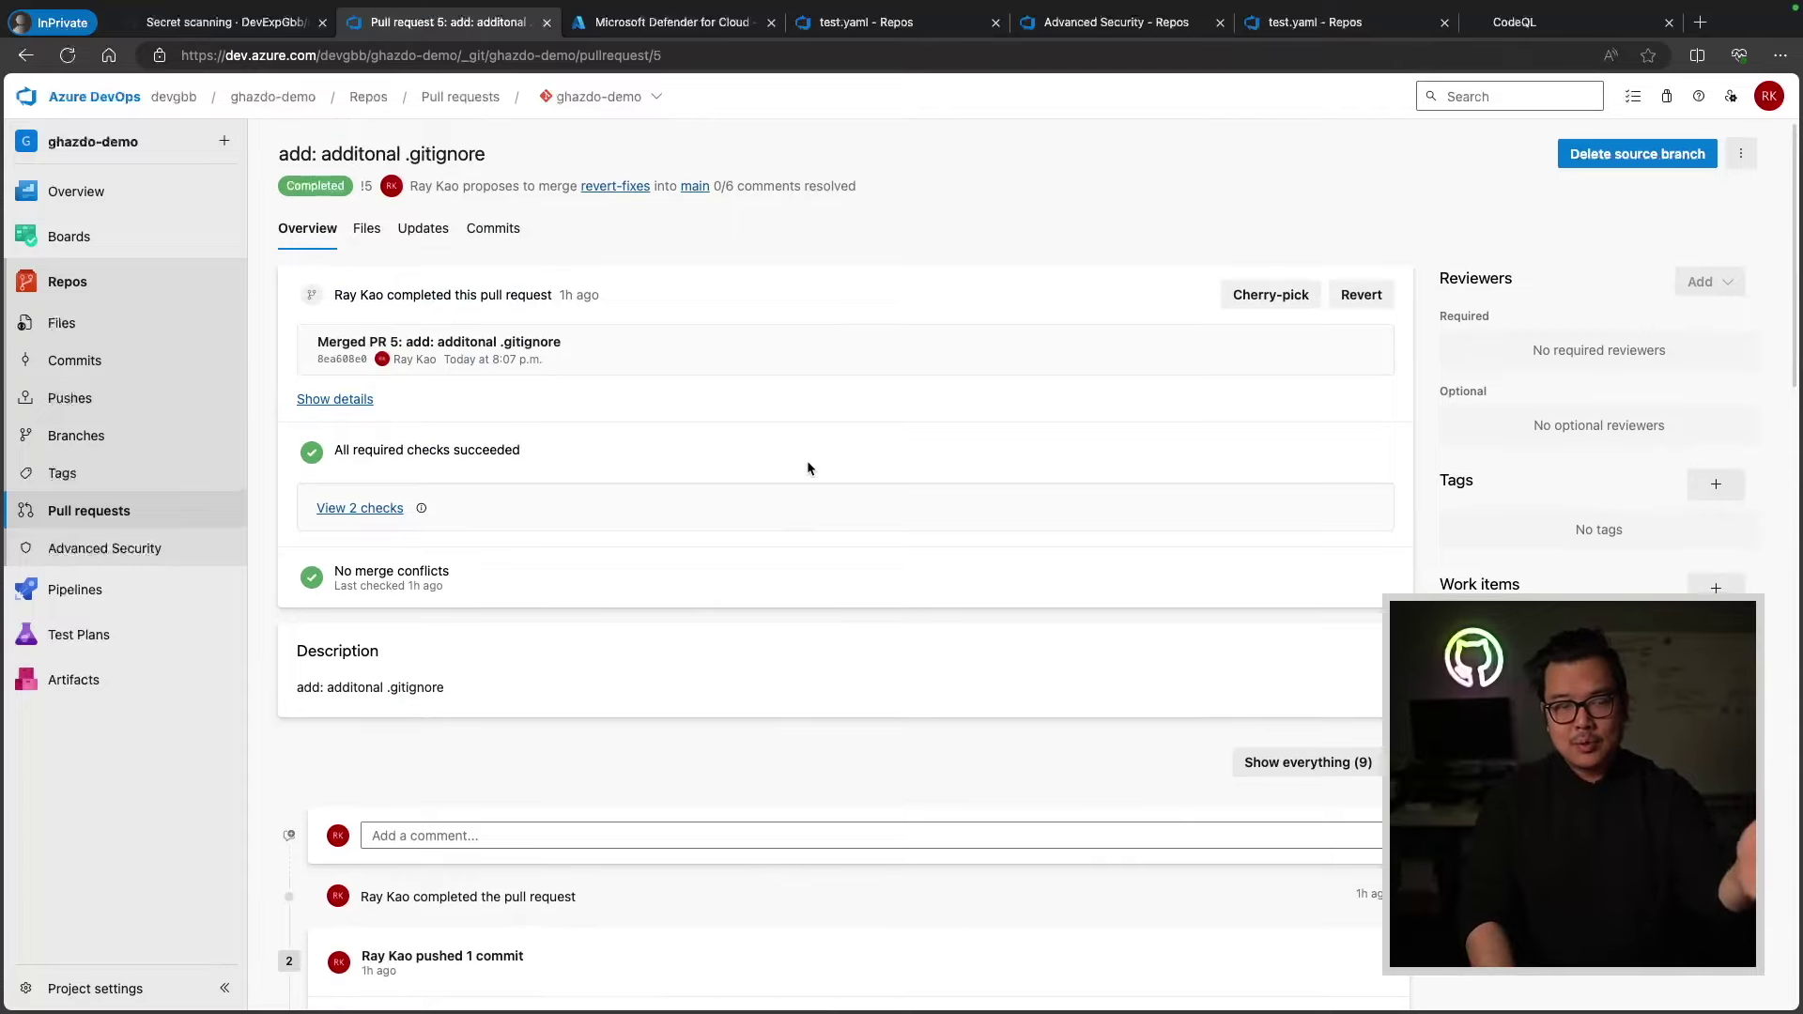
# - Examine the severity and remediation details of the Microsoft Defender for DevOps comments on webapp.bicep
pyautogui.scroll(-7, 807, 467)
pyautogui.scroll(-2, 809, 469)
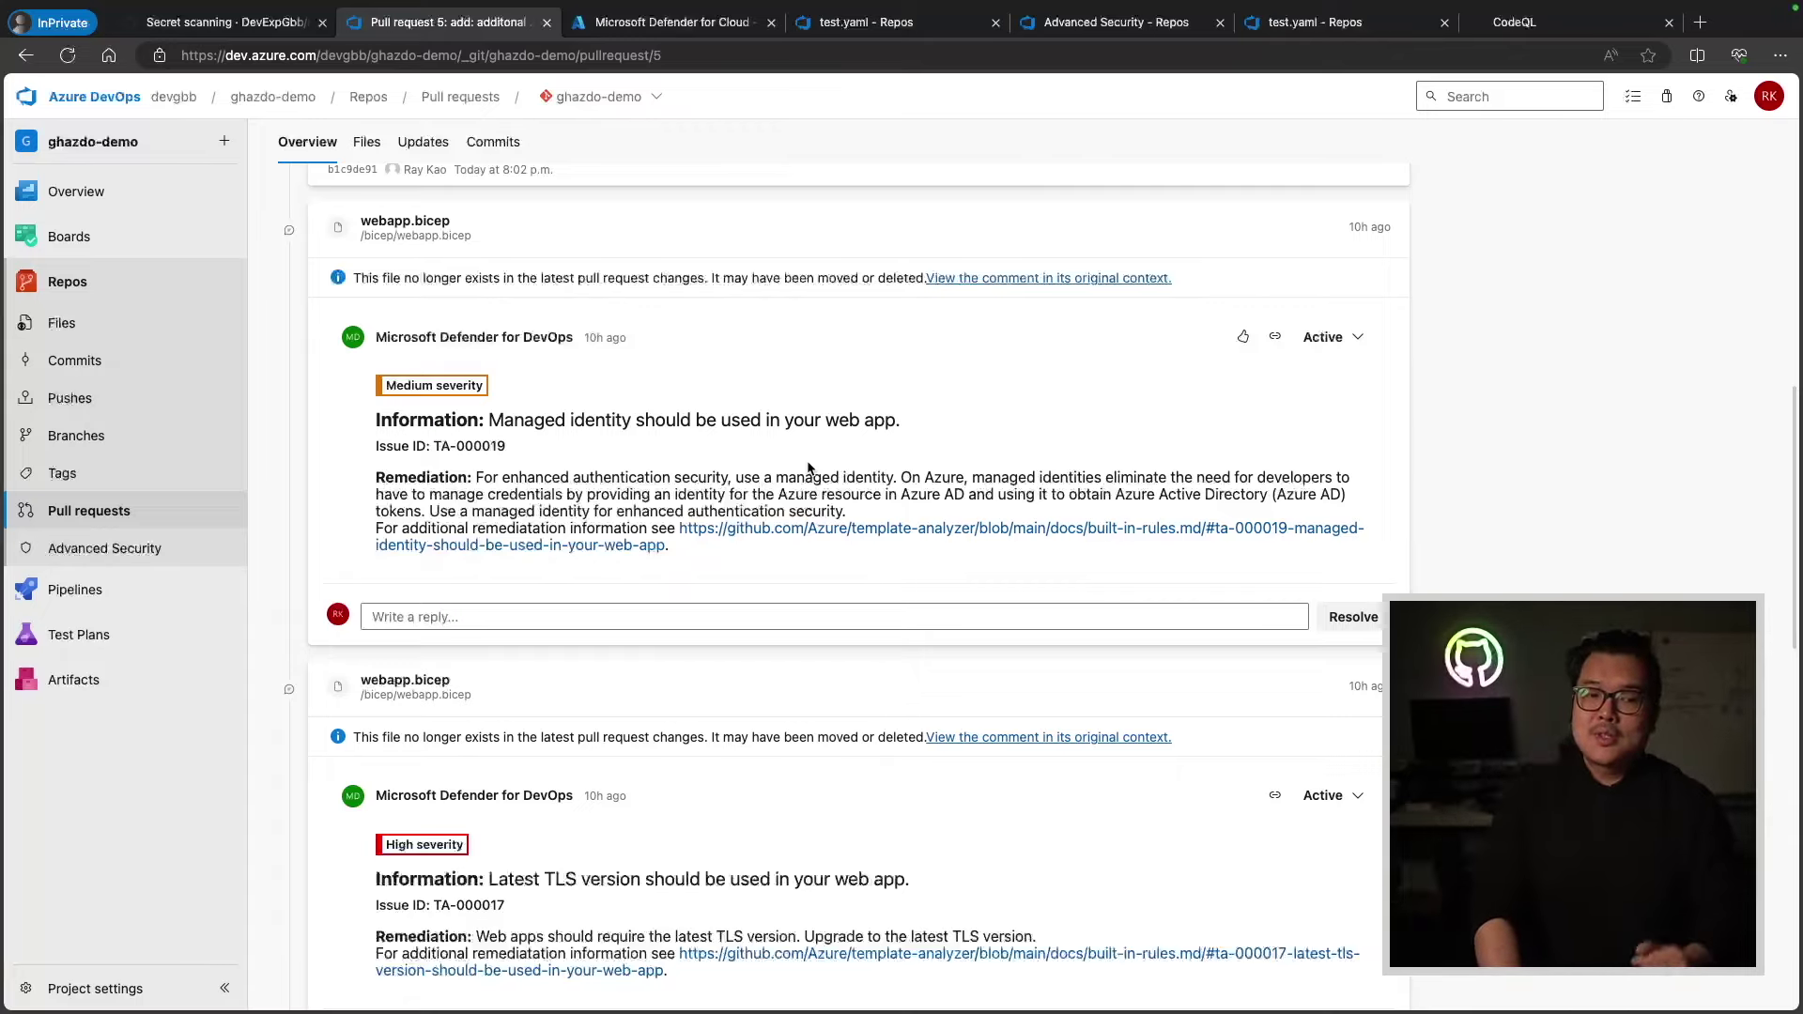
pyautogui.scroll(-3, 808, 467)
pyautogui.scroll(-10, 808, 468)
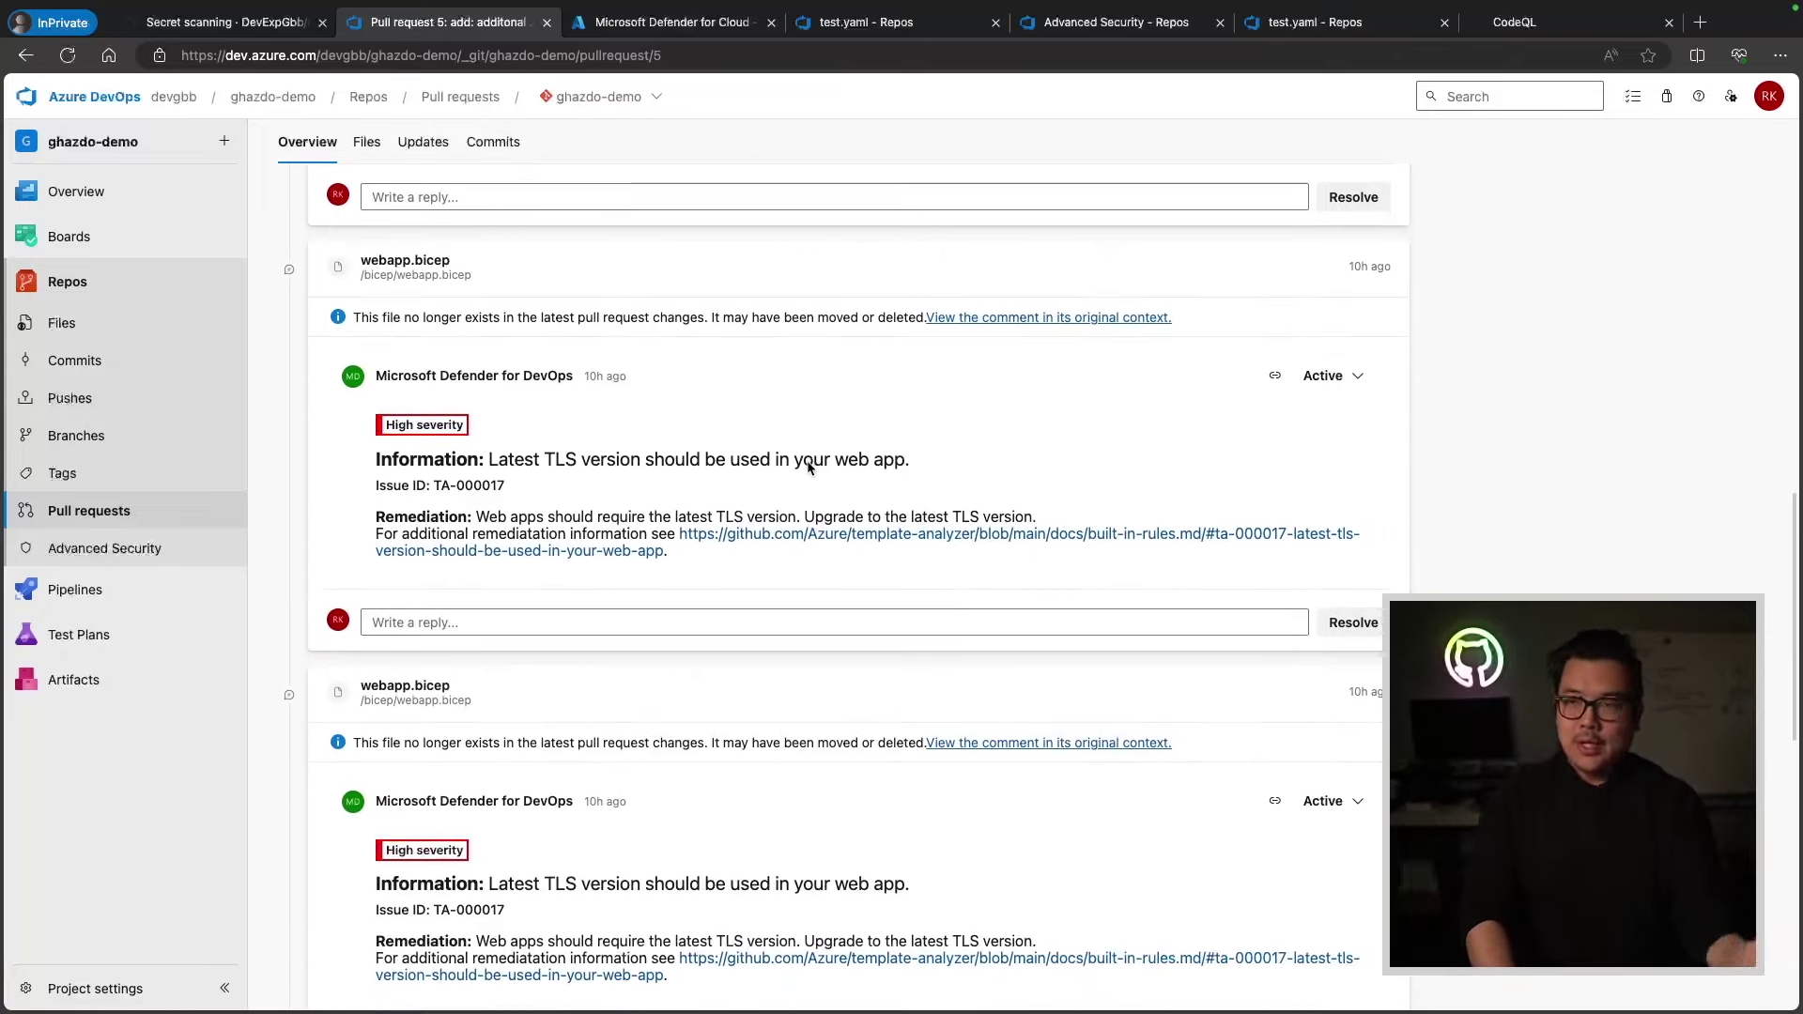
pyautogui.scroll(-4, 807, 467)
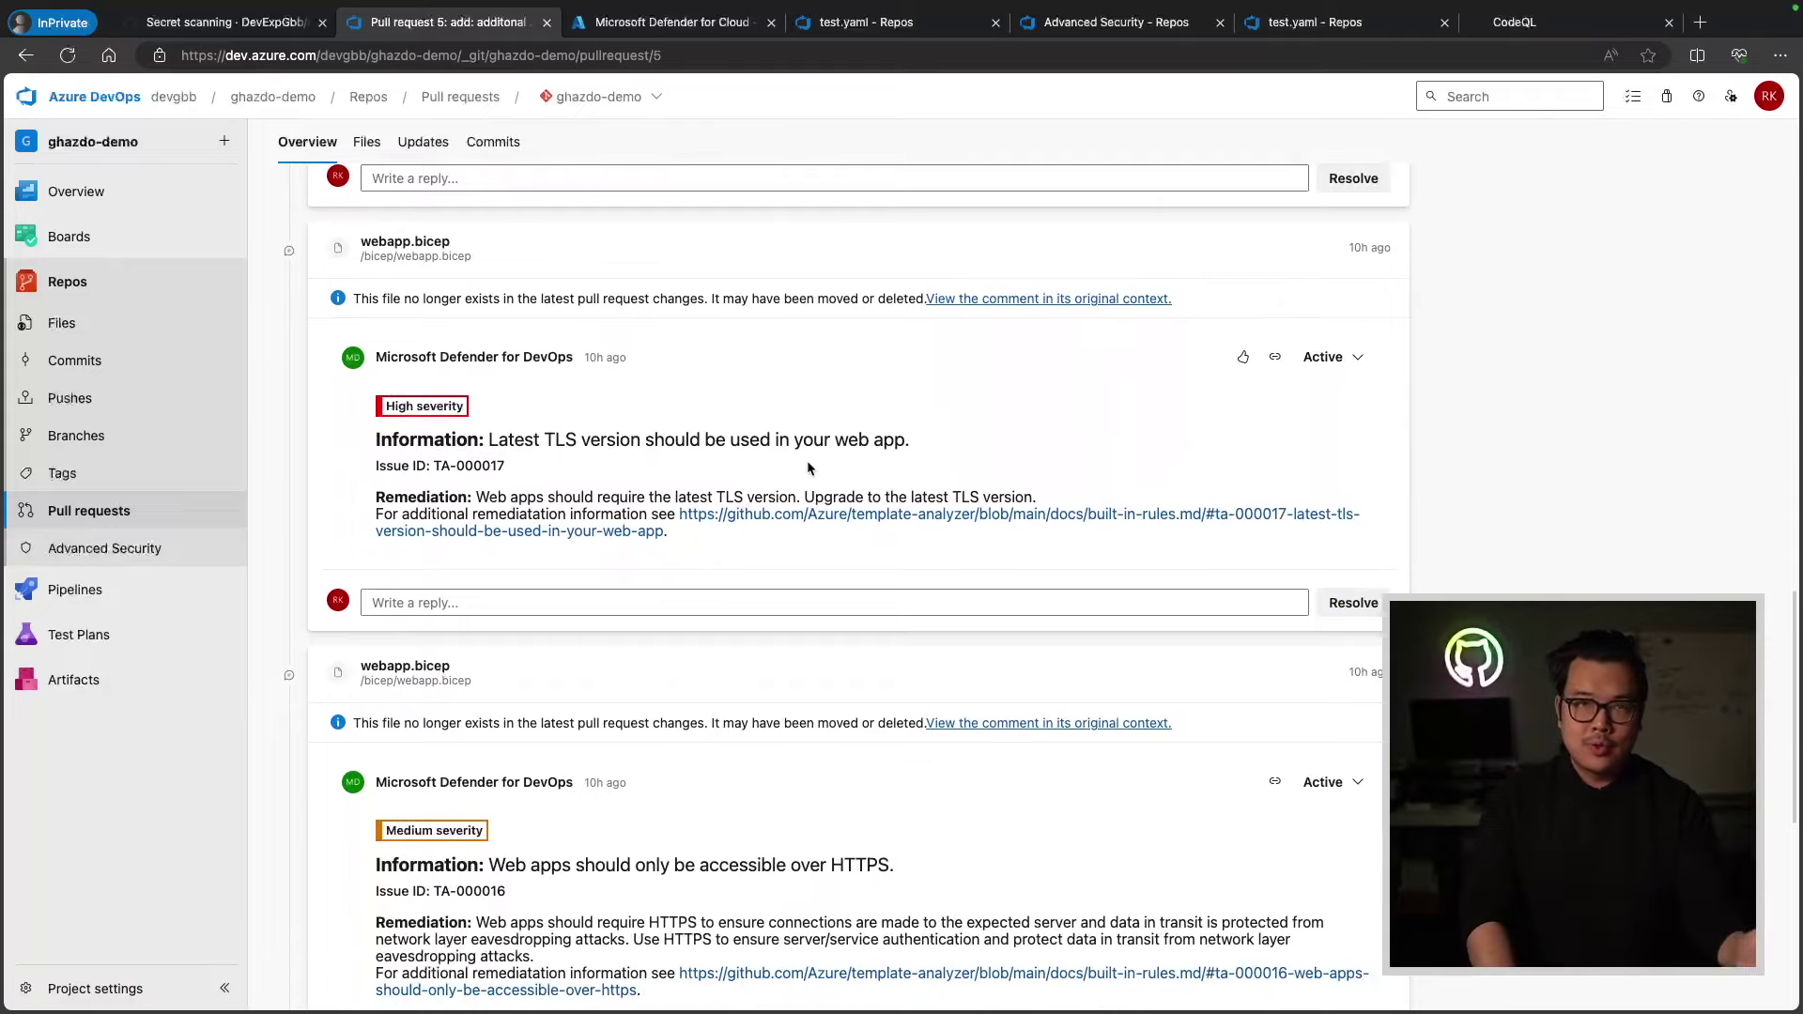
pyautogui.scroll(20, 807, 467)
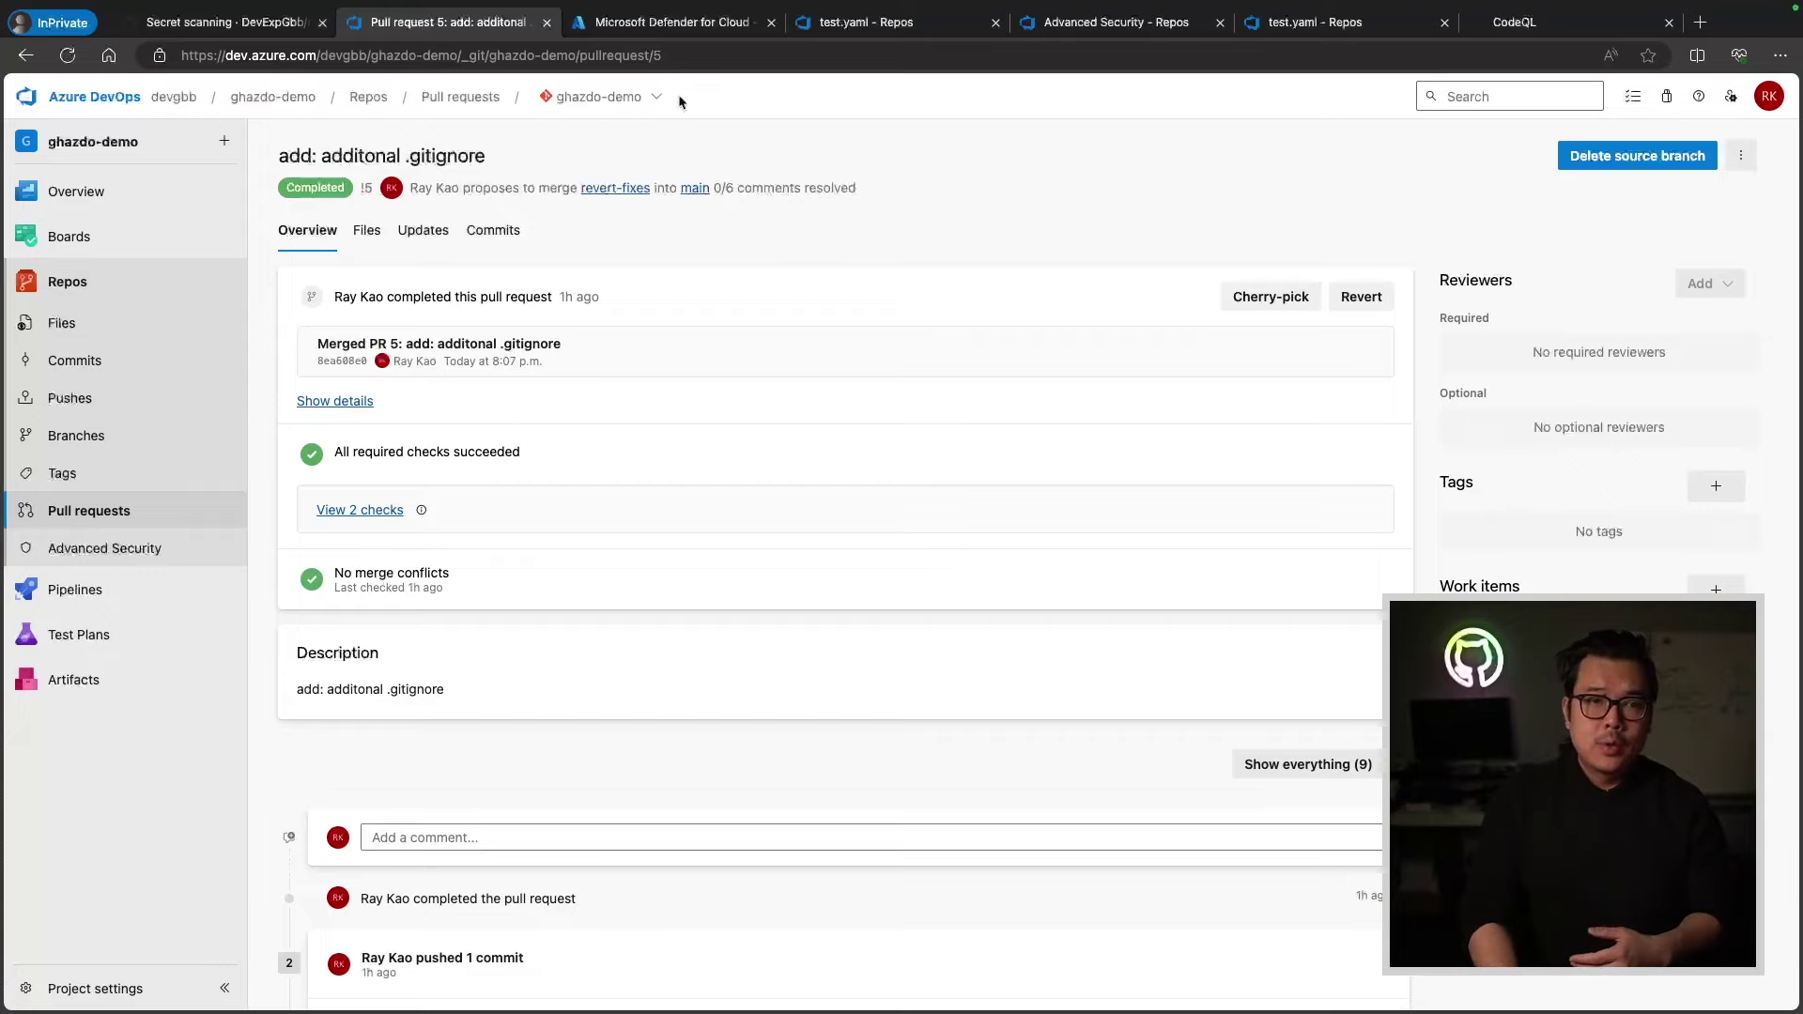
# - Switch to Microsoft Defender for Cloud and open the resource health of the Azure DevOps repository ghazdo-demo
pyautogui.click(672, 22)
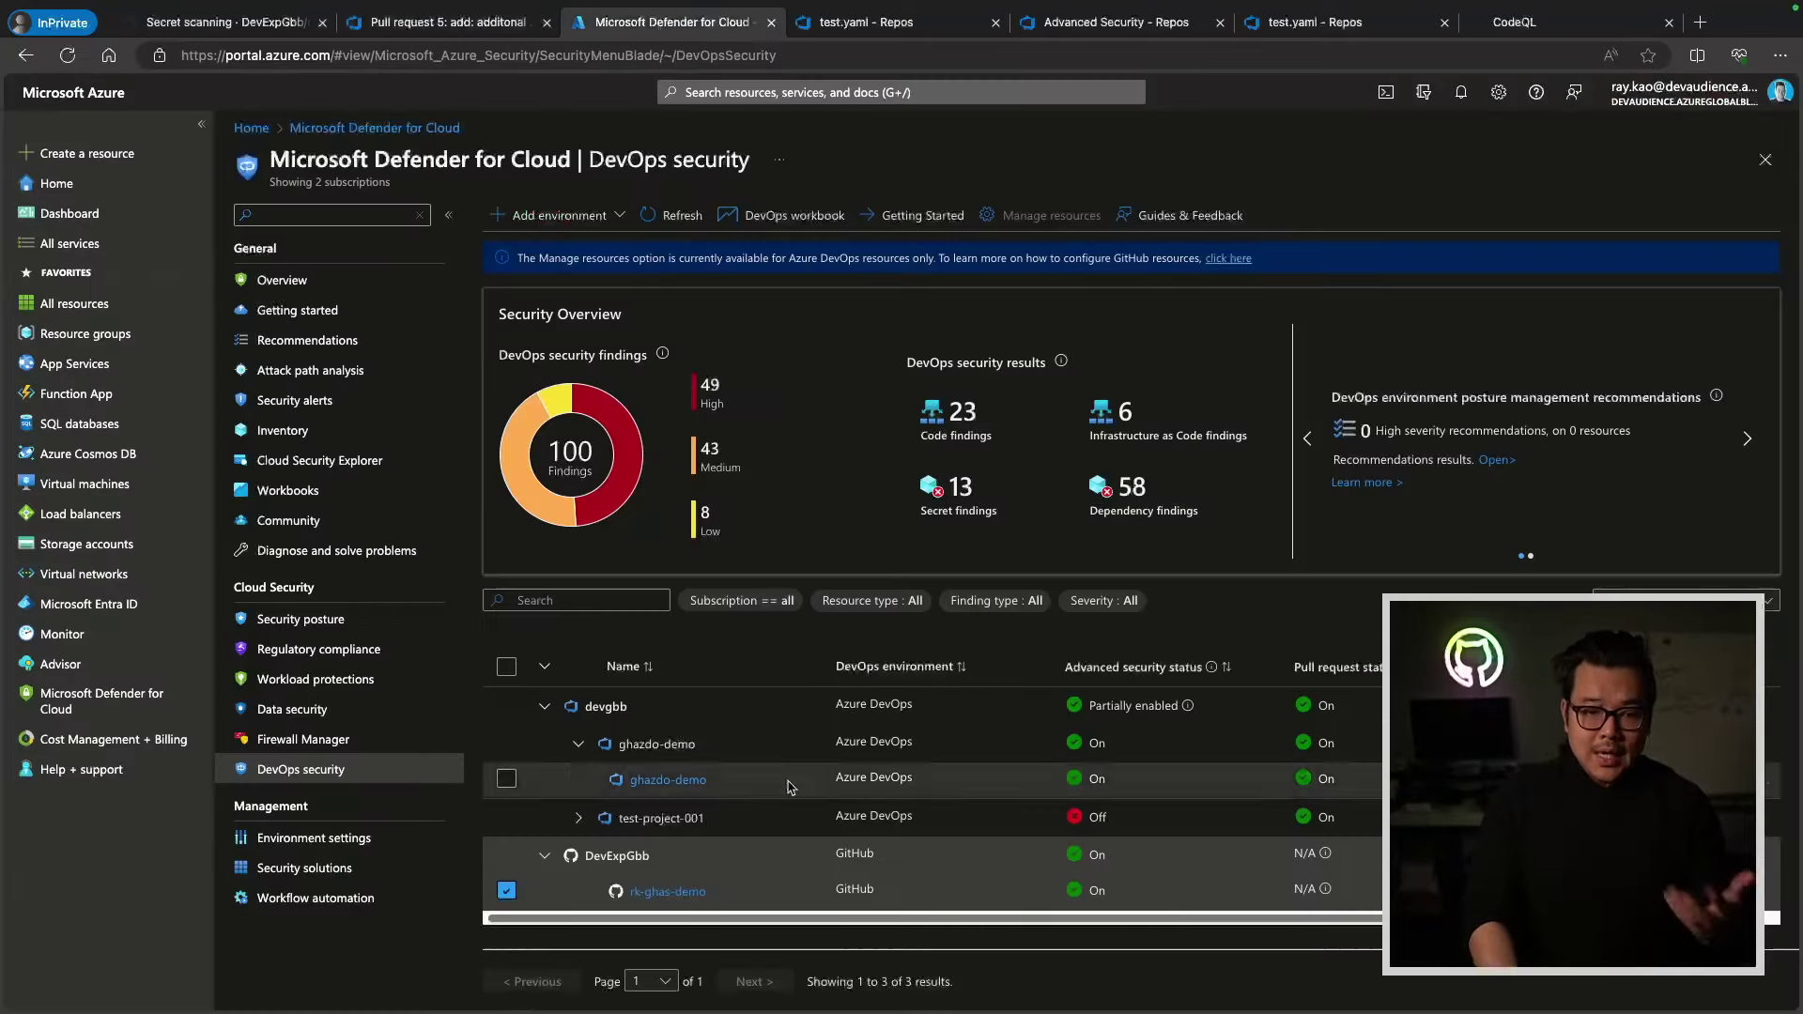
pyautogui.click(706, 779)
pyautogui.click(704, 731)
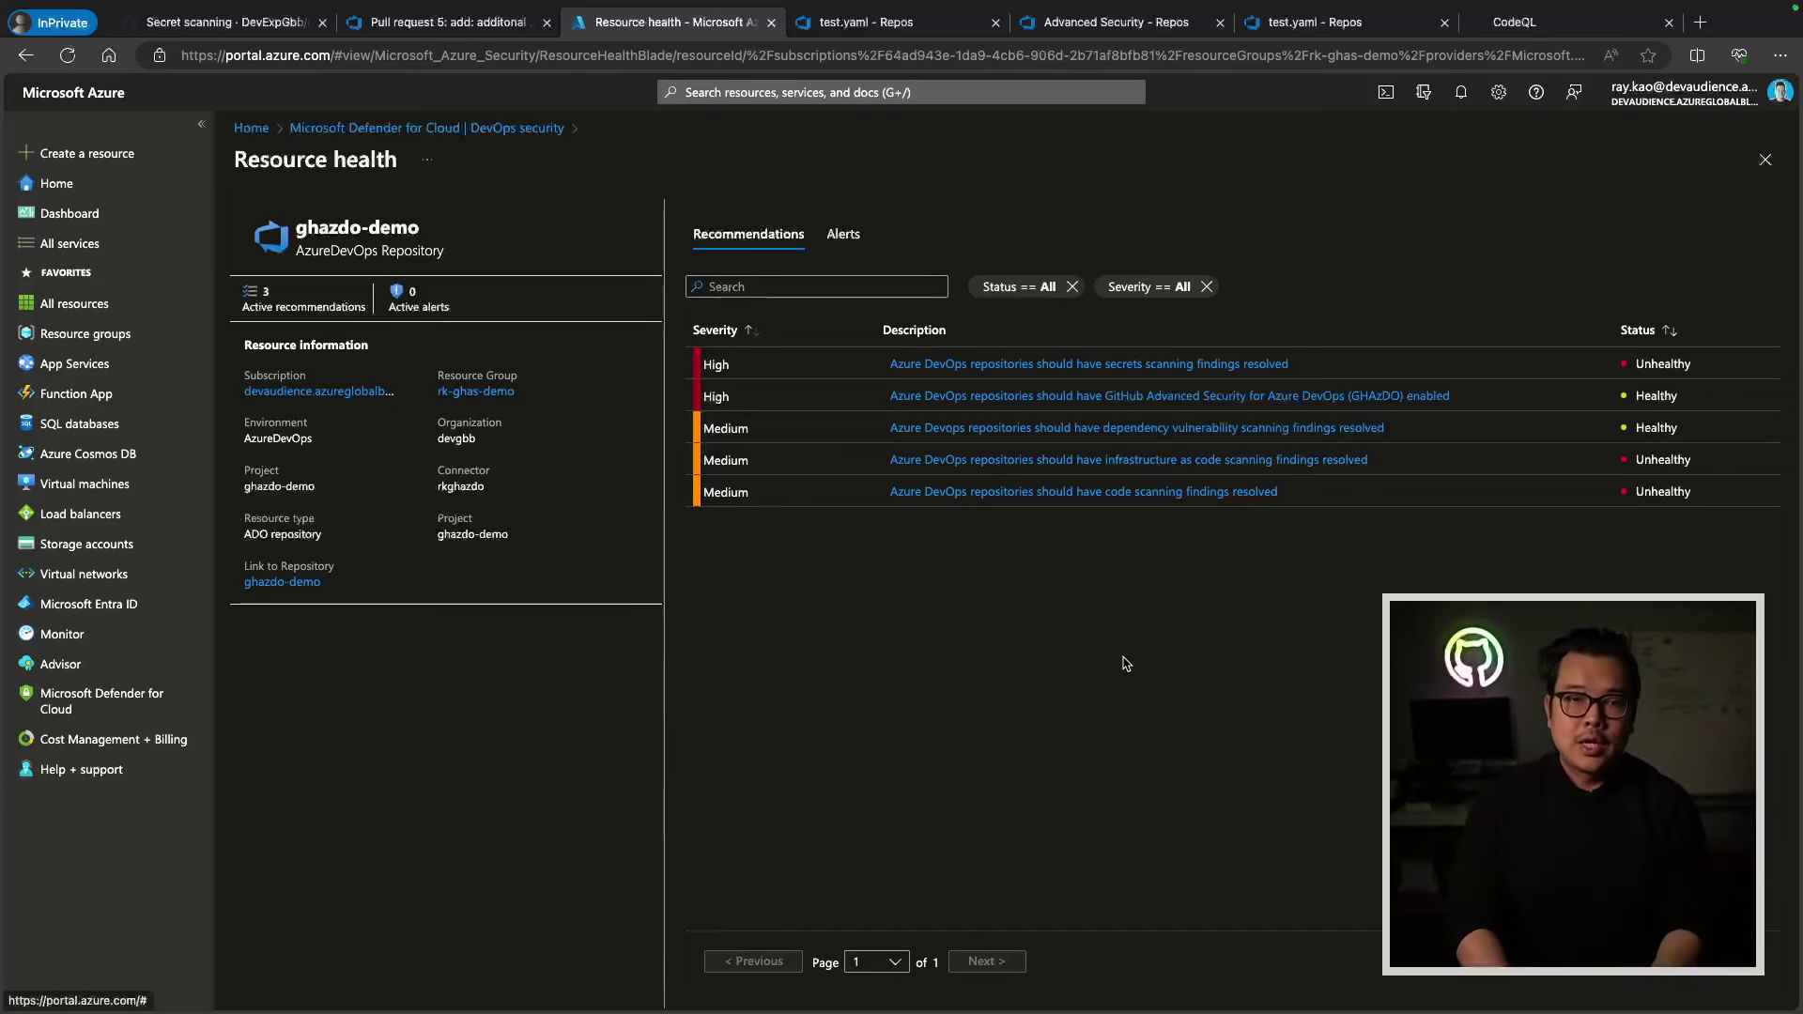
# - Return to Azure DevOps and open the most recent run of the GHAzDO CodeQL Scan pipeline
pyautogui.click(448, 24)
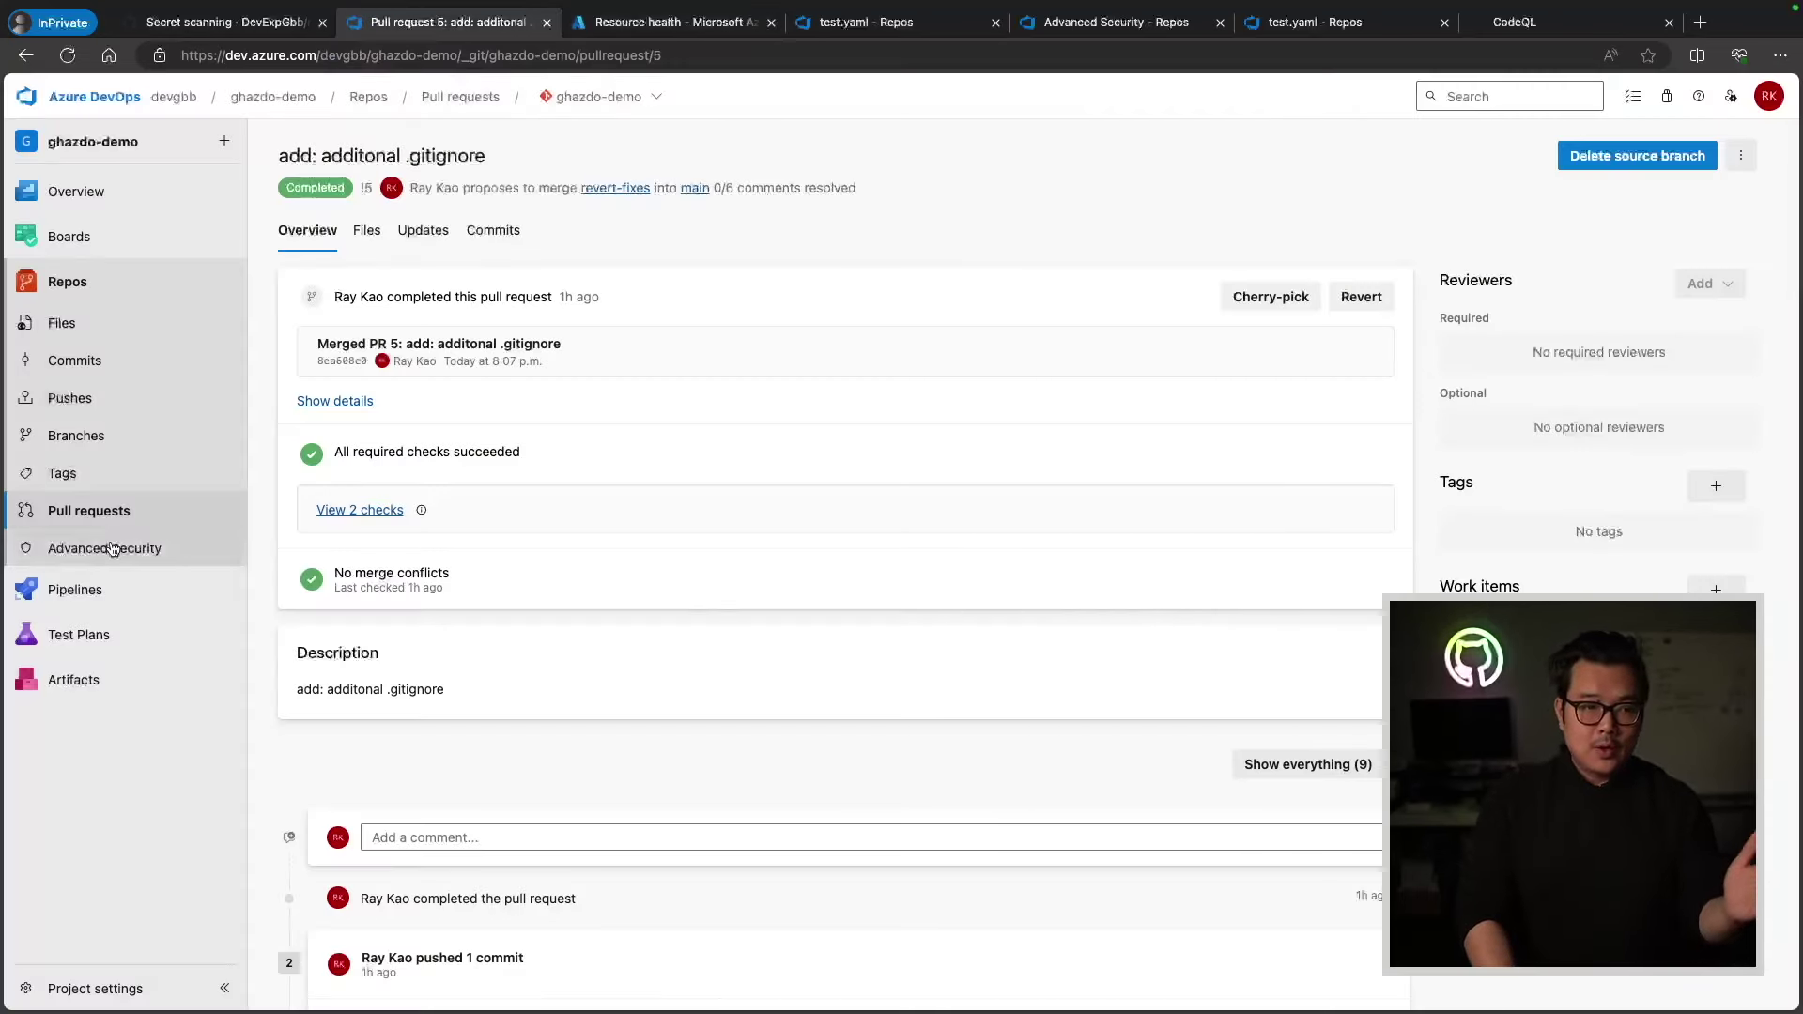
pyautogui.click(104, 589)
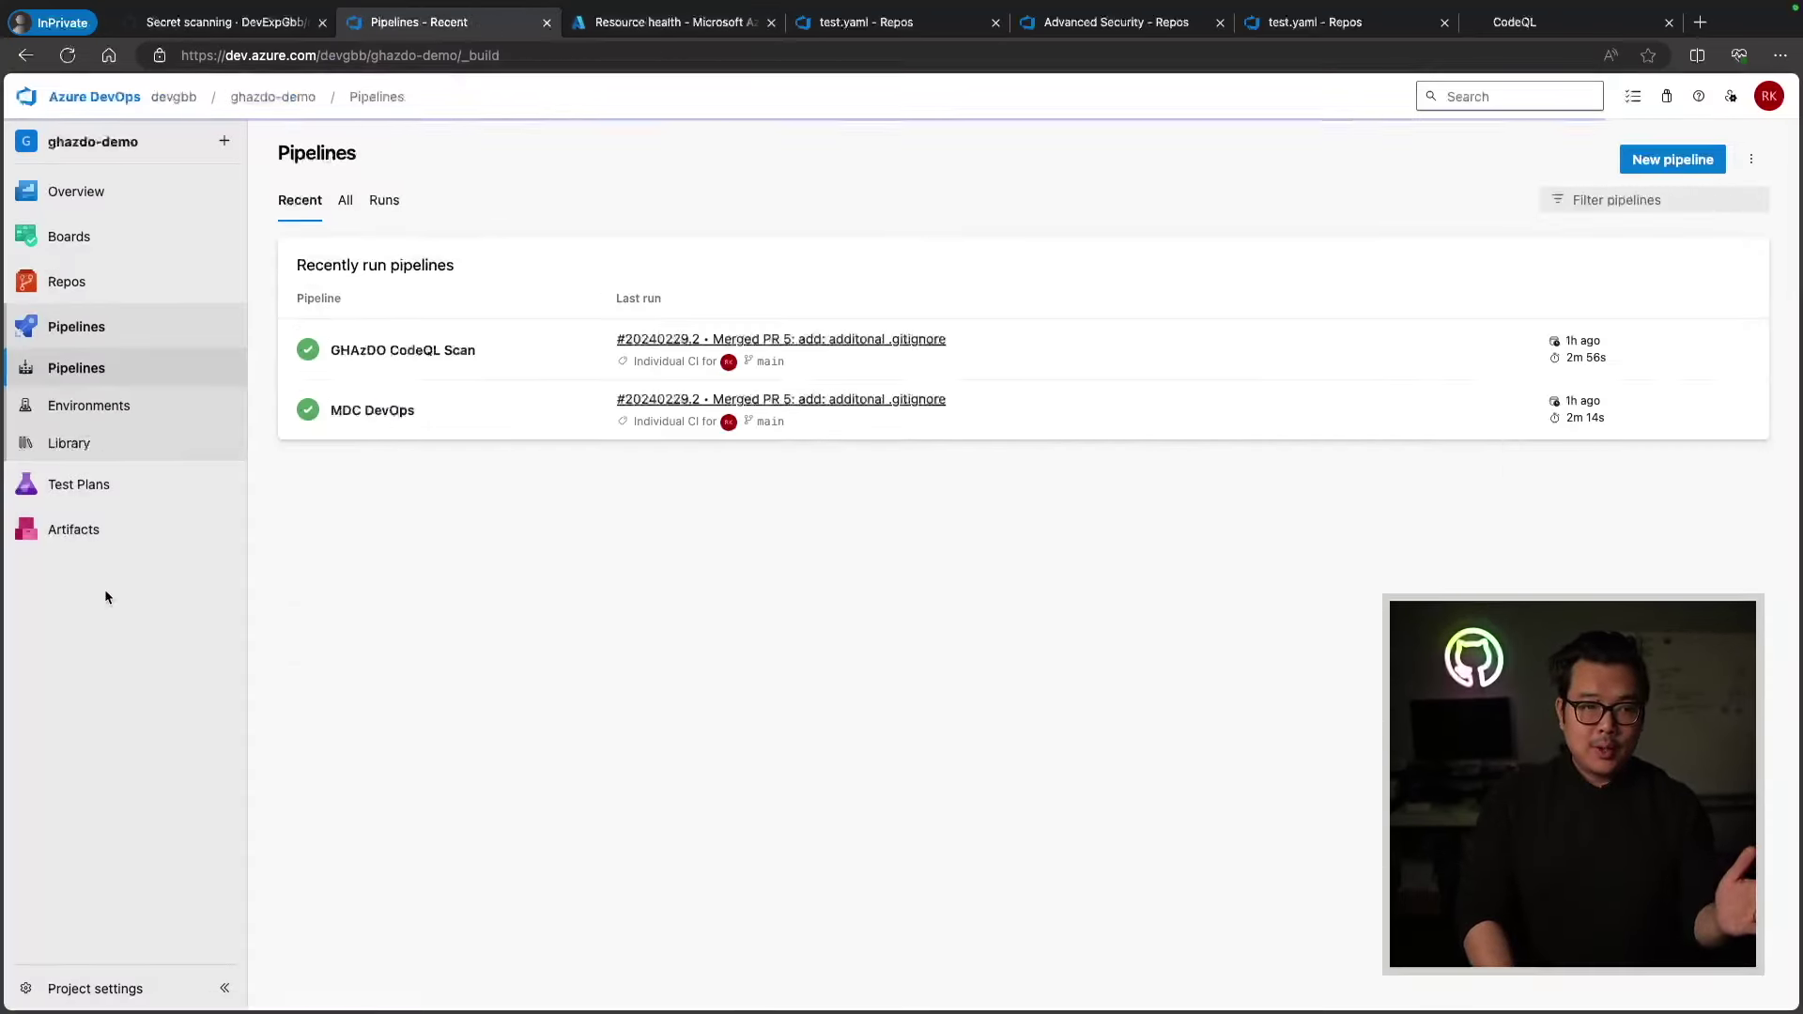
pyautogui.click(396, 353)
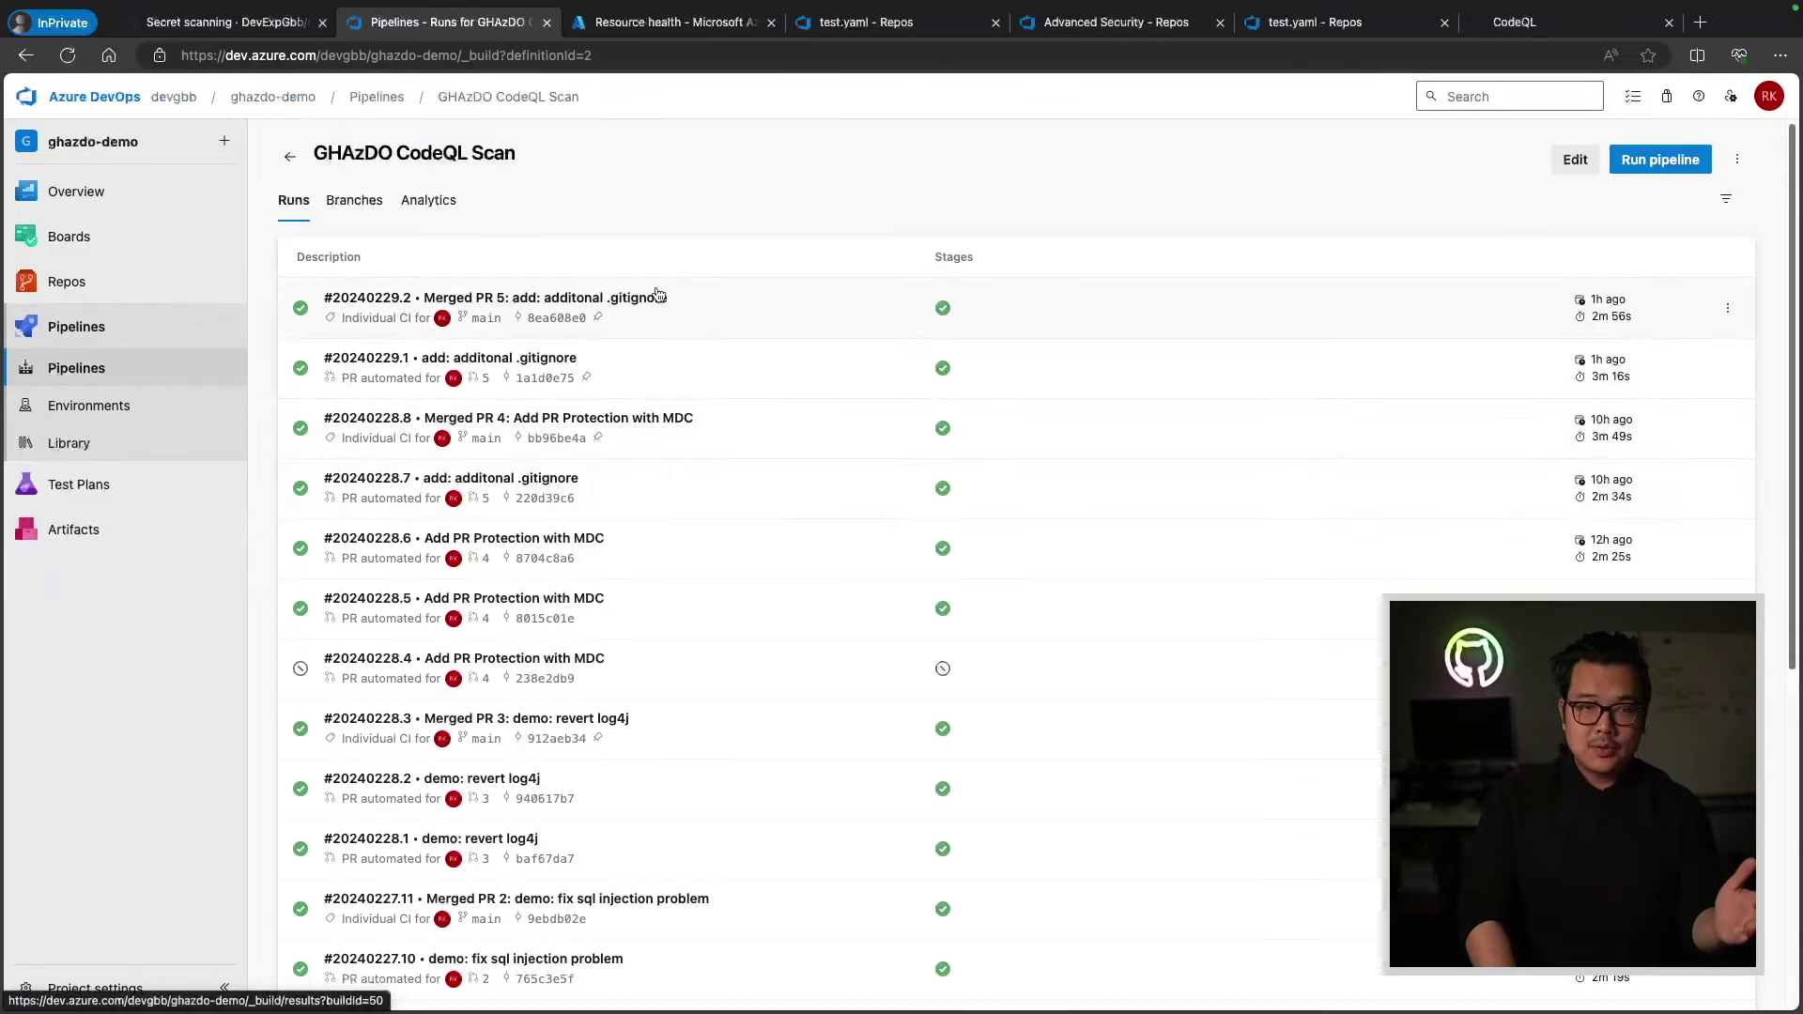
pyautogui.click(657, 297)
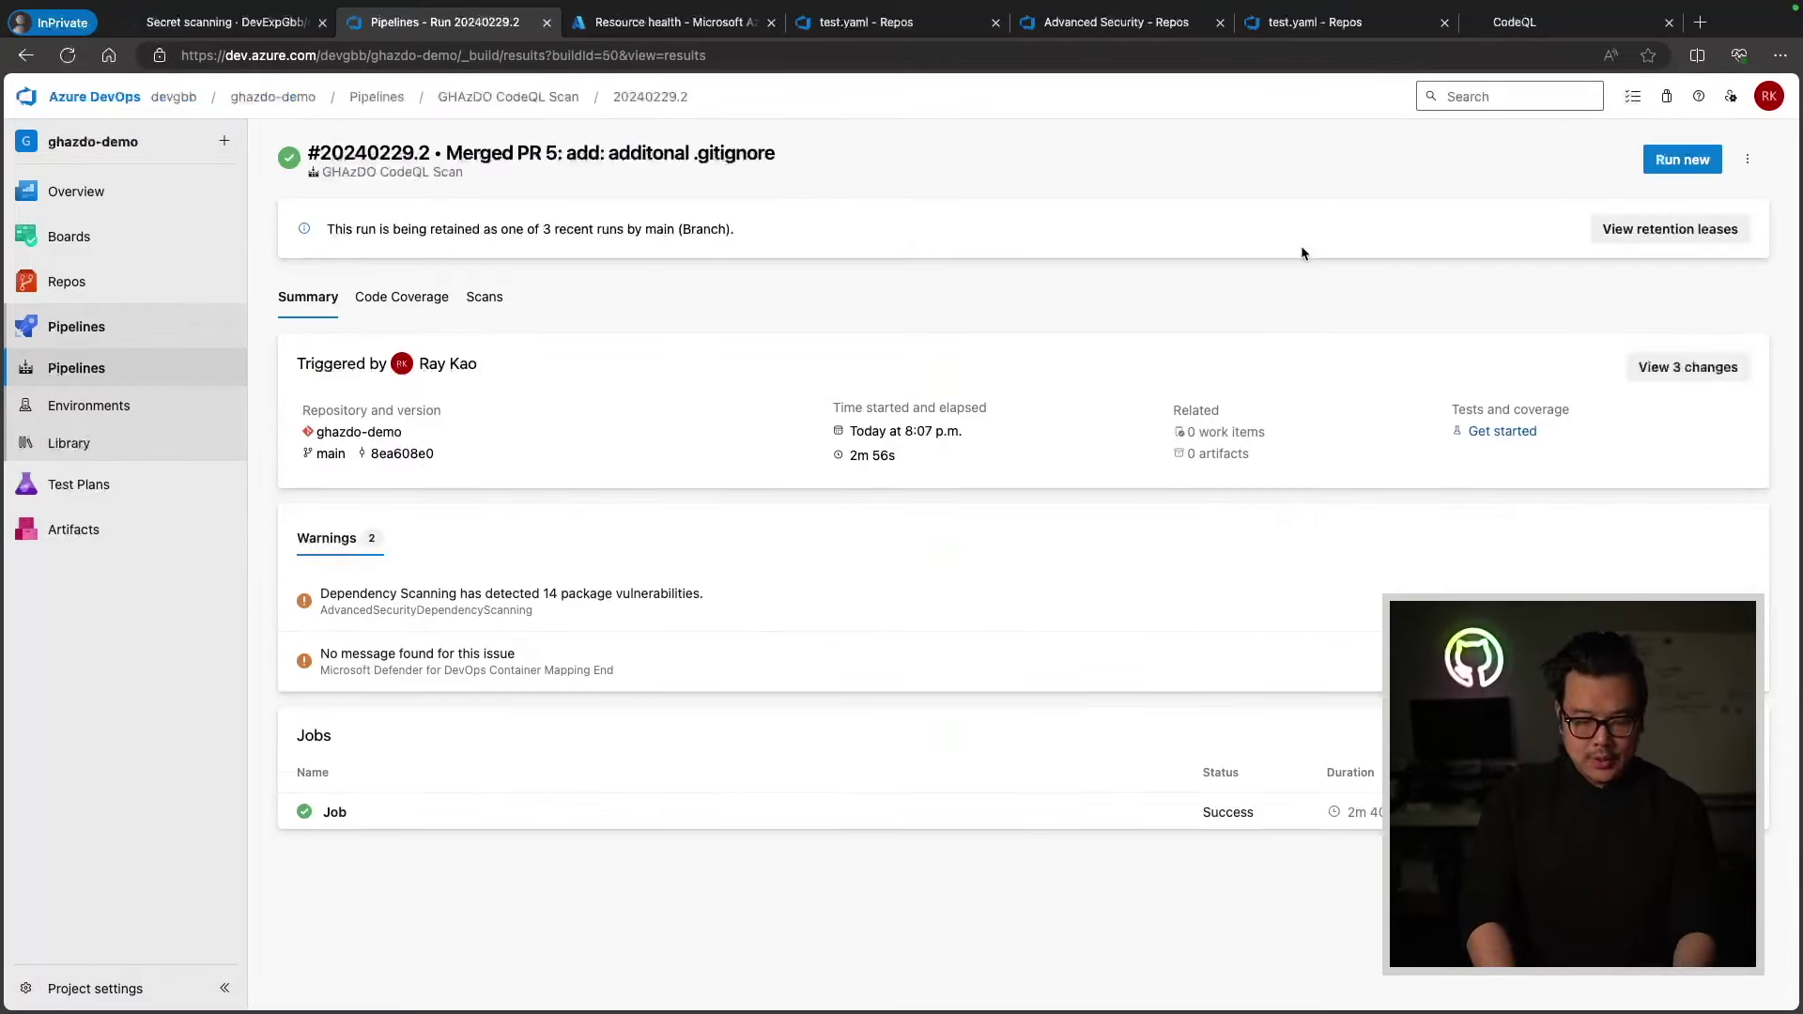
# - Go back to the GHAzDO CodeQL Scan pipeline, open its YAML definition in the editor and look through its steps
pyautogui.hotkey('alt', 'Left')
pyautogui.click(1583, 160)
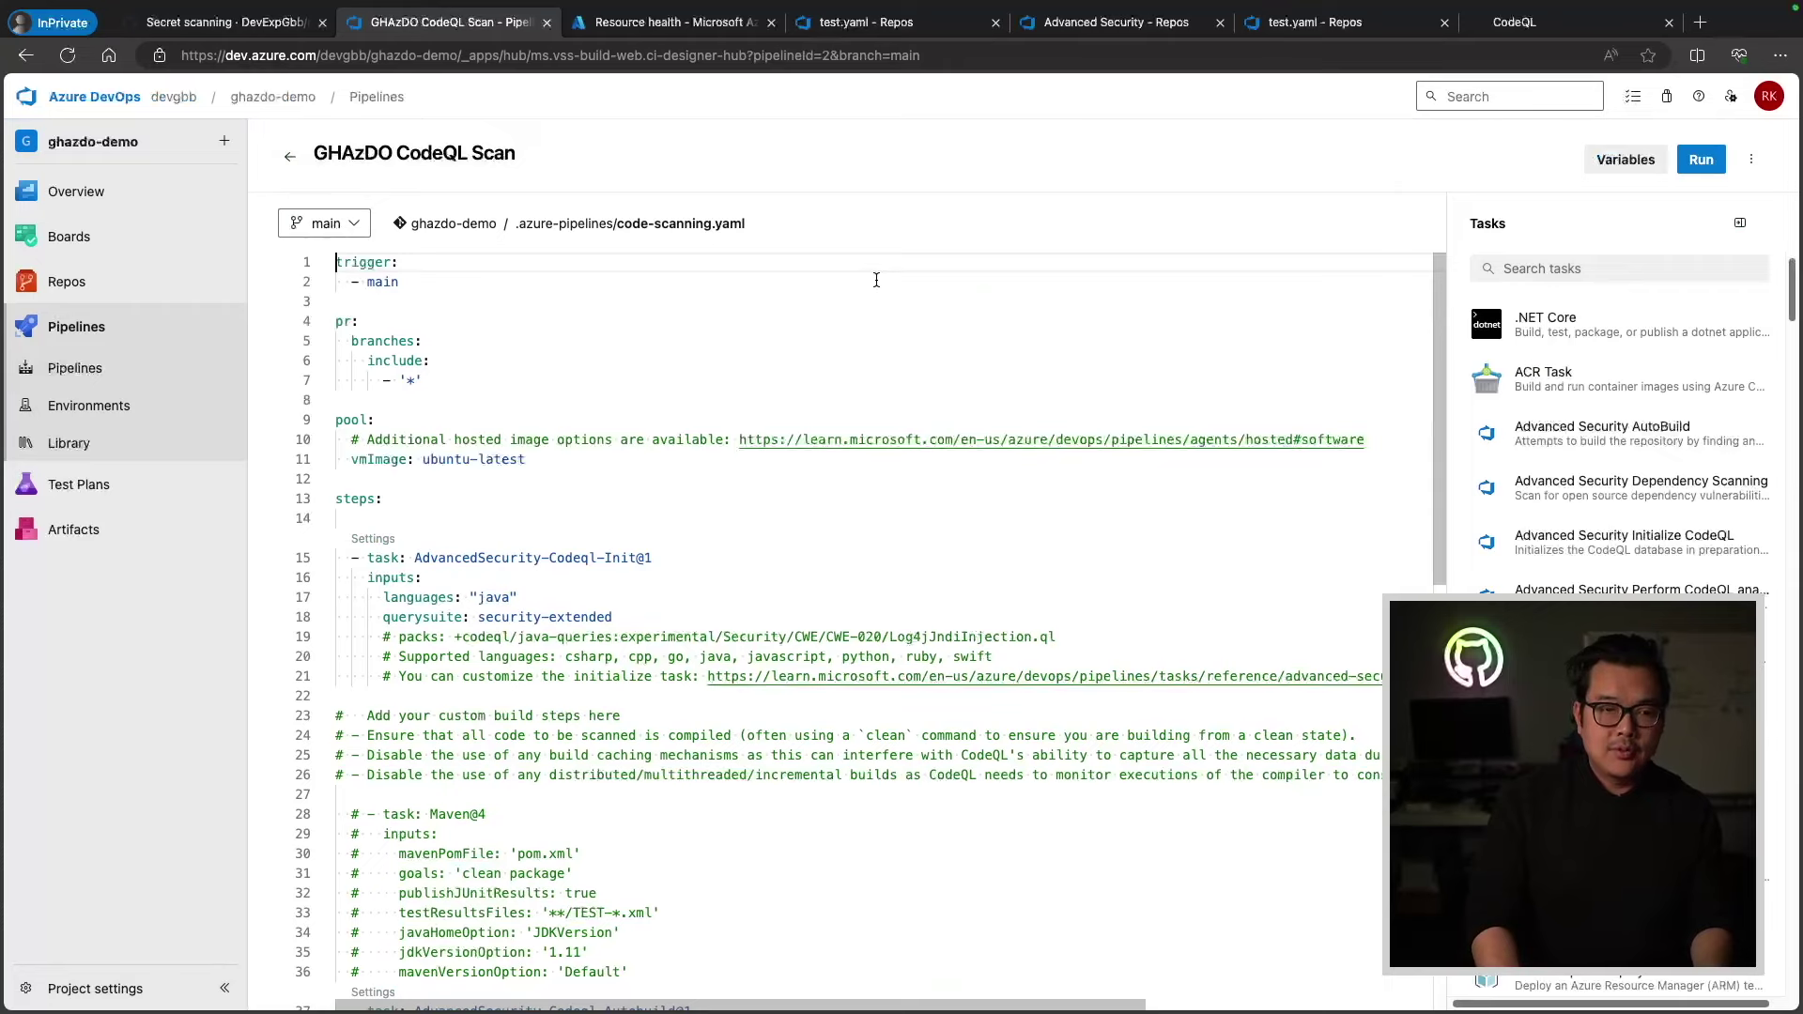
pyautogui.scroll(-2, 876, 279)
pyautogui.scroll(2, 876, 280)
pyautogui.scroll(-4, 876, 280)
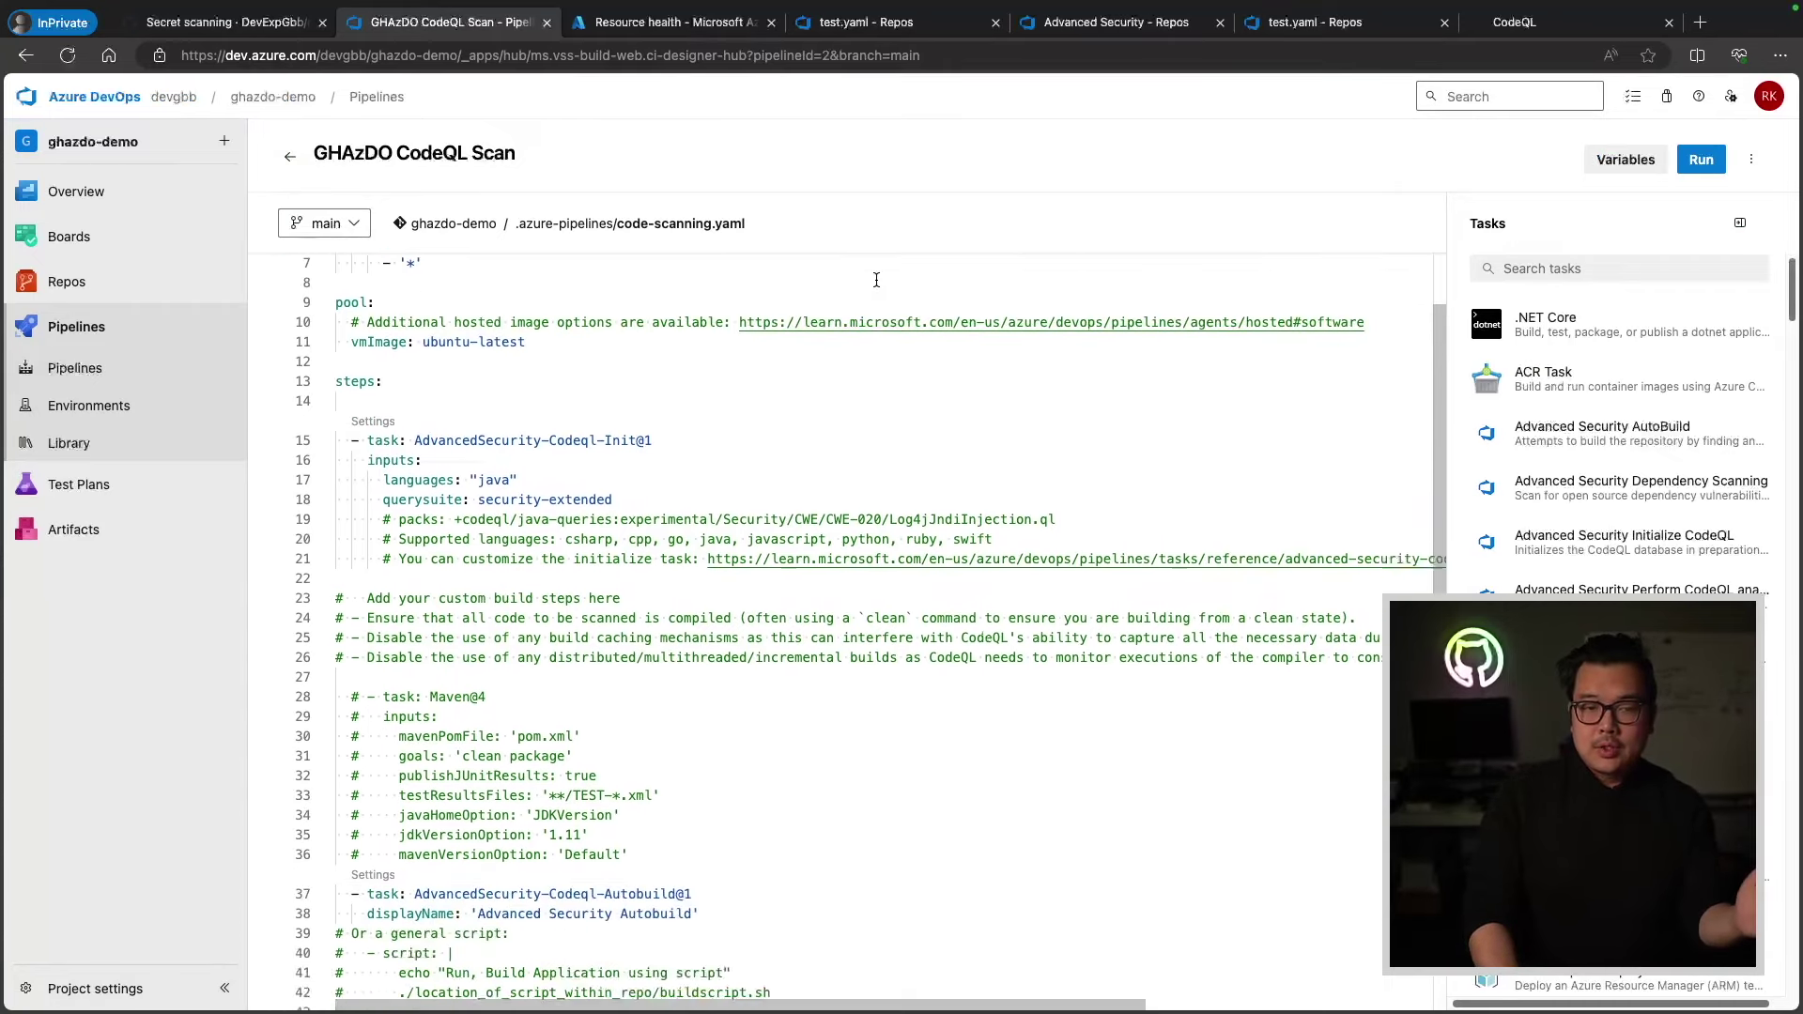
pyautogui.scroll(-5, 876, 280)
pyautogui.scroll(3, 859, 282)
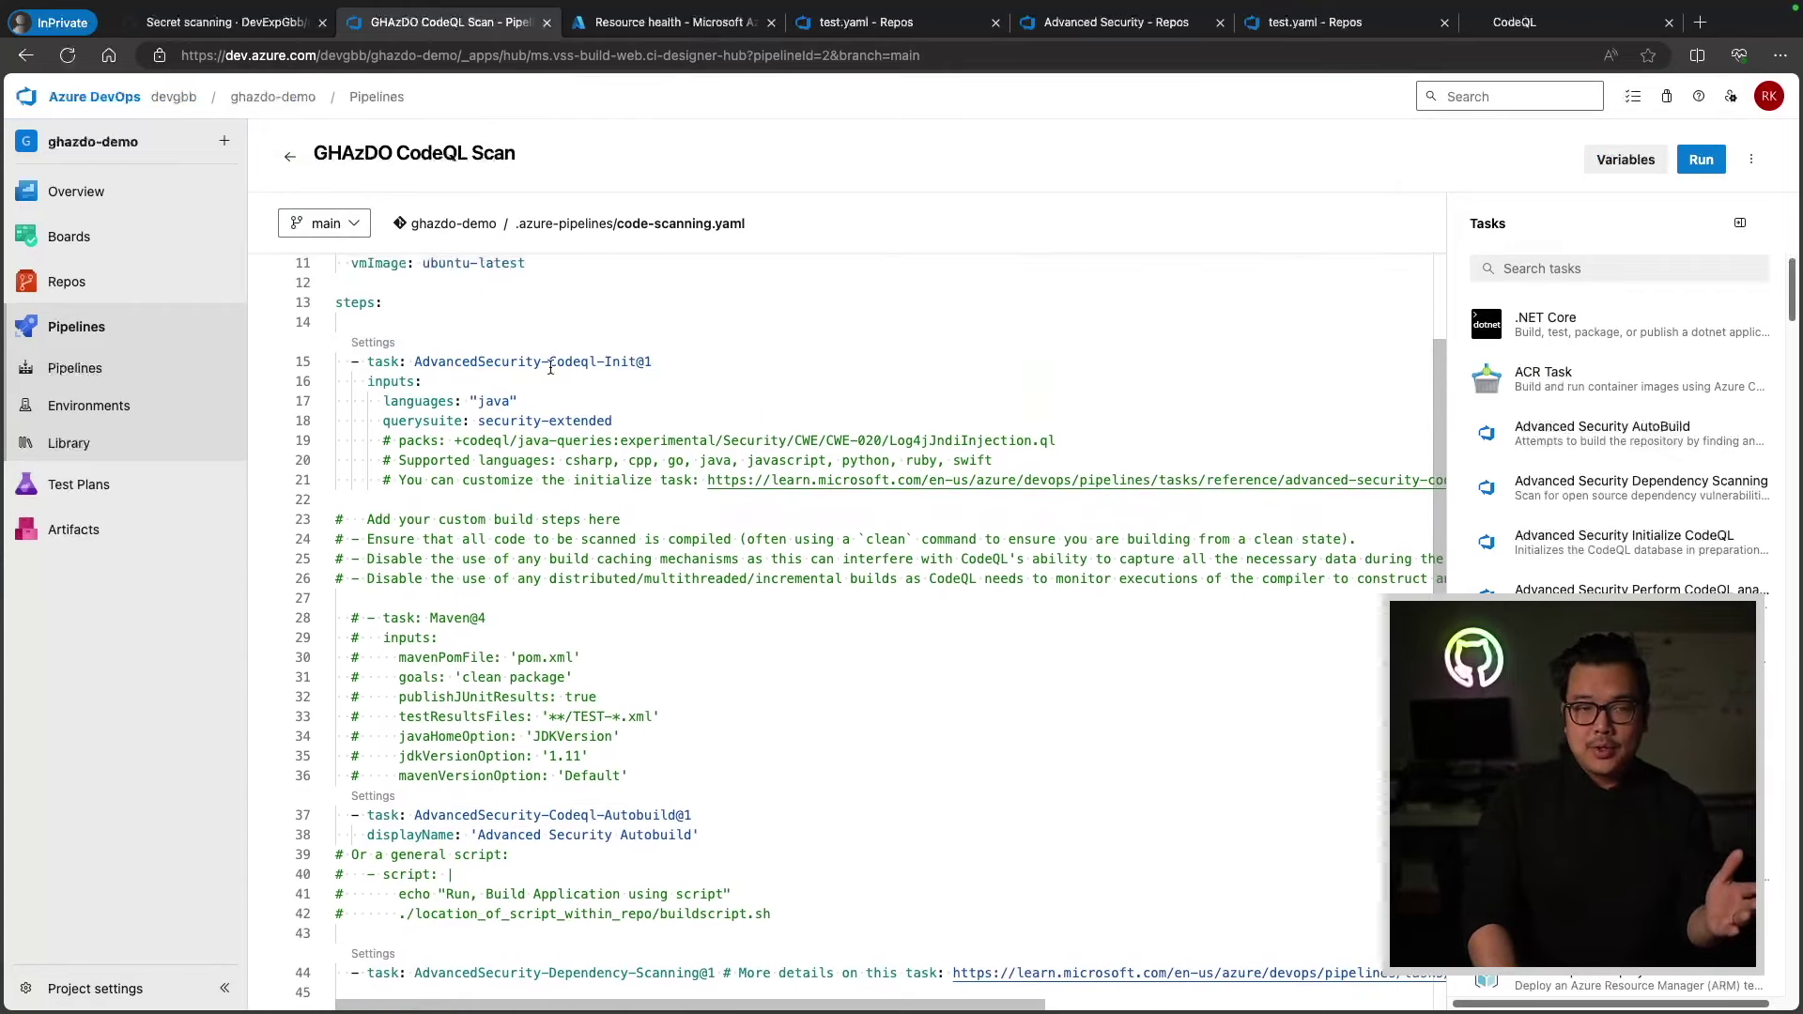
# - Examine the languages setting, the supported languages comment and the querysuite setting of the AdvancedSecurity-Codeql-Init@1 task
pyautogui.tripleClick(487, 400)
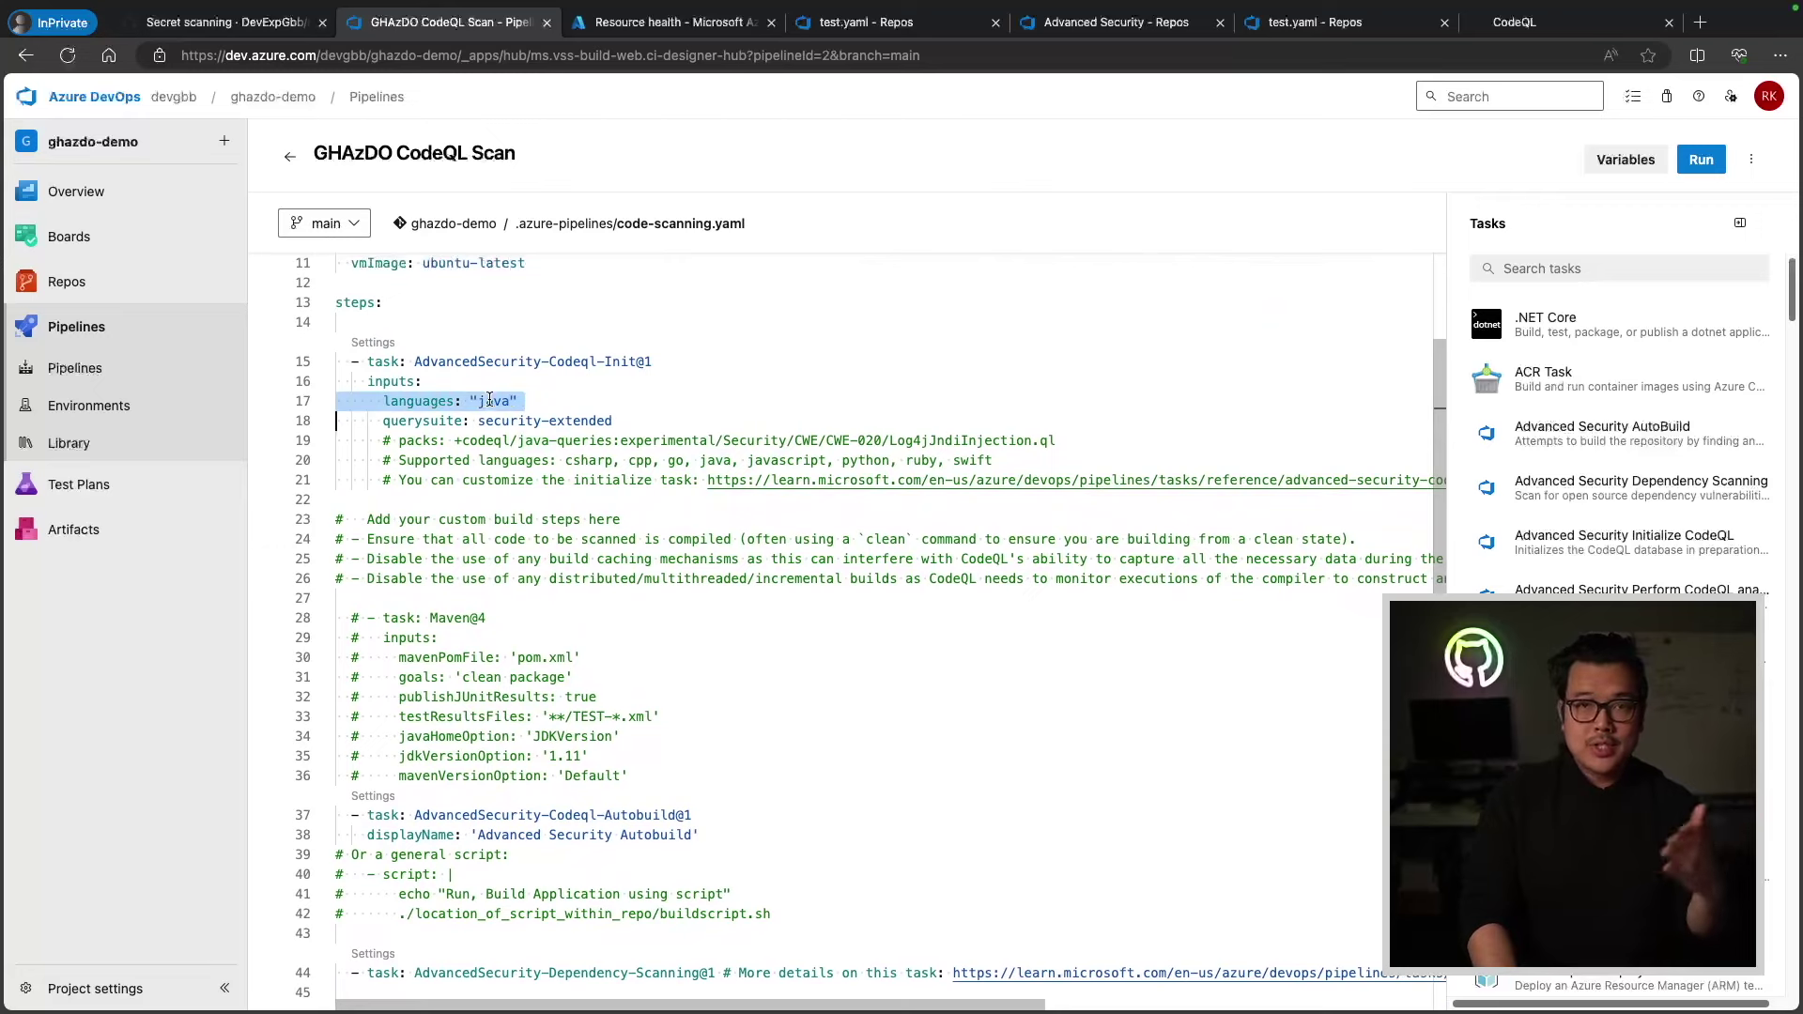
pyautogui.click(531, 400)
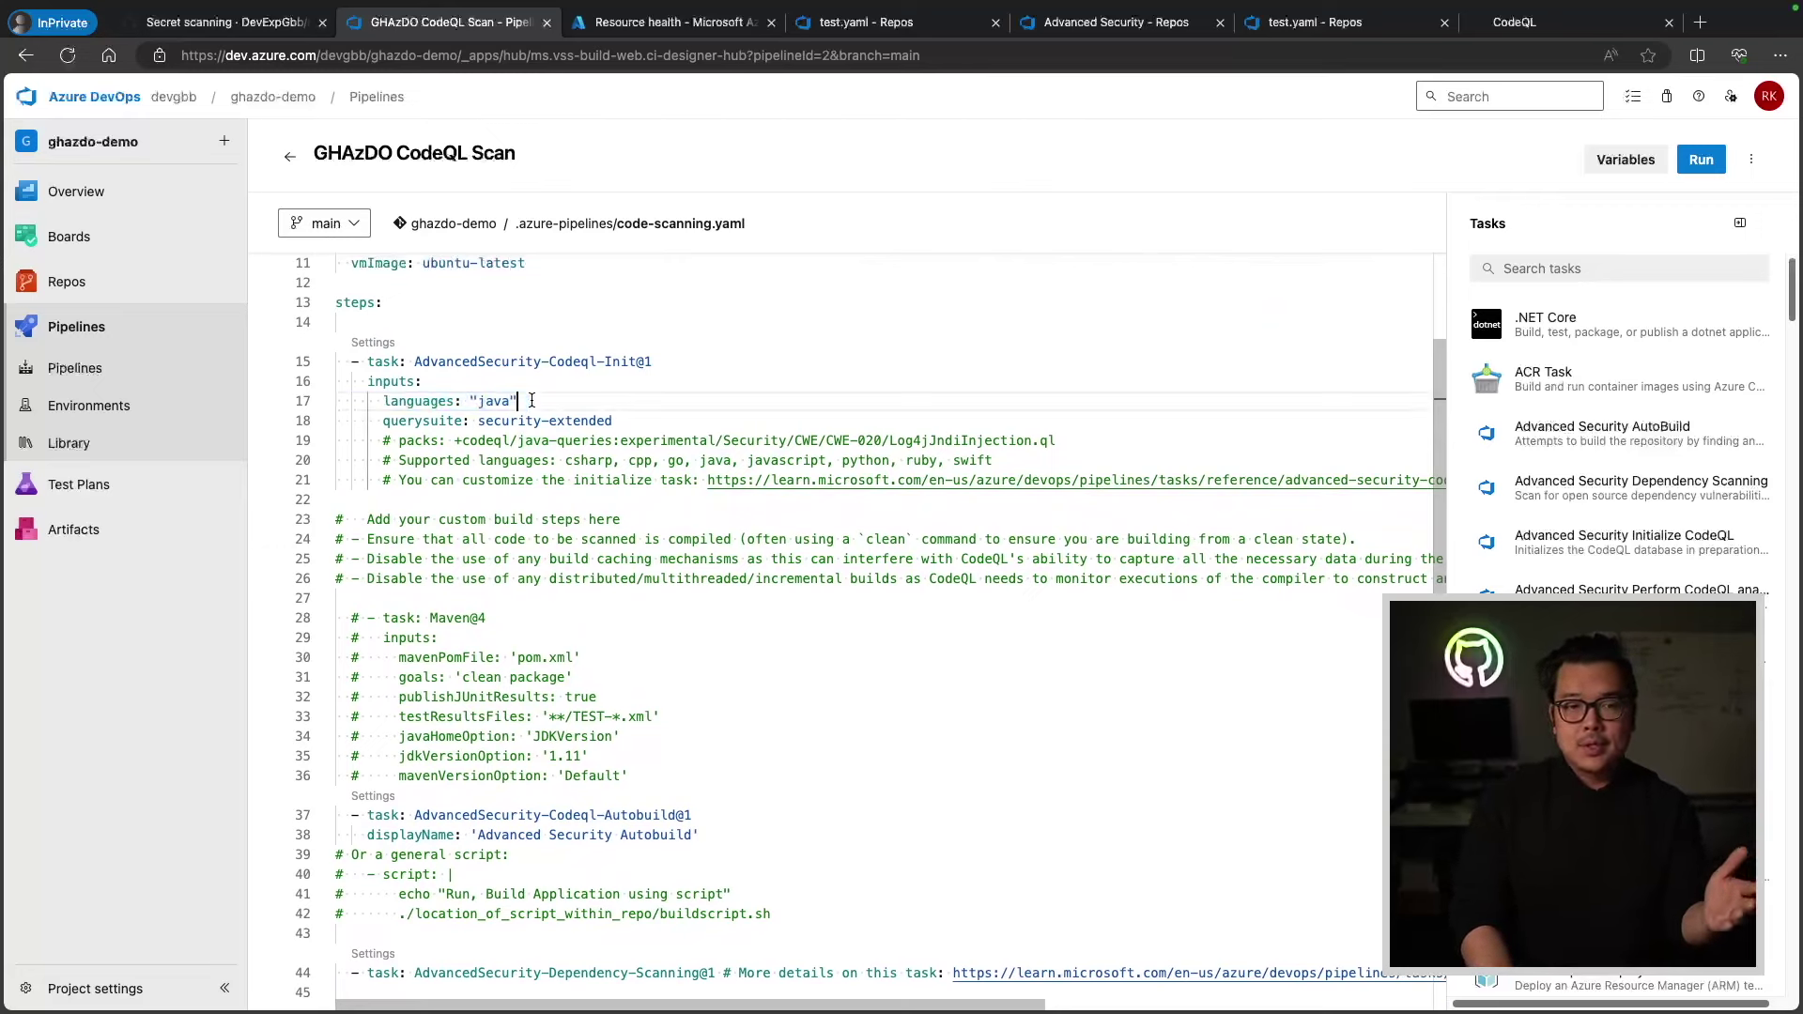
pyautogui.doubleClick(507, 400)
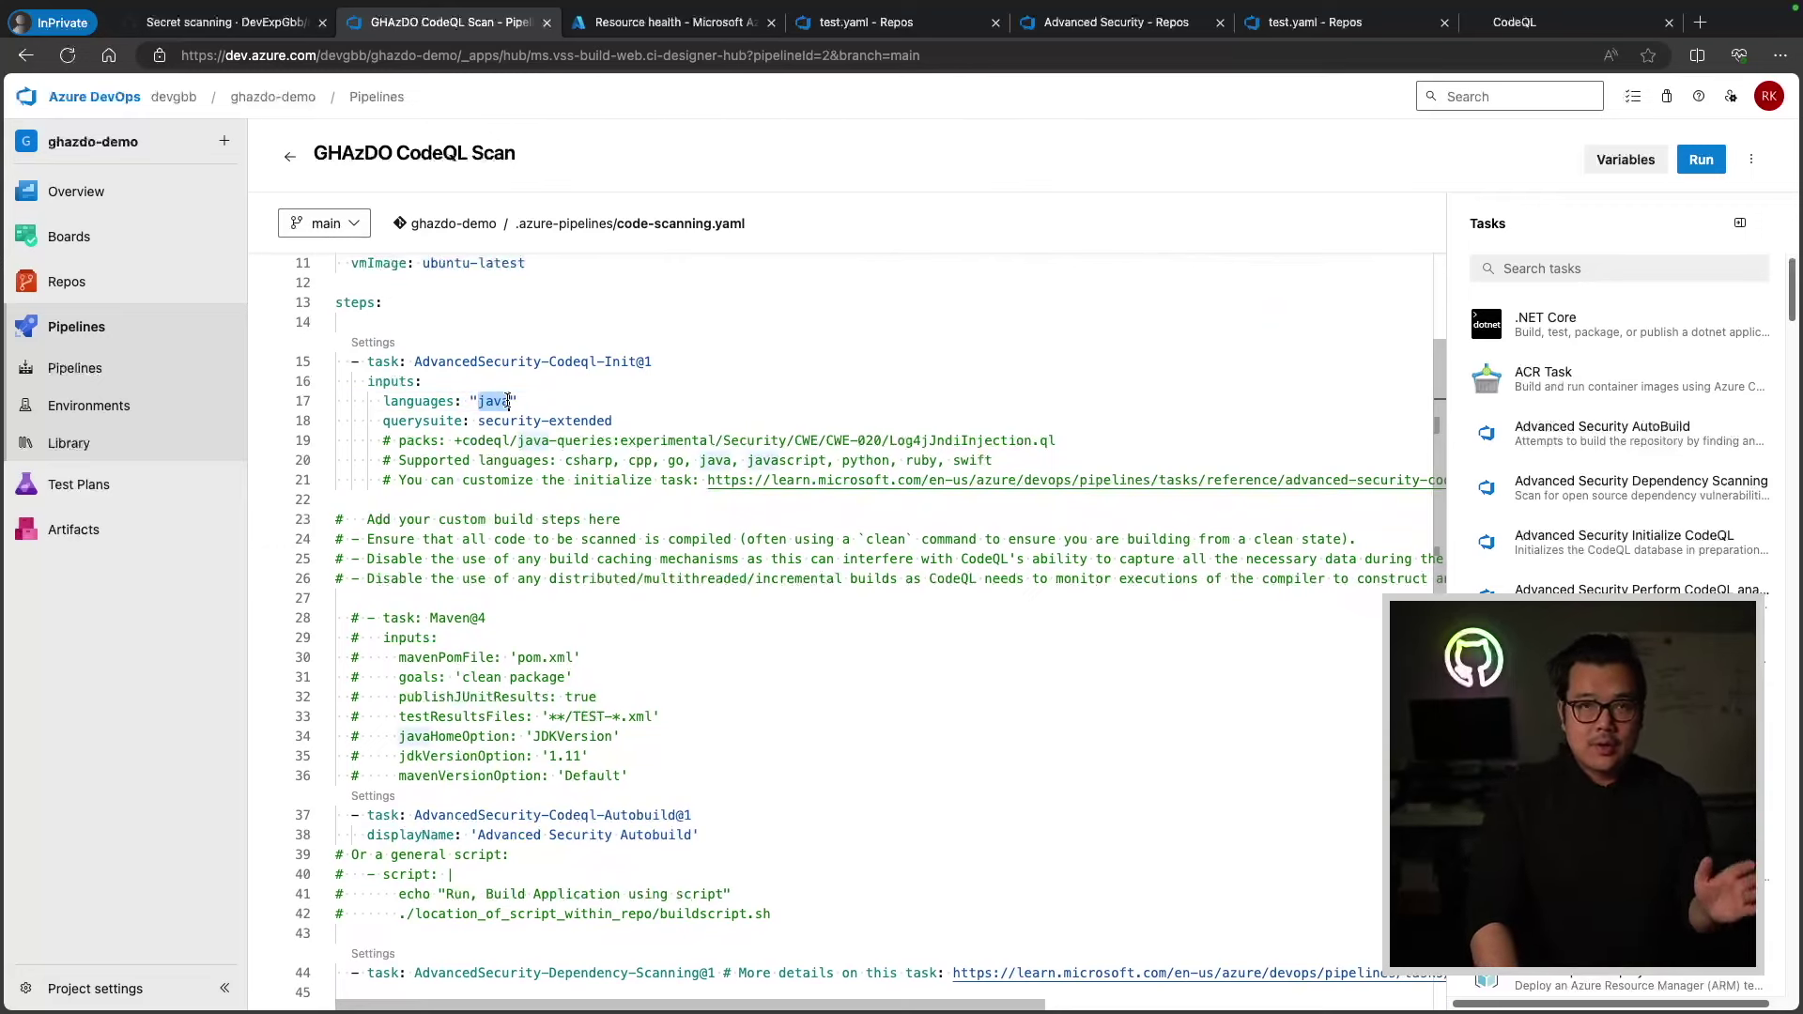
pyautogui.tripleClick(510, 460)
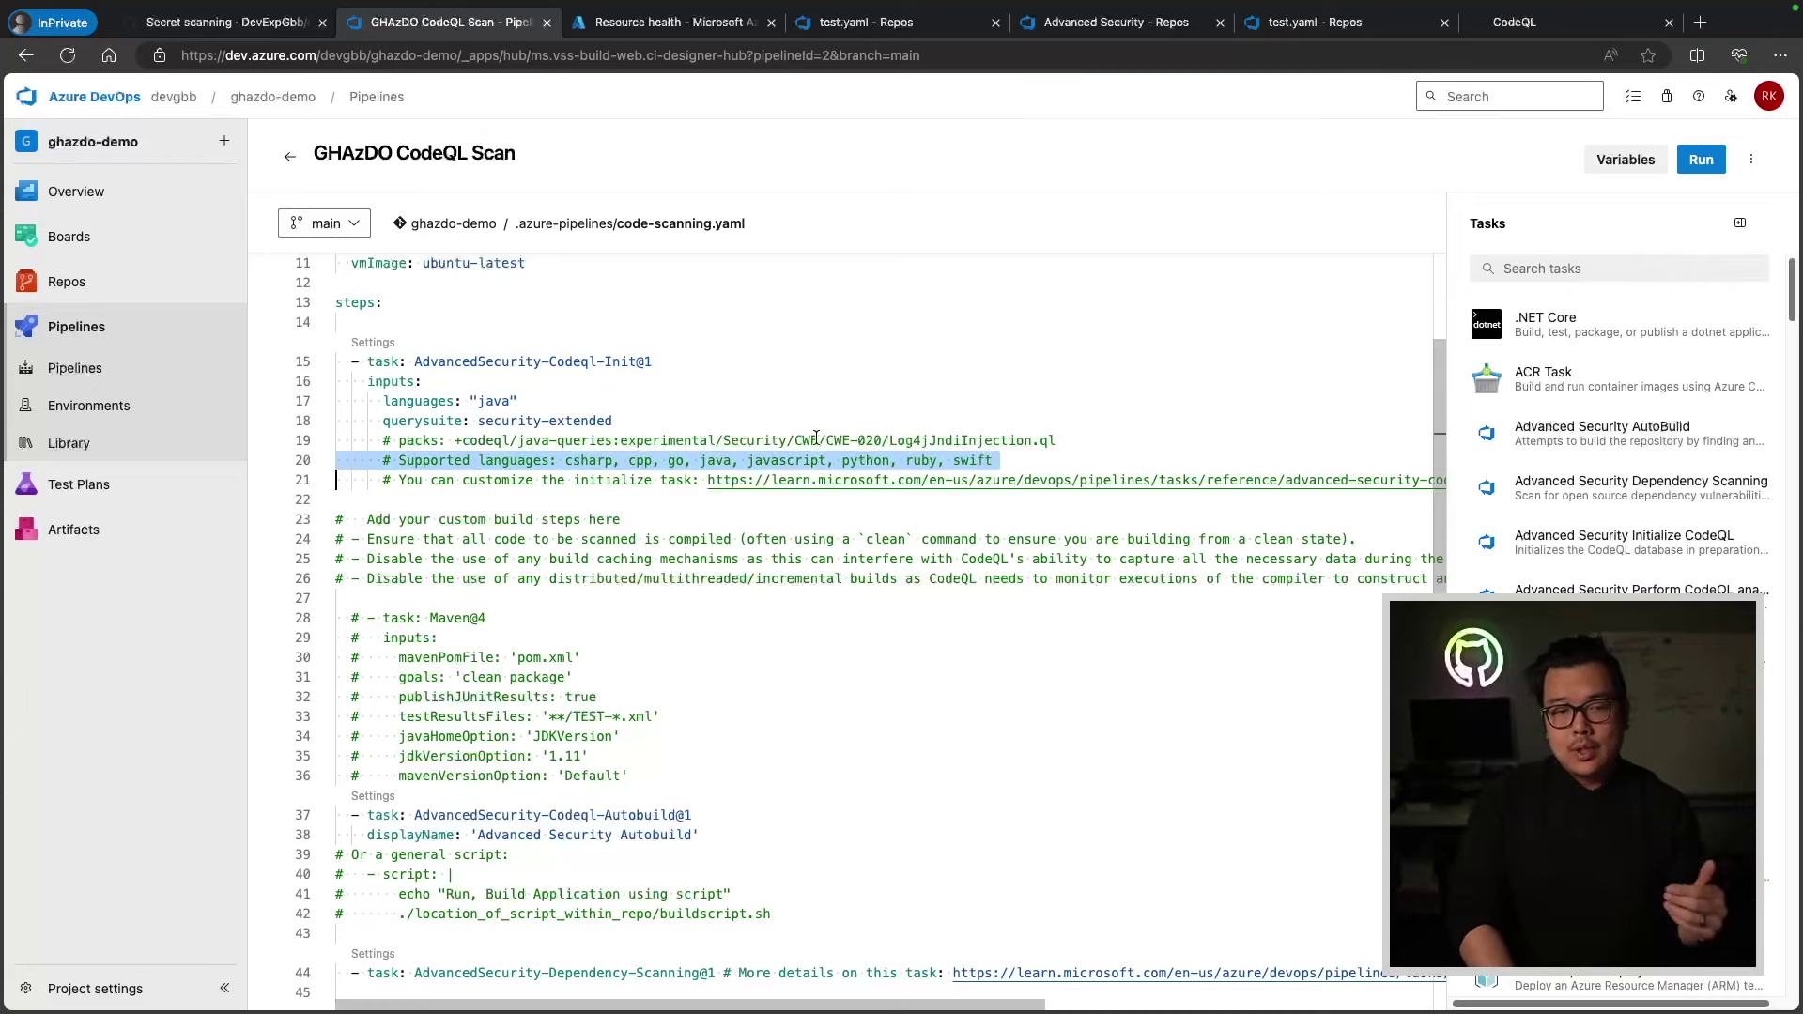
pyautogui.tripleClick(582, 425)
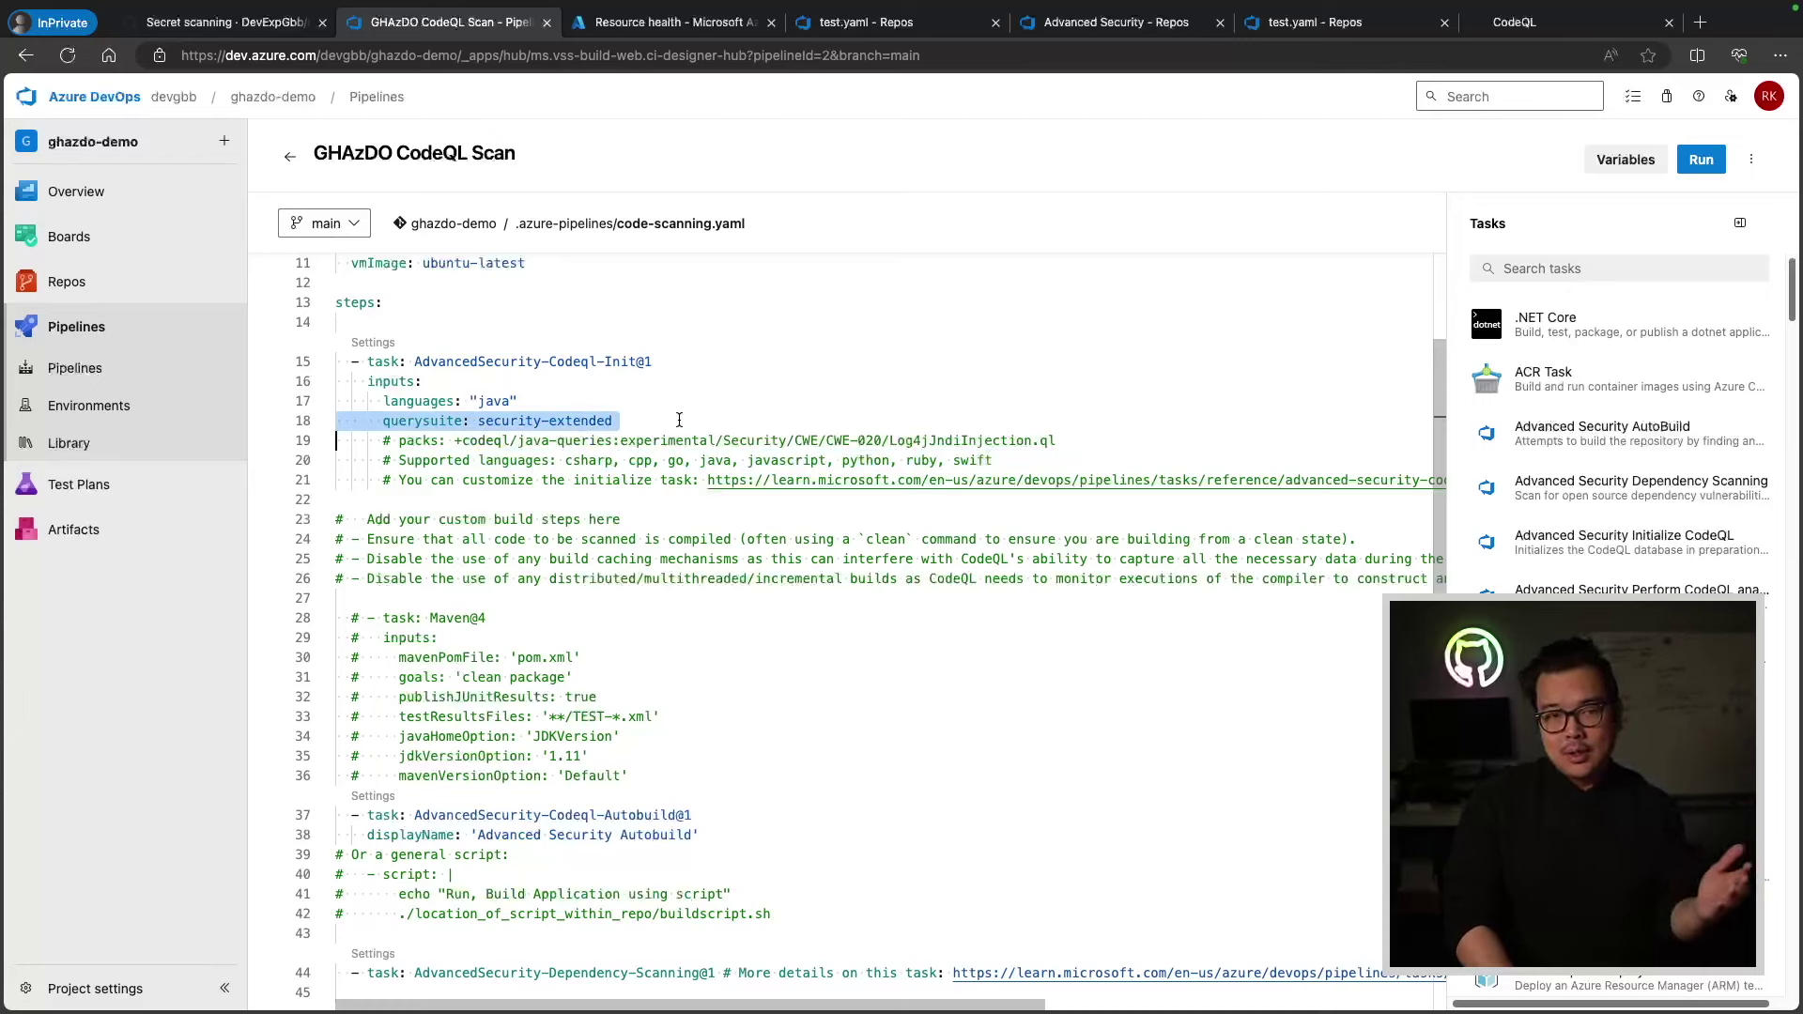
pyautogui.click(641, 417)
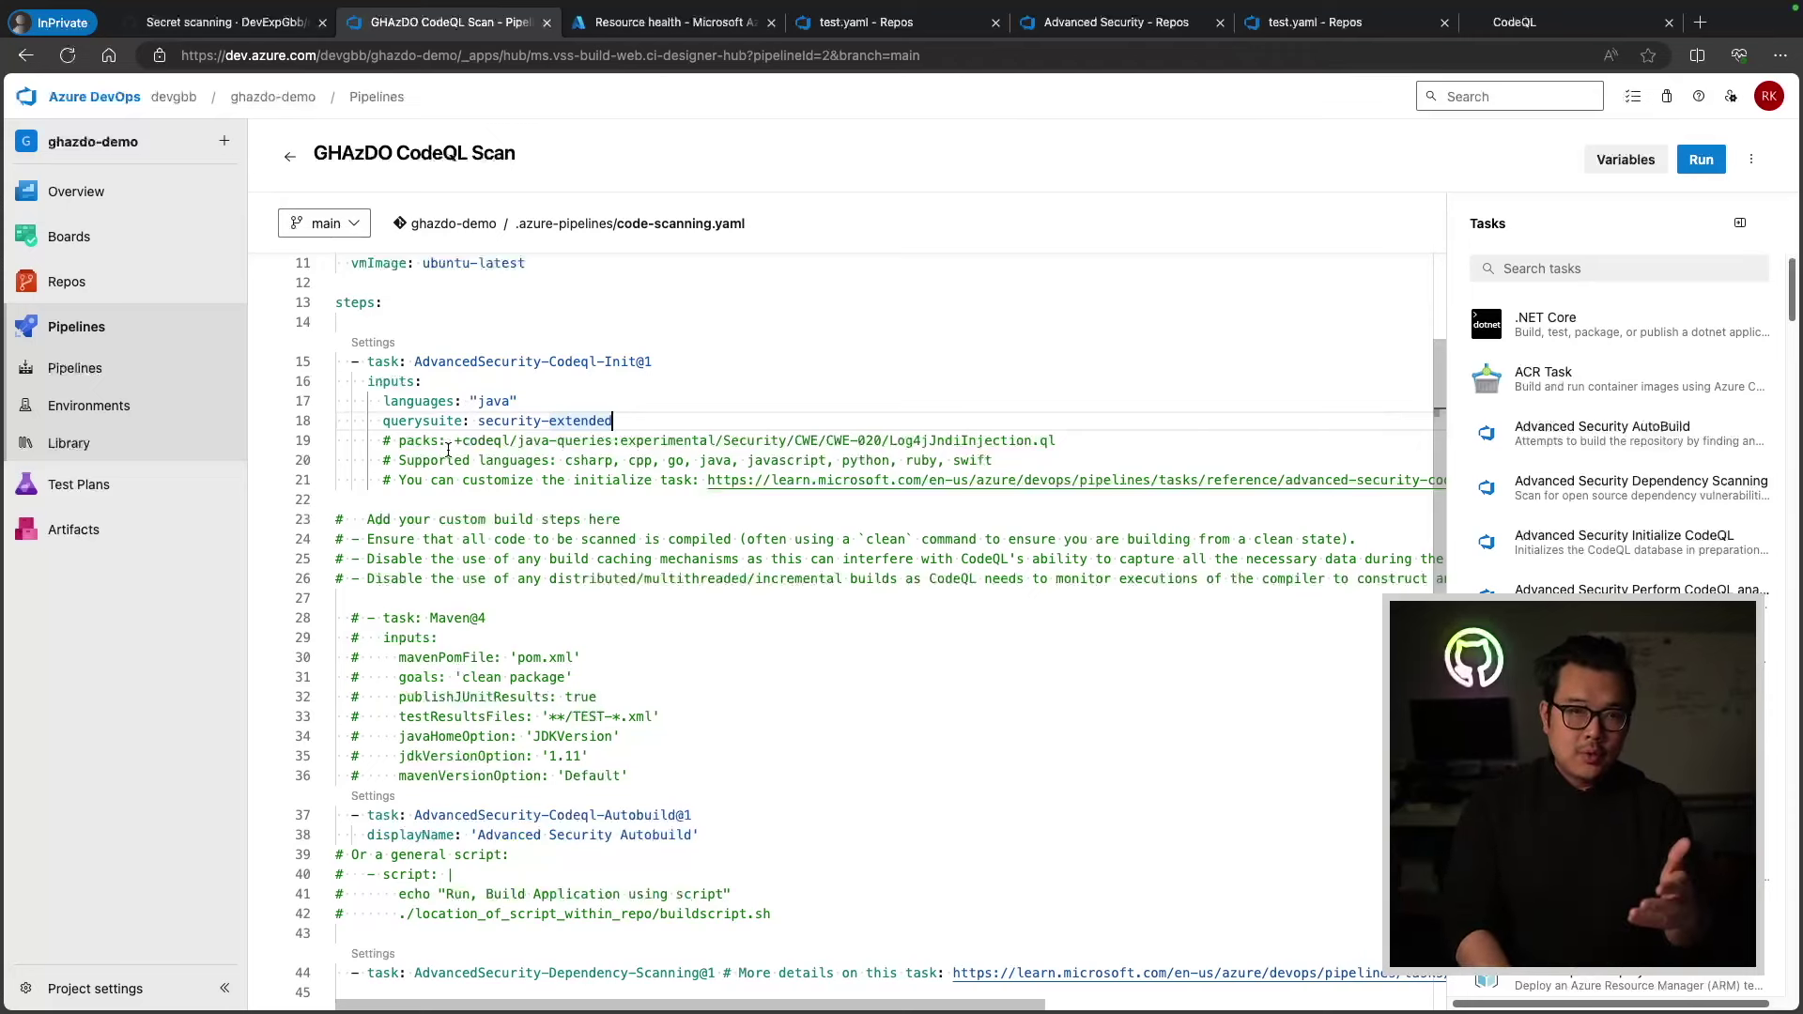
# - Switch to the CodeQL website and look through its introduction and the Visual Studio Code query section
pyautogui.click(1513, 21)
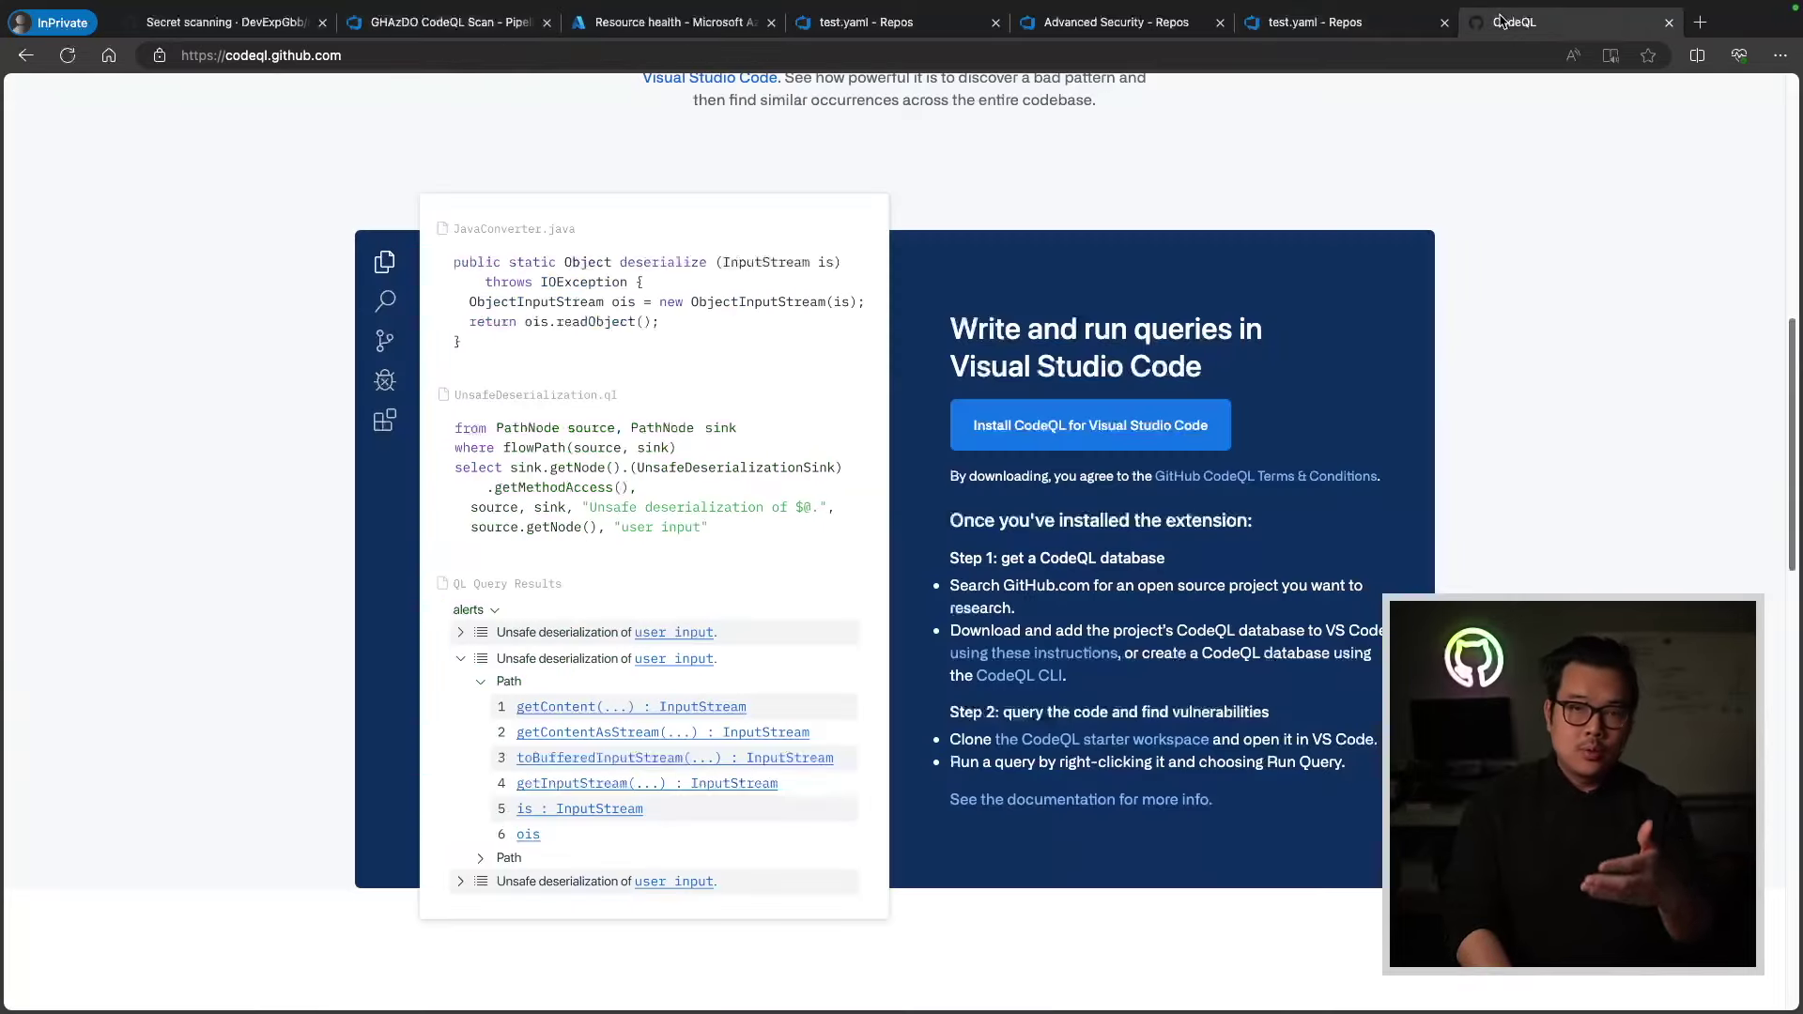
pyautogui.scroll(9, 881, 522)
pyautogui.scroll(-3, 880, 522)
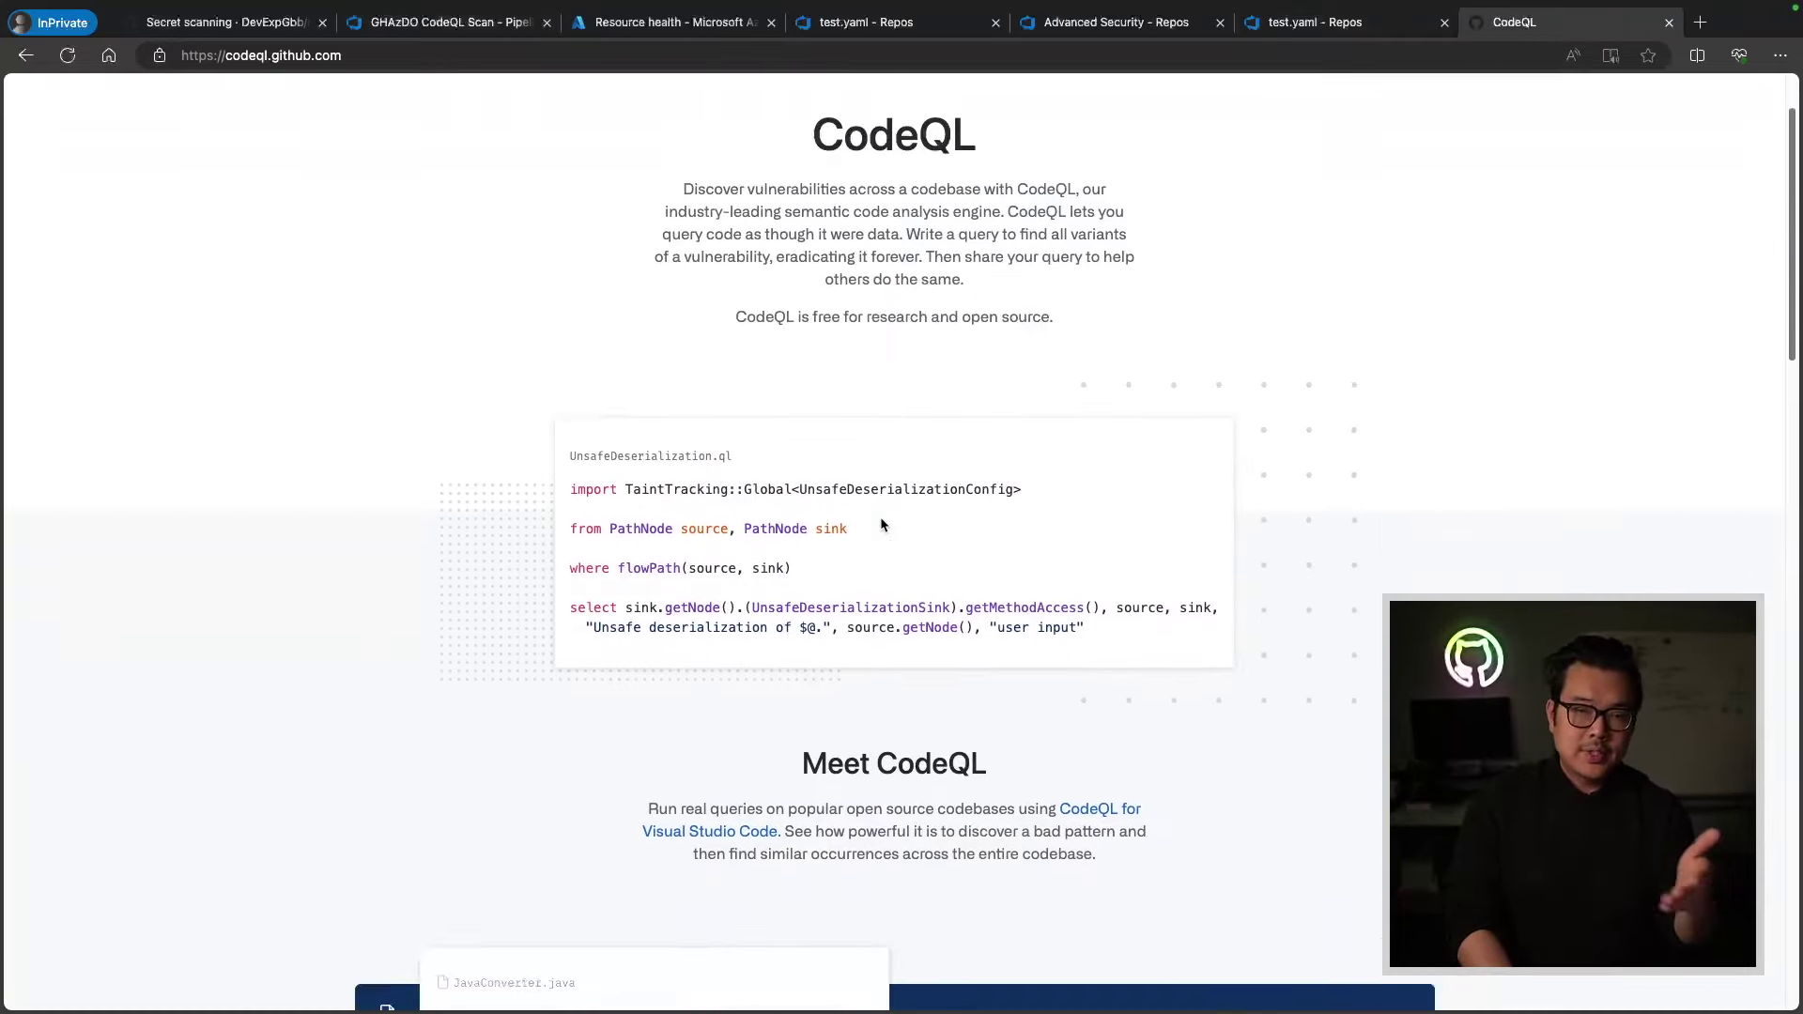
pyautogui.scroll(-8, 881, 523)
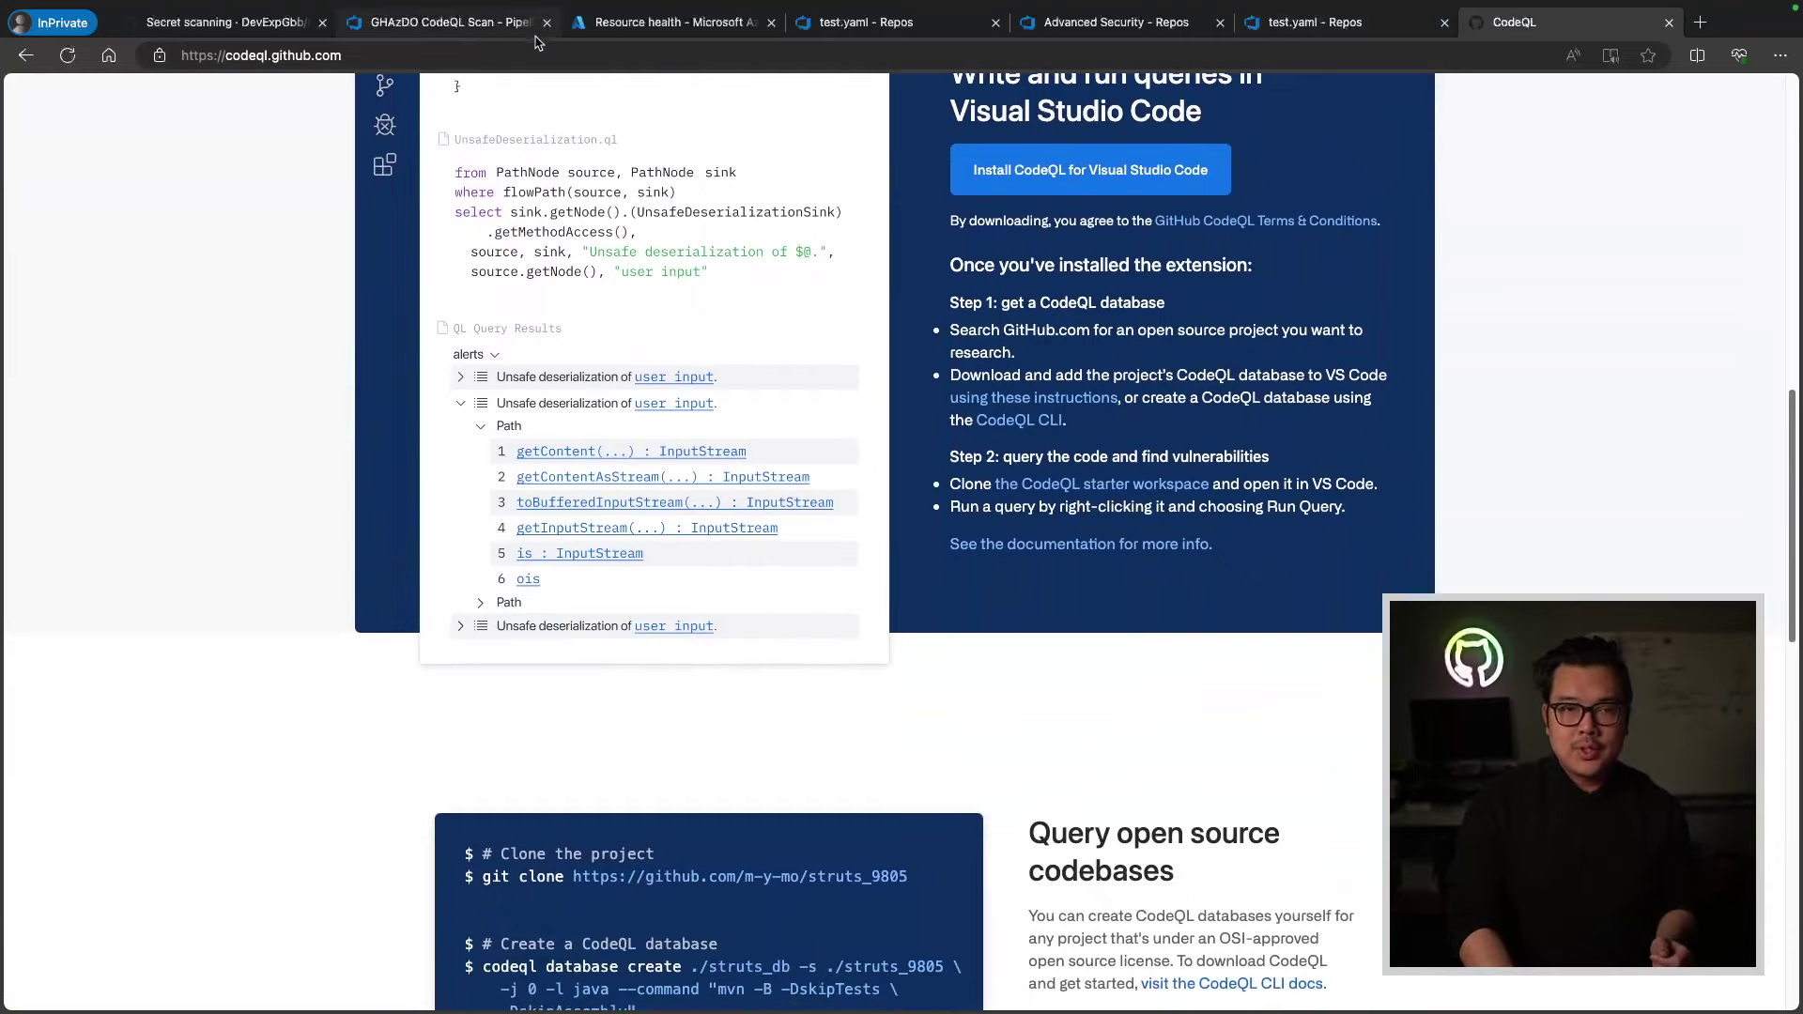
# - Return to the pipeline's code-scanning.yaml and highlight the commented packs line for the Log4jJndiInjection.ql query
pyautogui.click(447, 22)
pyautogui.click(687, 428)
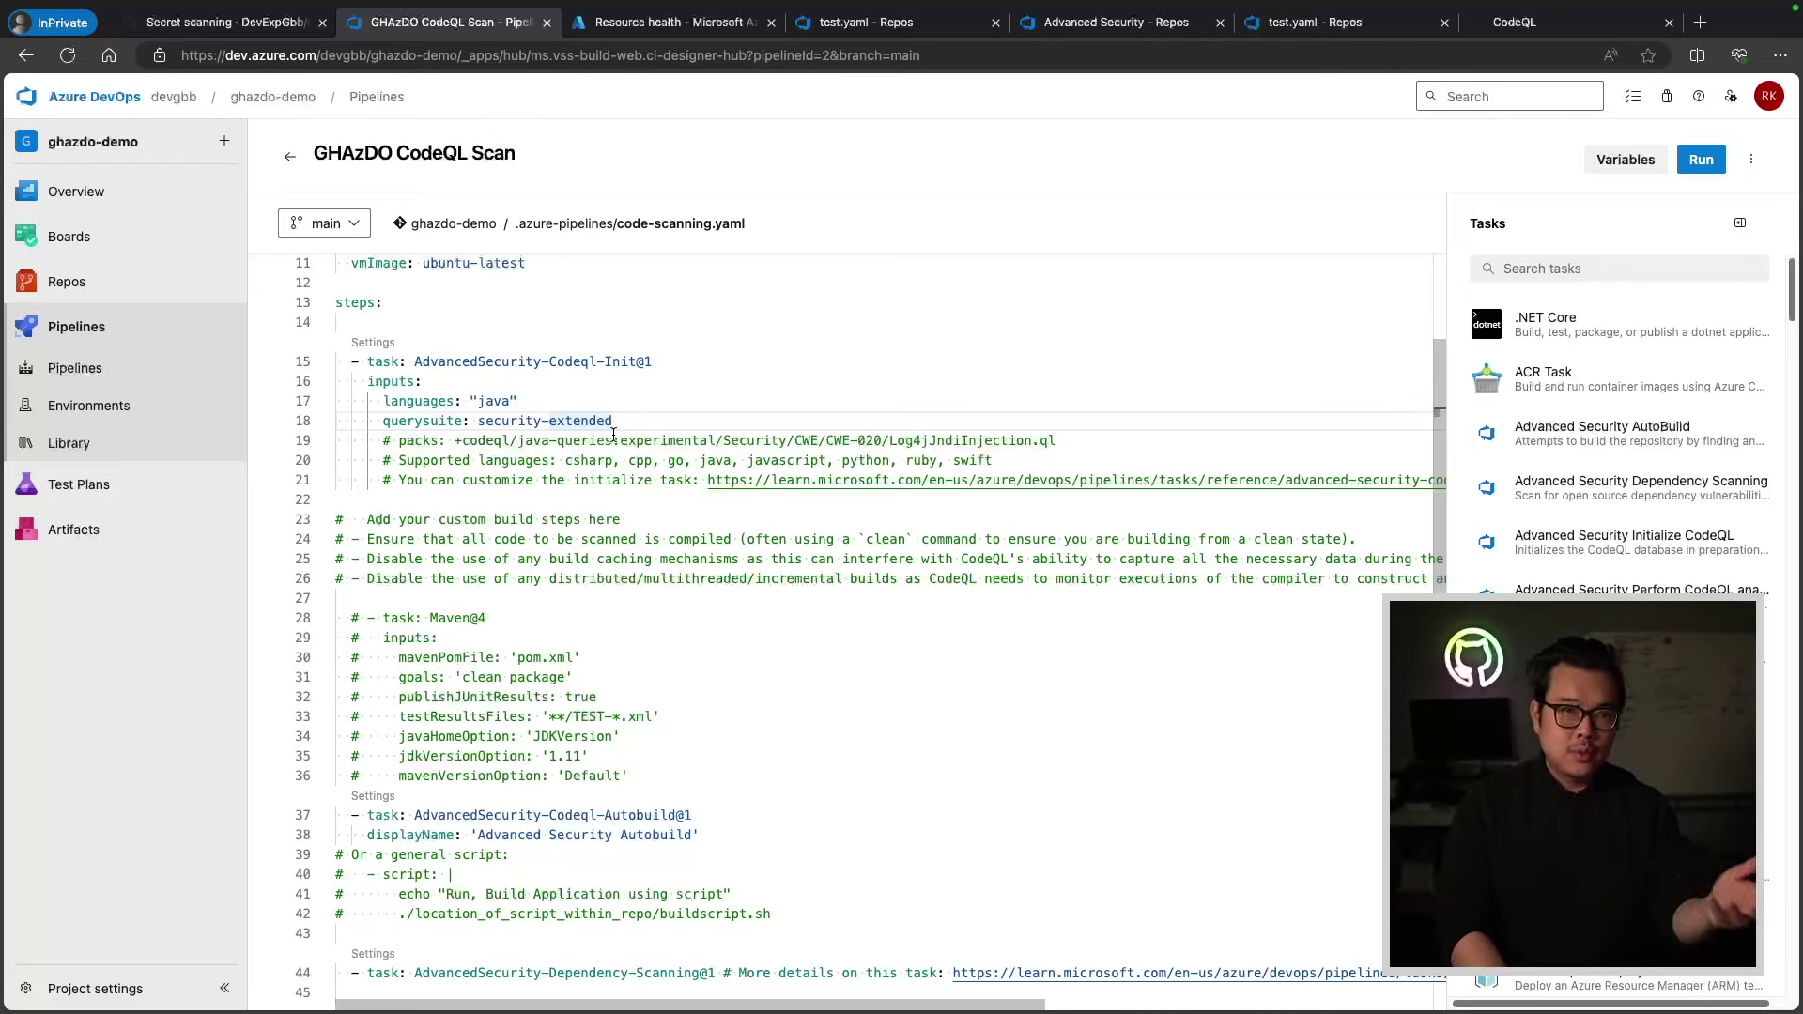
pyautogui.tripleClick(718, 442)
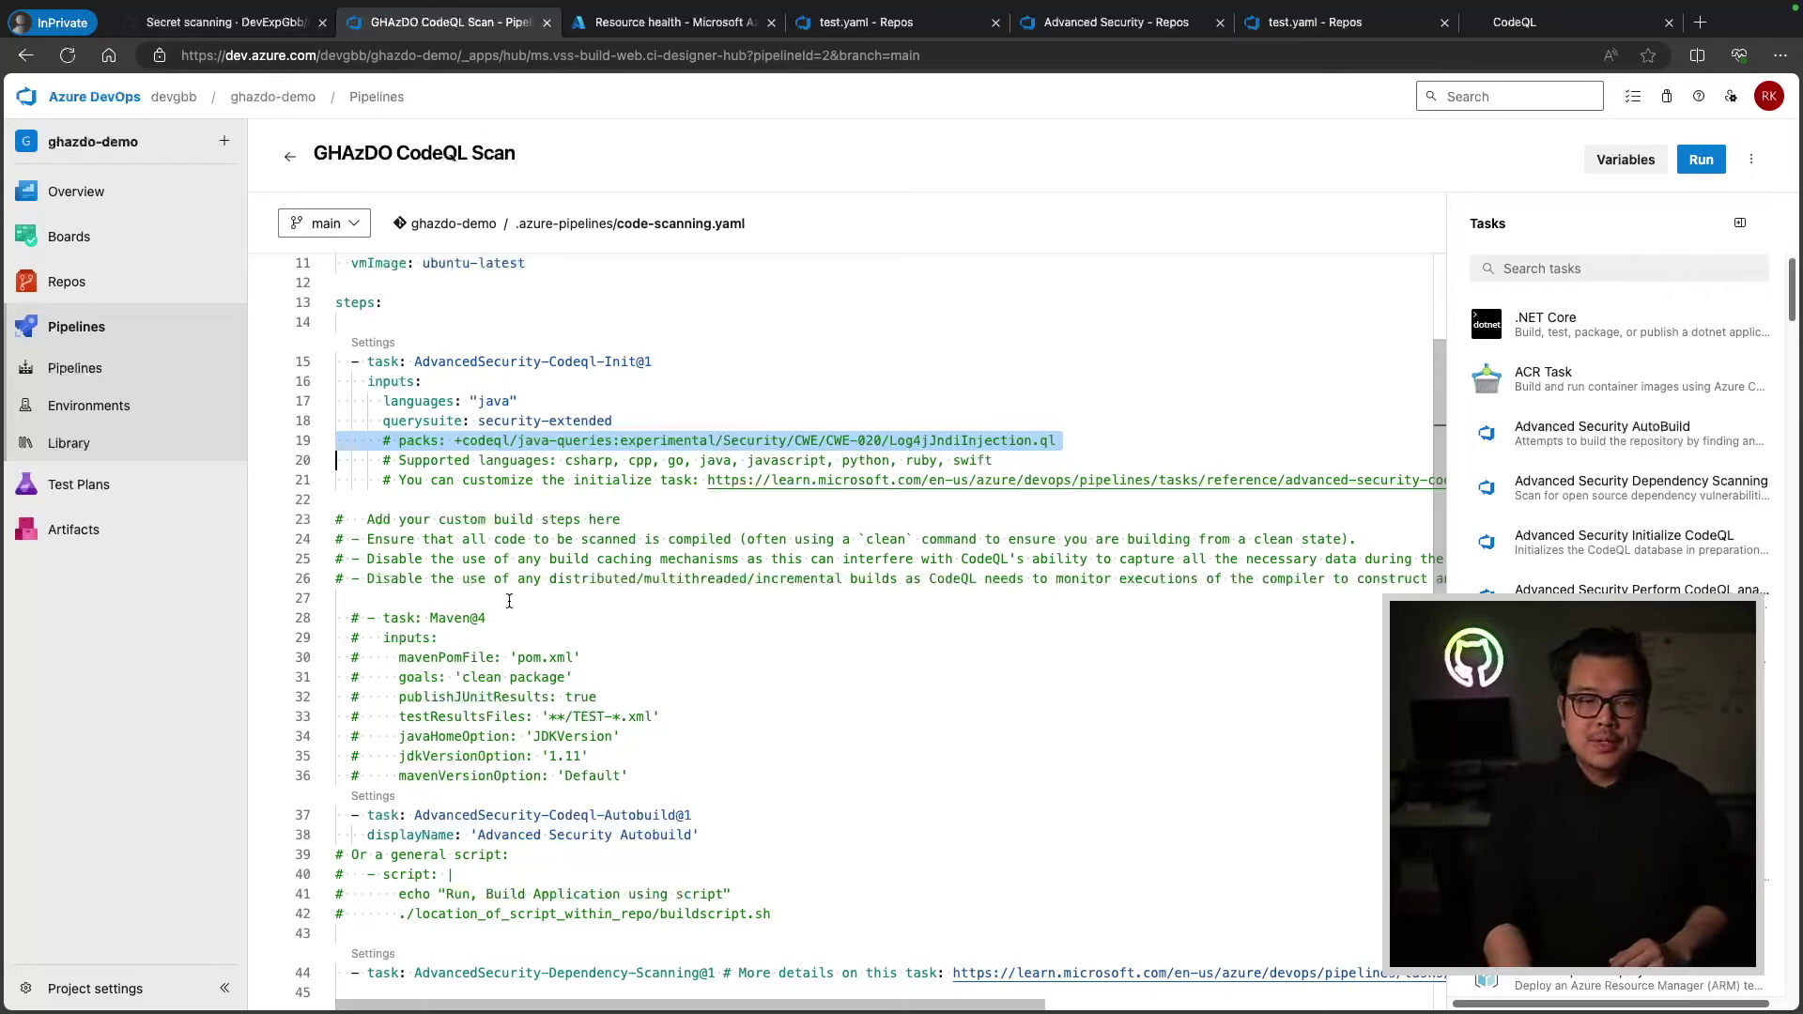
# - Examine the custom build section and highlight the Autobuild part of the AdvancedSecurity-Codeql-Autobuild@1 task name
pyautogui.scroll(-1, 555, 485)
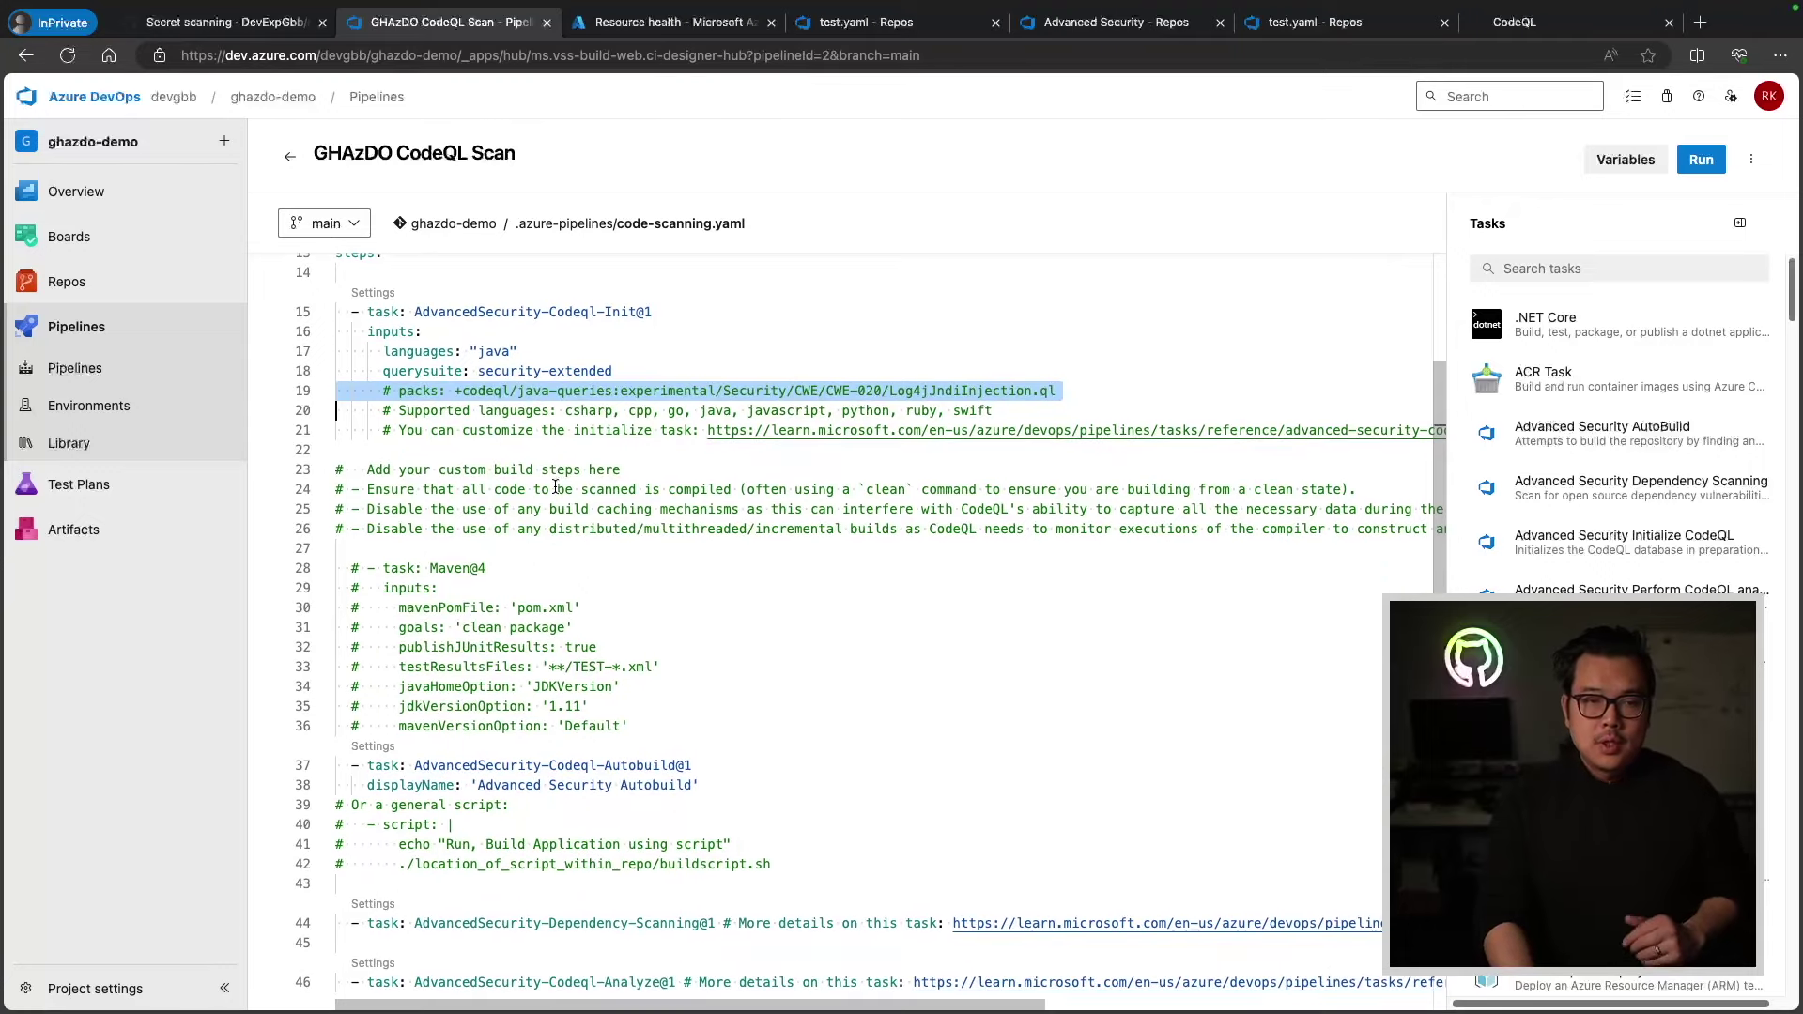
pyautogui.scroll(-1, 555, 486)
pyautogui.scroll(-3, 555, 486)
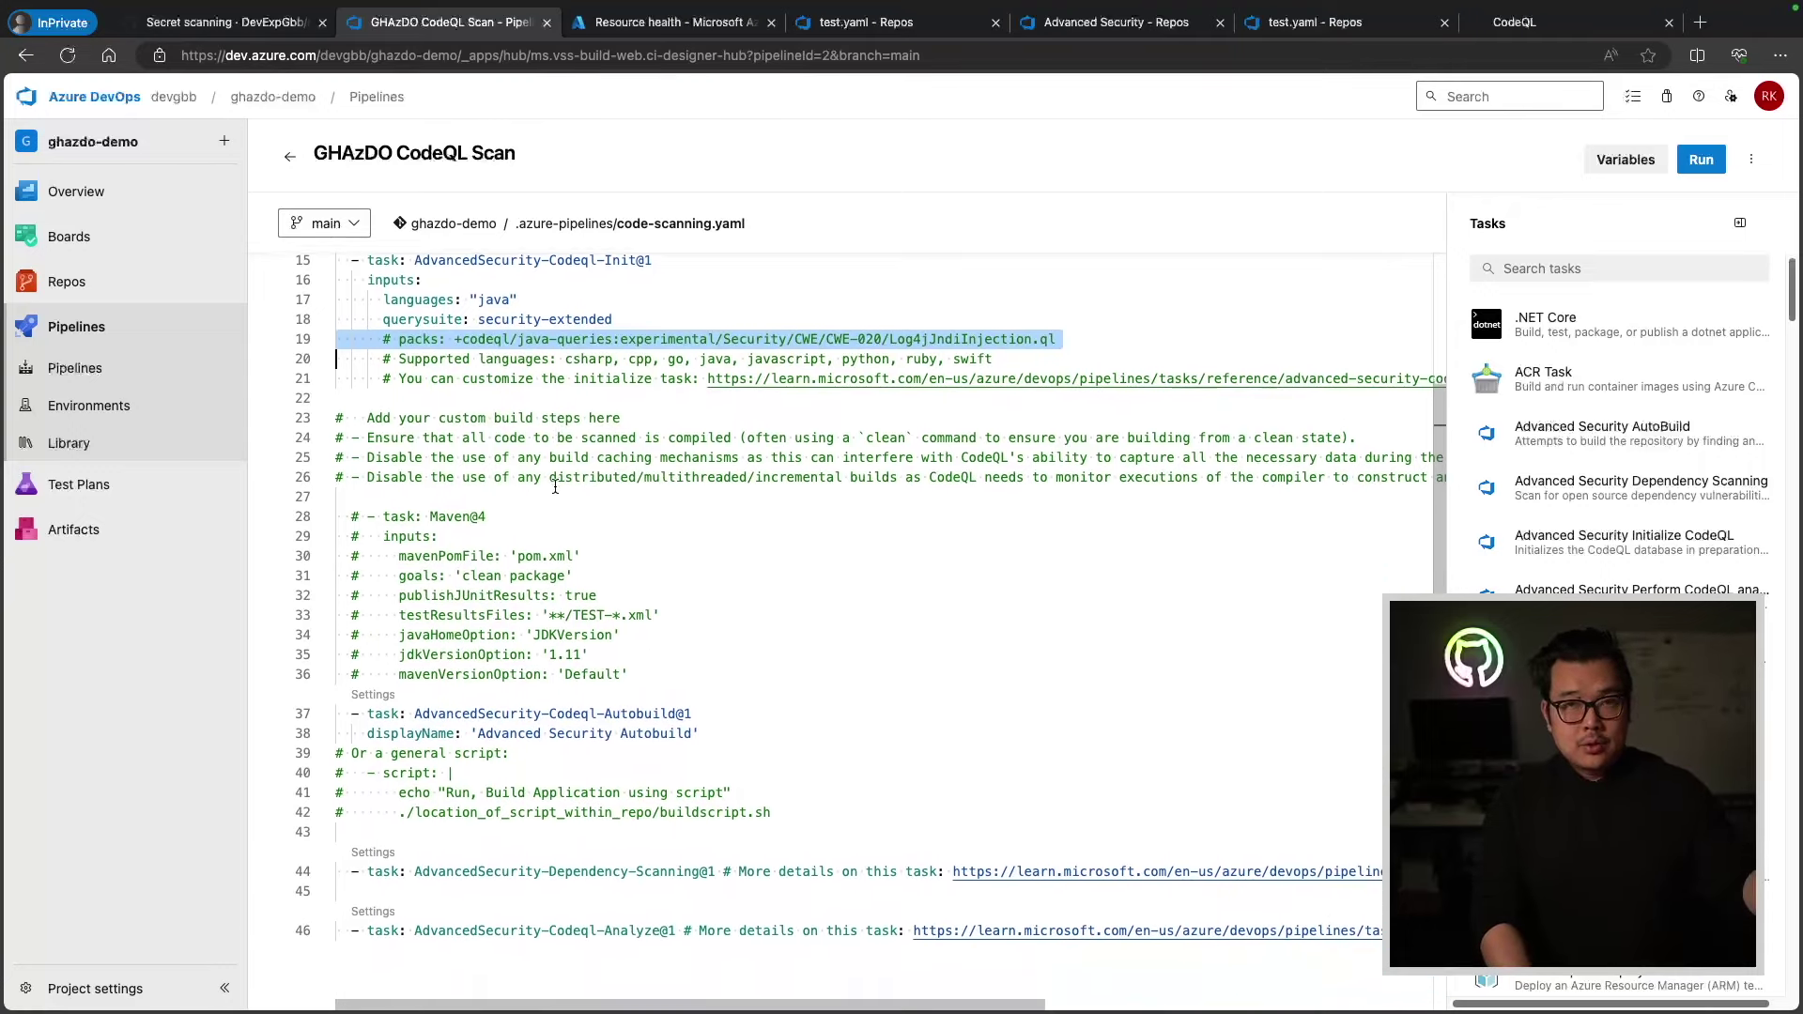
pyautogui.scroll(-1, 555, 485)
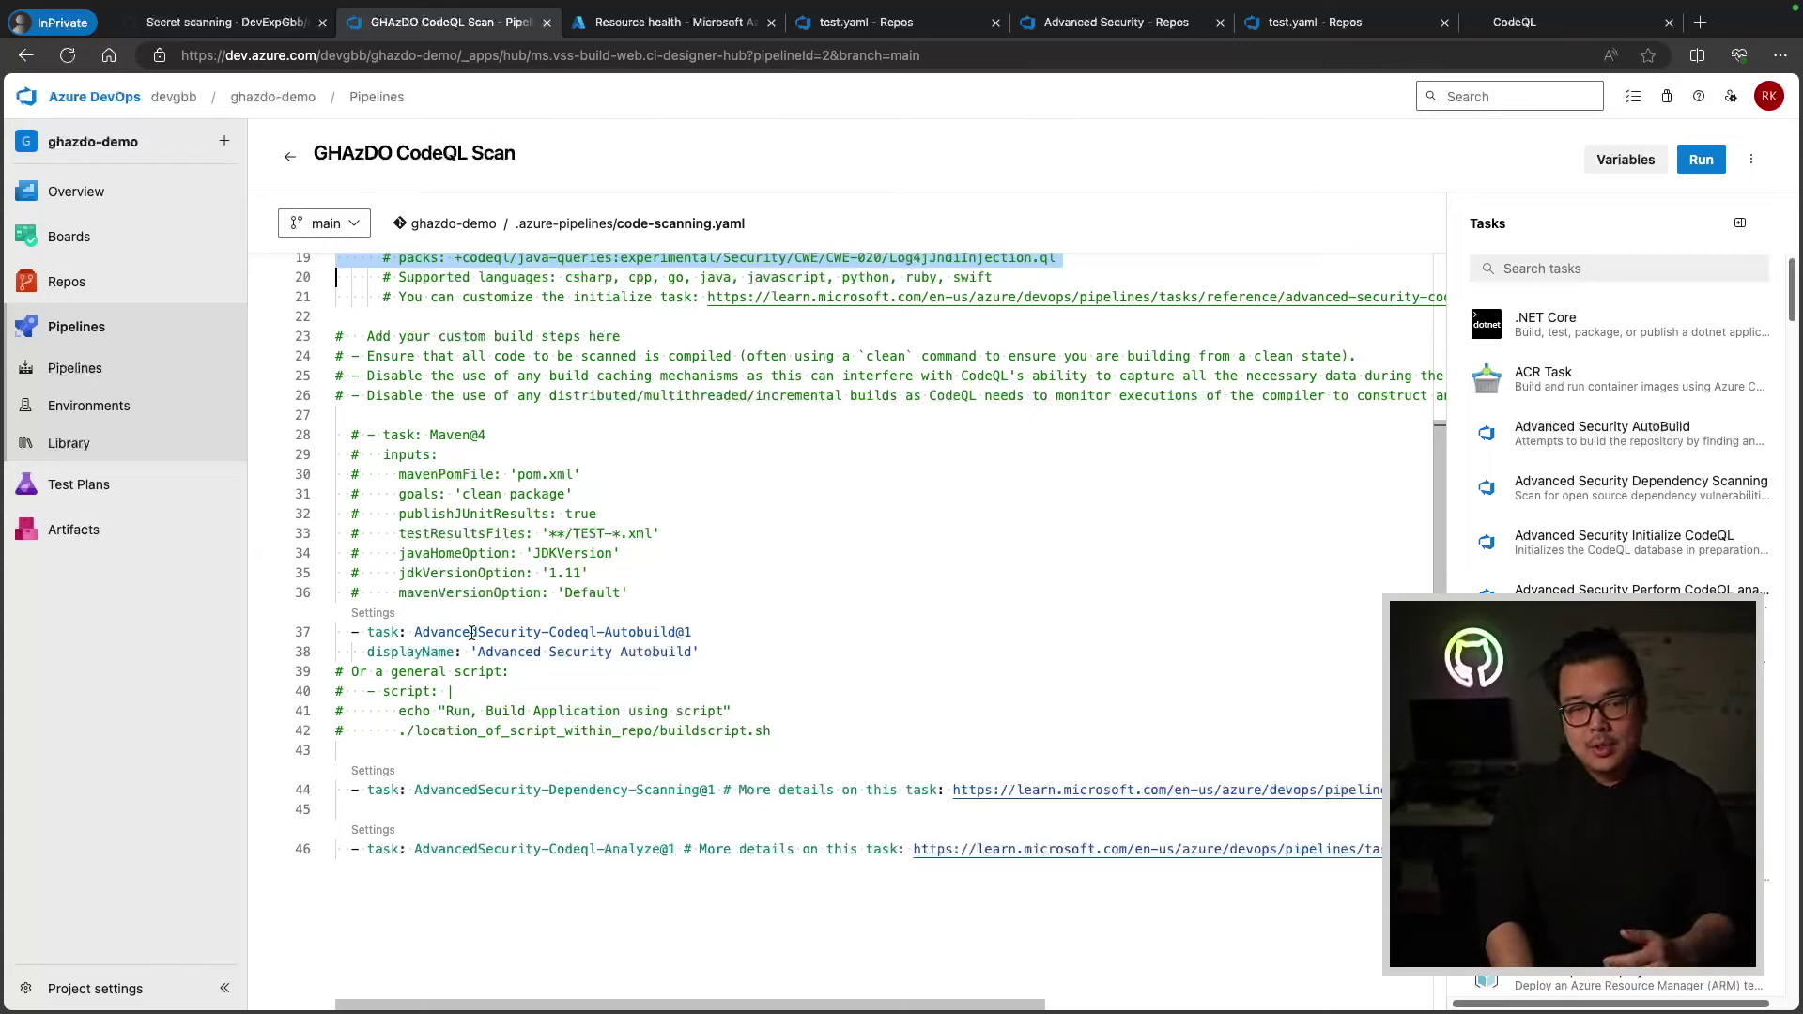
pyautogui.doubleClick(524, 631)
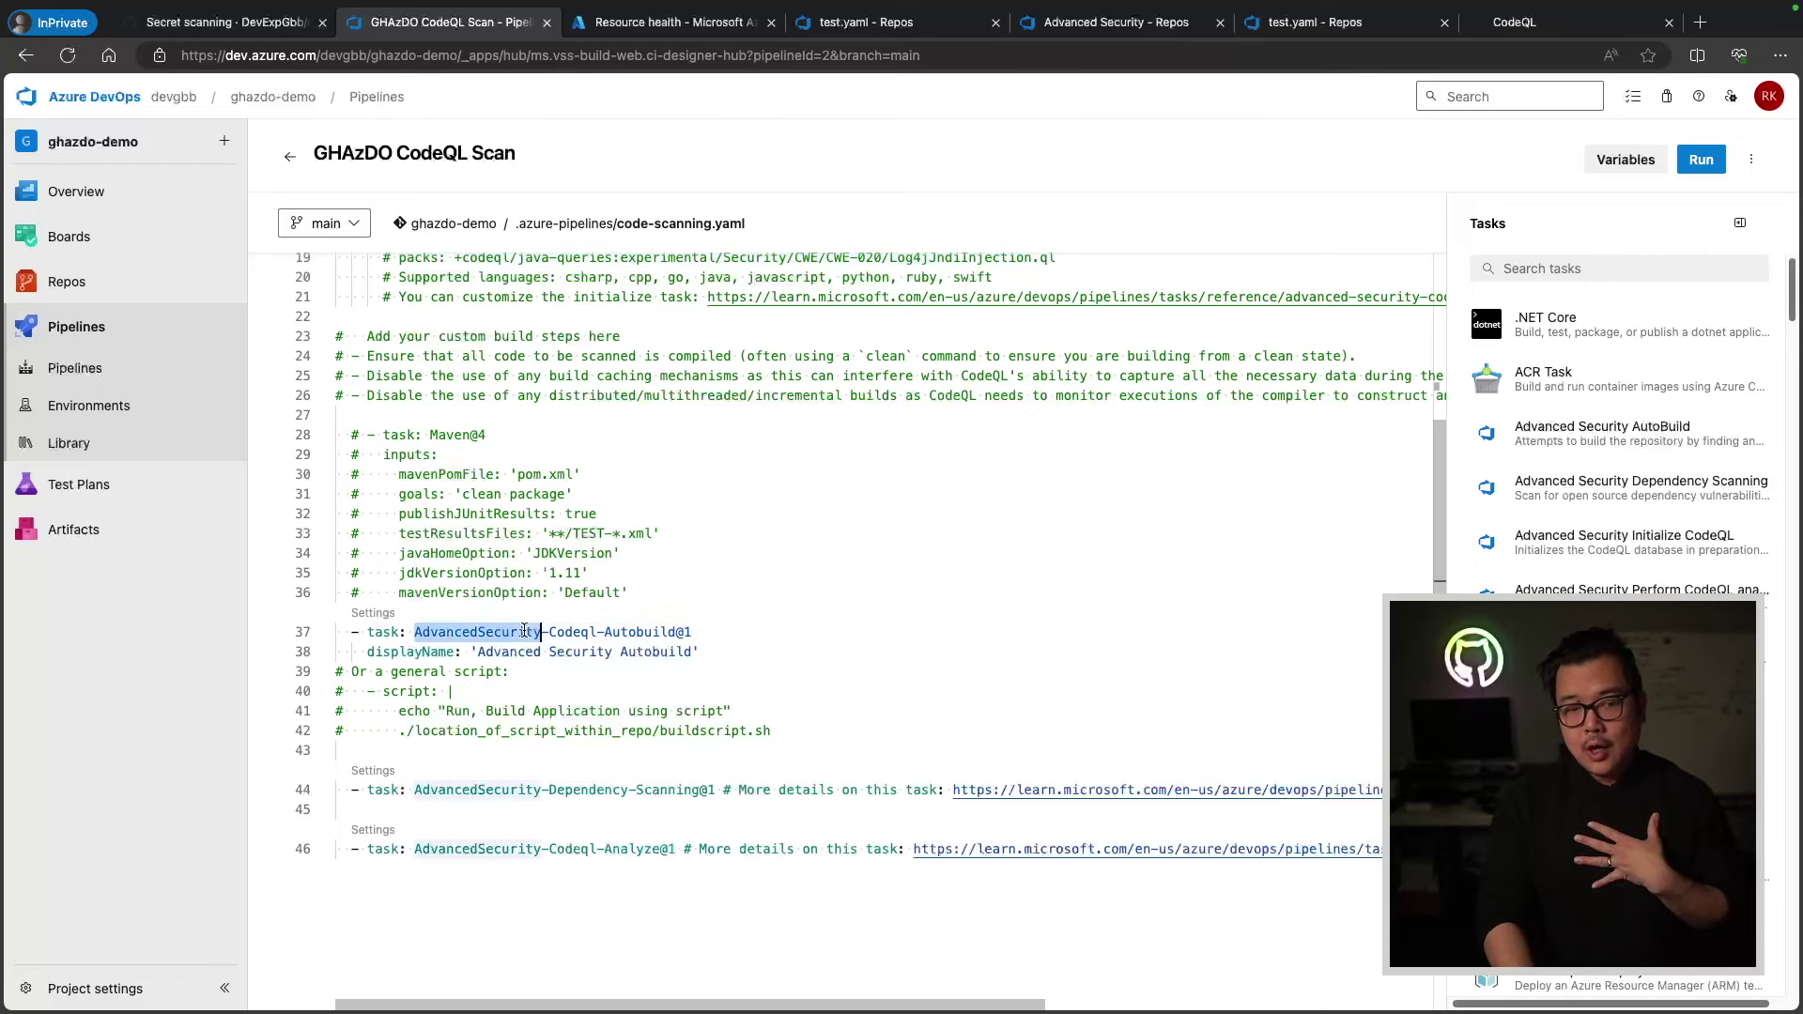
pyautogui.doubleClick(616, 632)
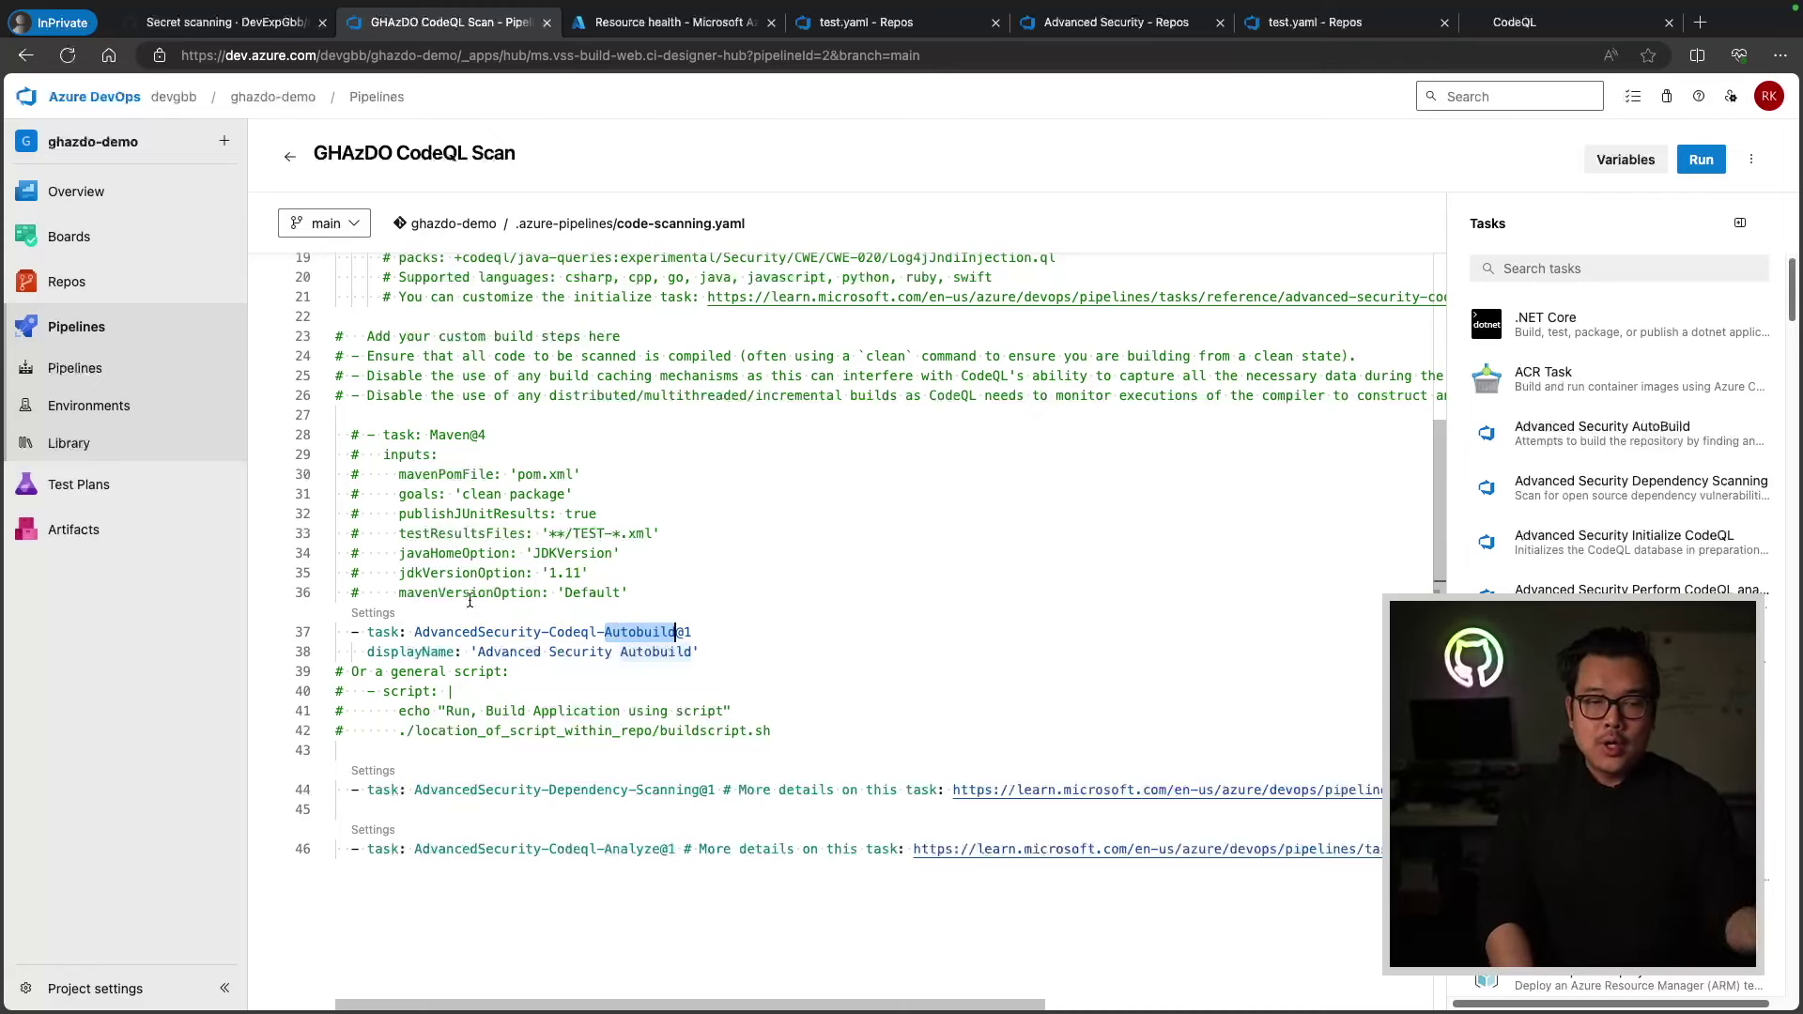
# - Highlight the commented Maven@4 task, then the AdvancedSecurity-Dependency-Scanning@1 and AdvancedSecurity-Codeql-Analyze@1 task lines in code-scanning.yaml
pyautogui.moveTo(377, 434); pyautogui.dragTo(793, 585)
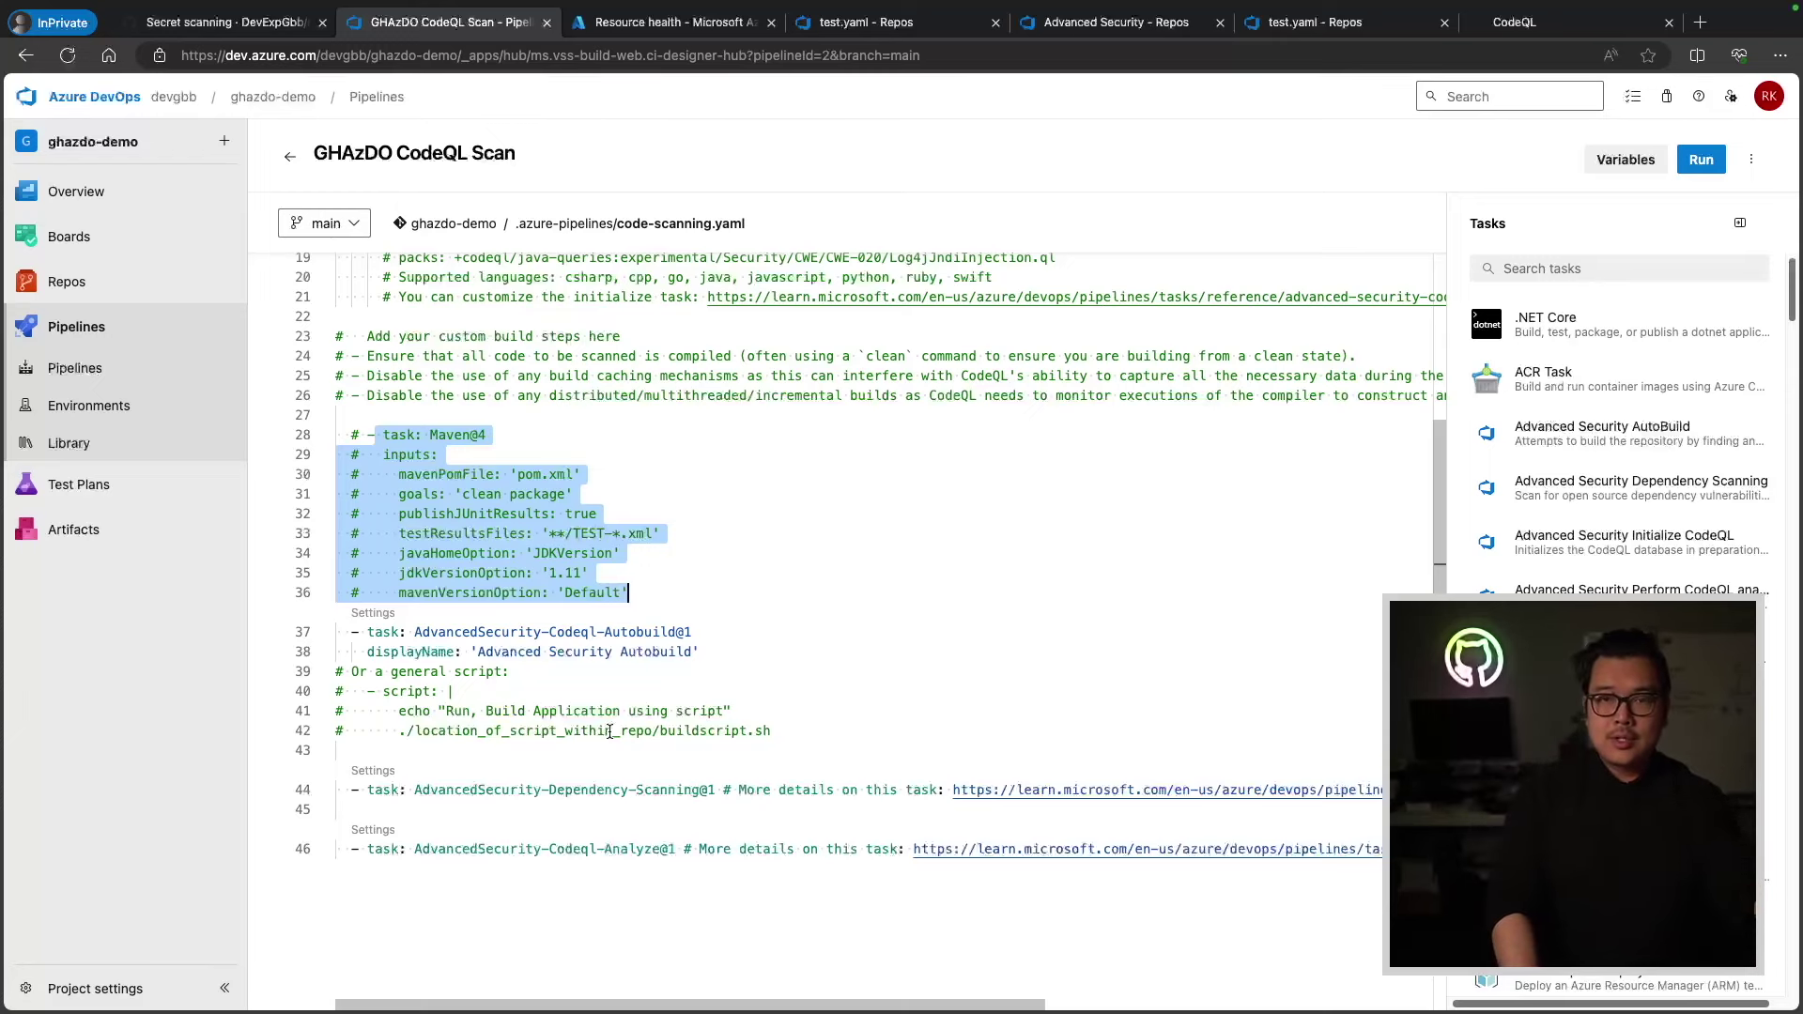
pyautogui.doubleClick(459, 789)
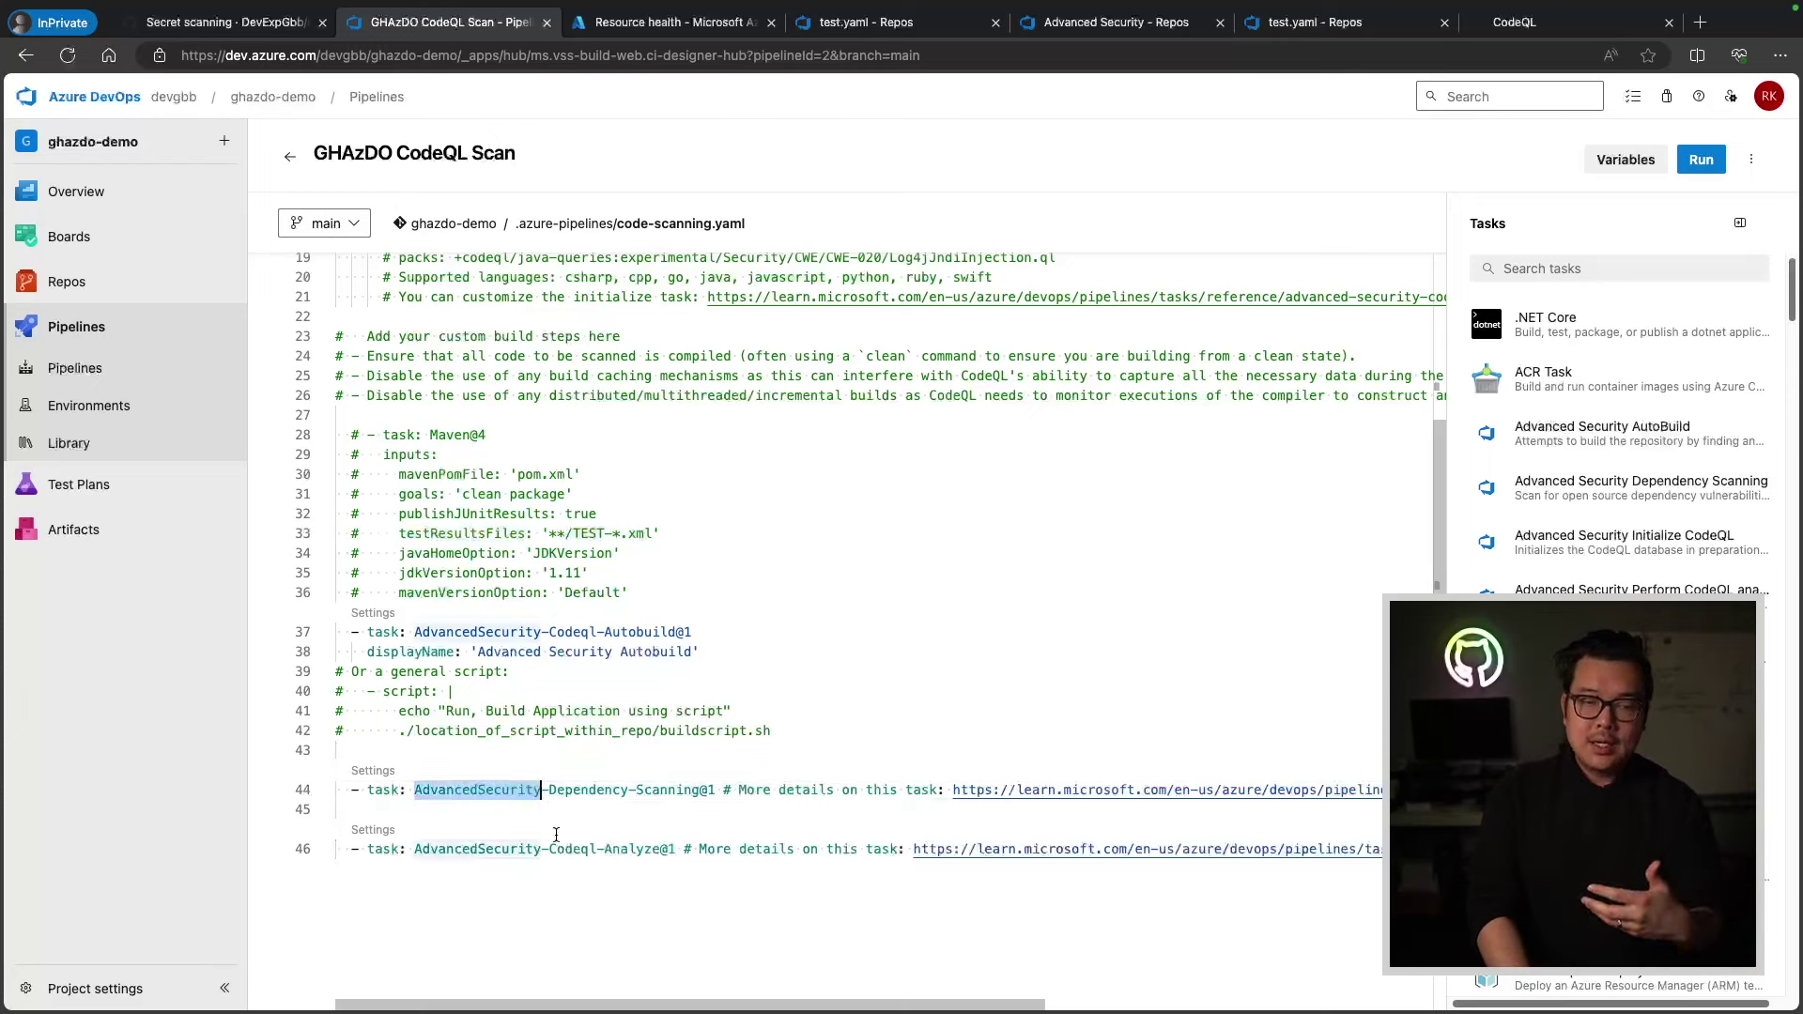
pyautogui.tripleClick(626, 787)
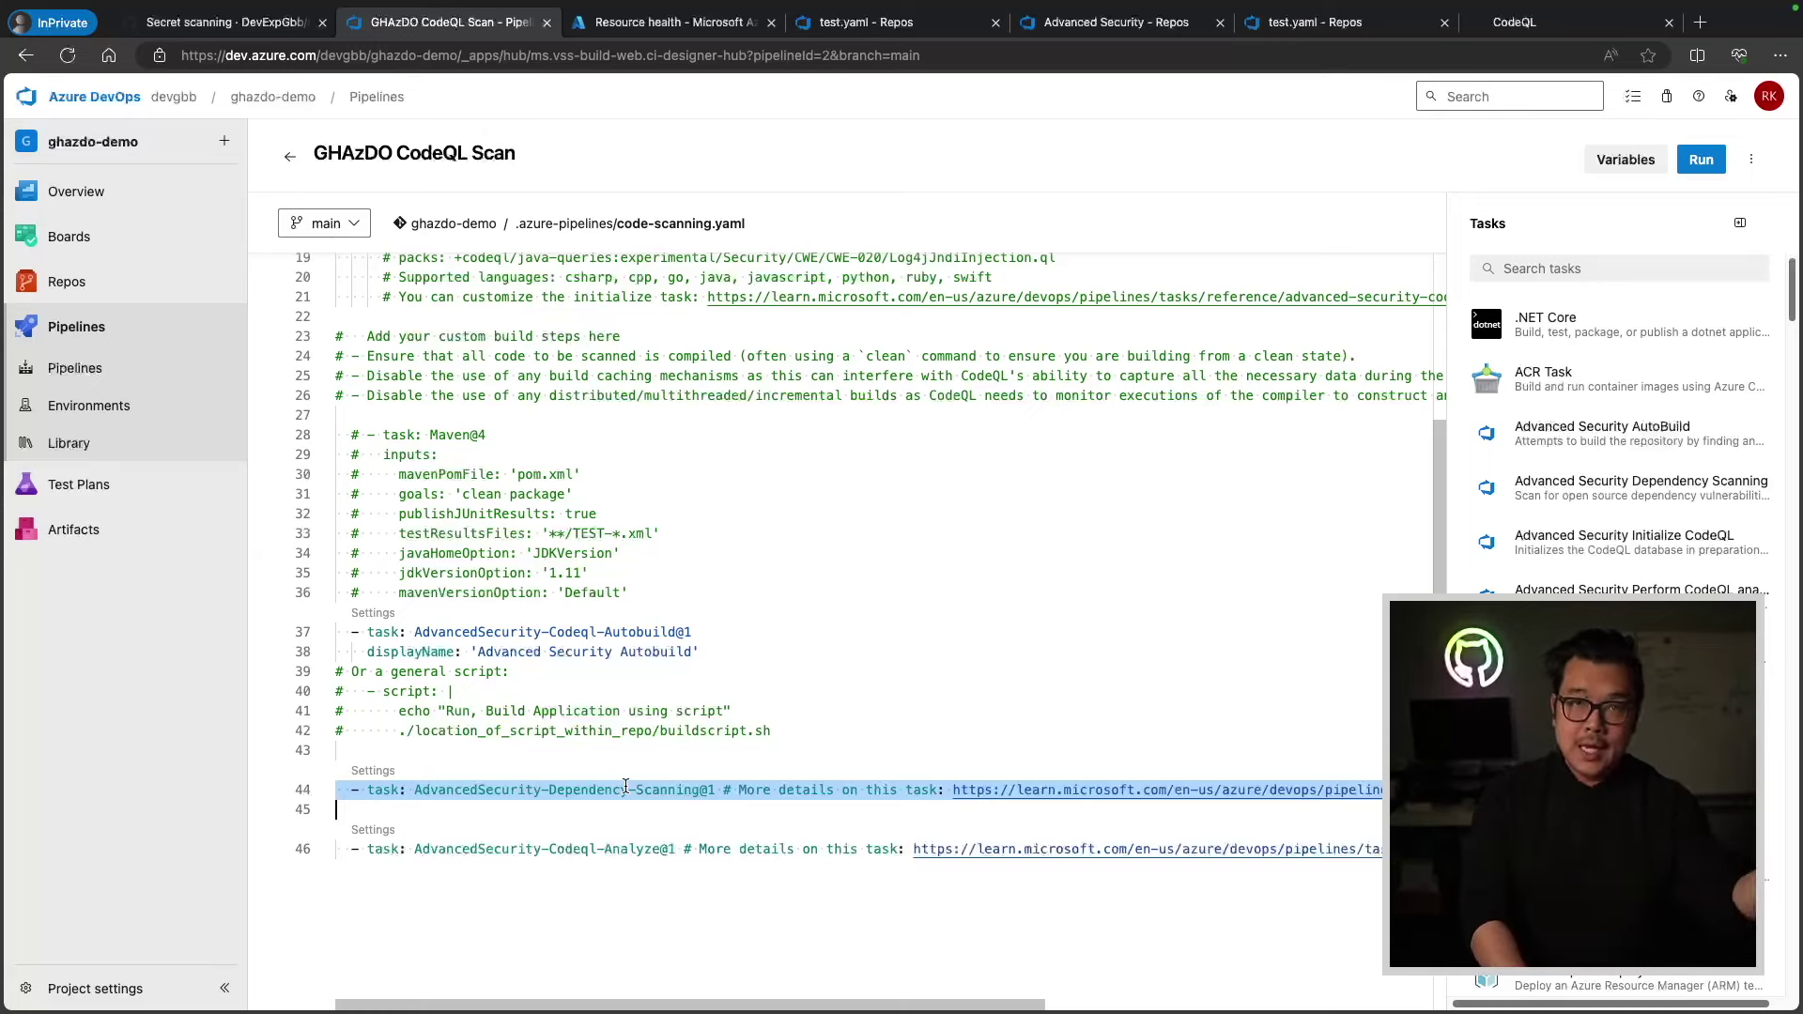
pyautogui.doubleClick(556, 849)
pyautogui.tripleClick(556, 849)
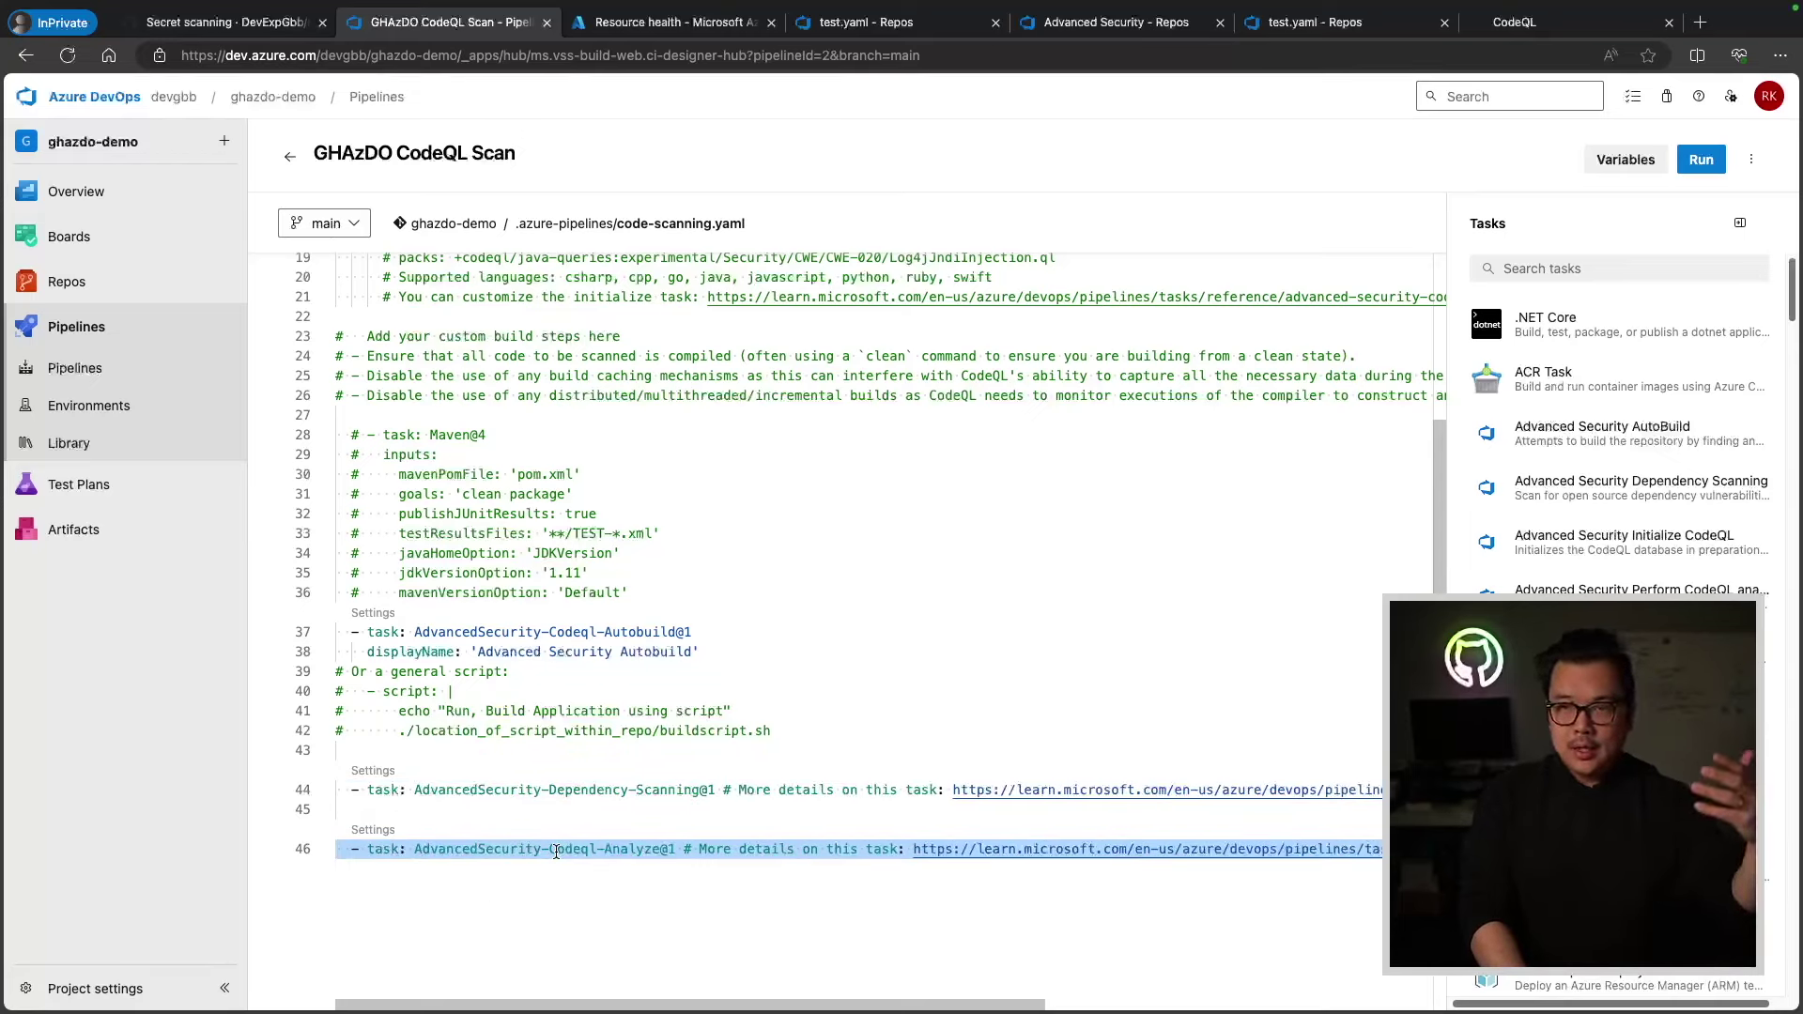
pyautogui.doubleClick(556, 849)
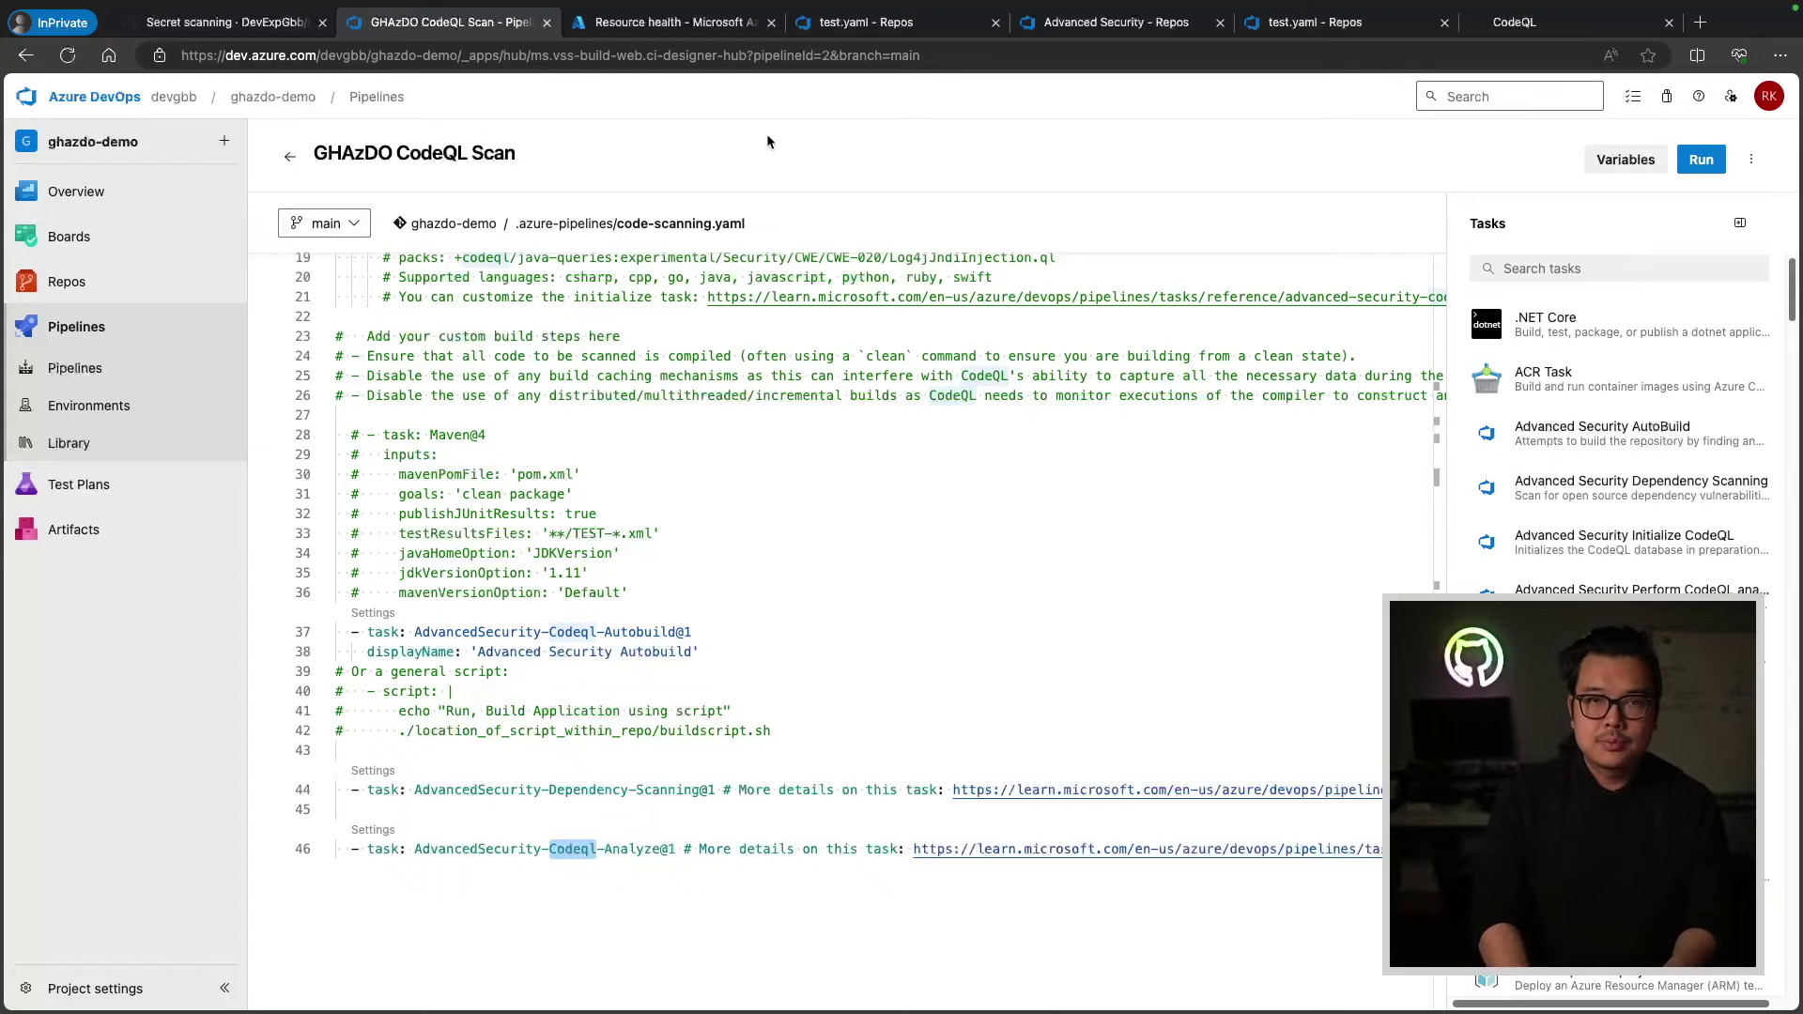
# - Switch to the rk-ghas-demo repository on GitHub and open code_scanning.yml in the .github/workflows folder
pyautogui.click(299, 22)
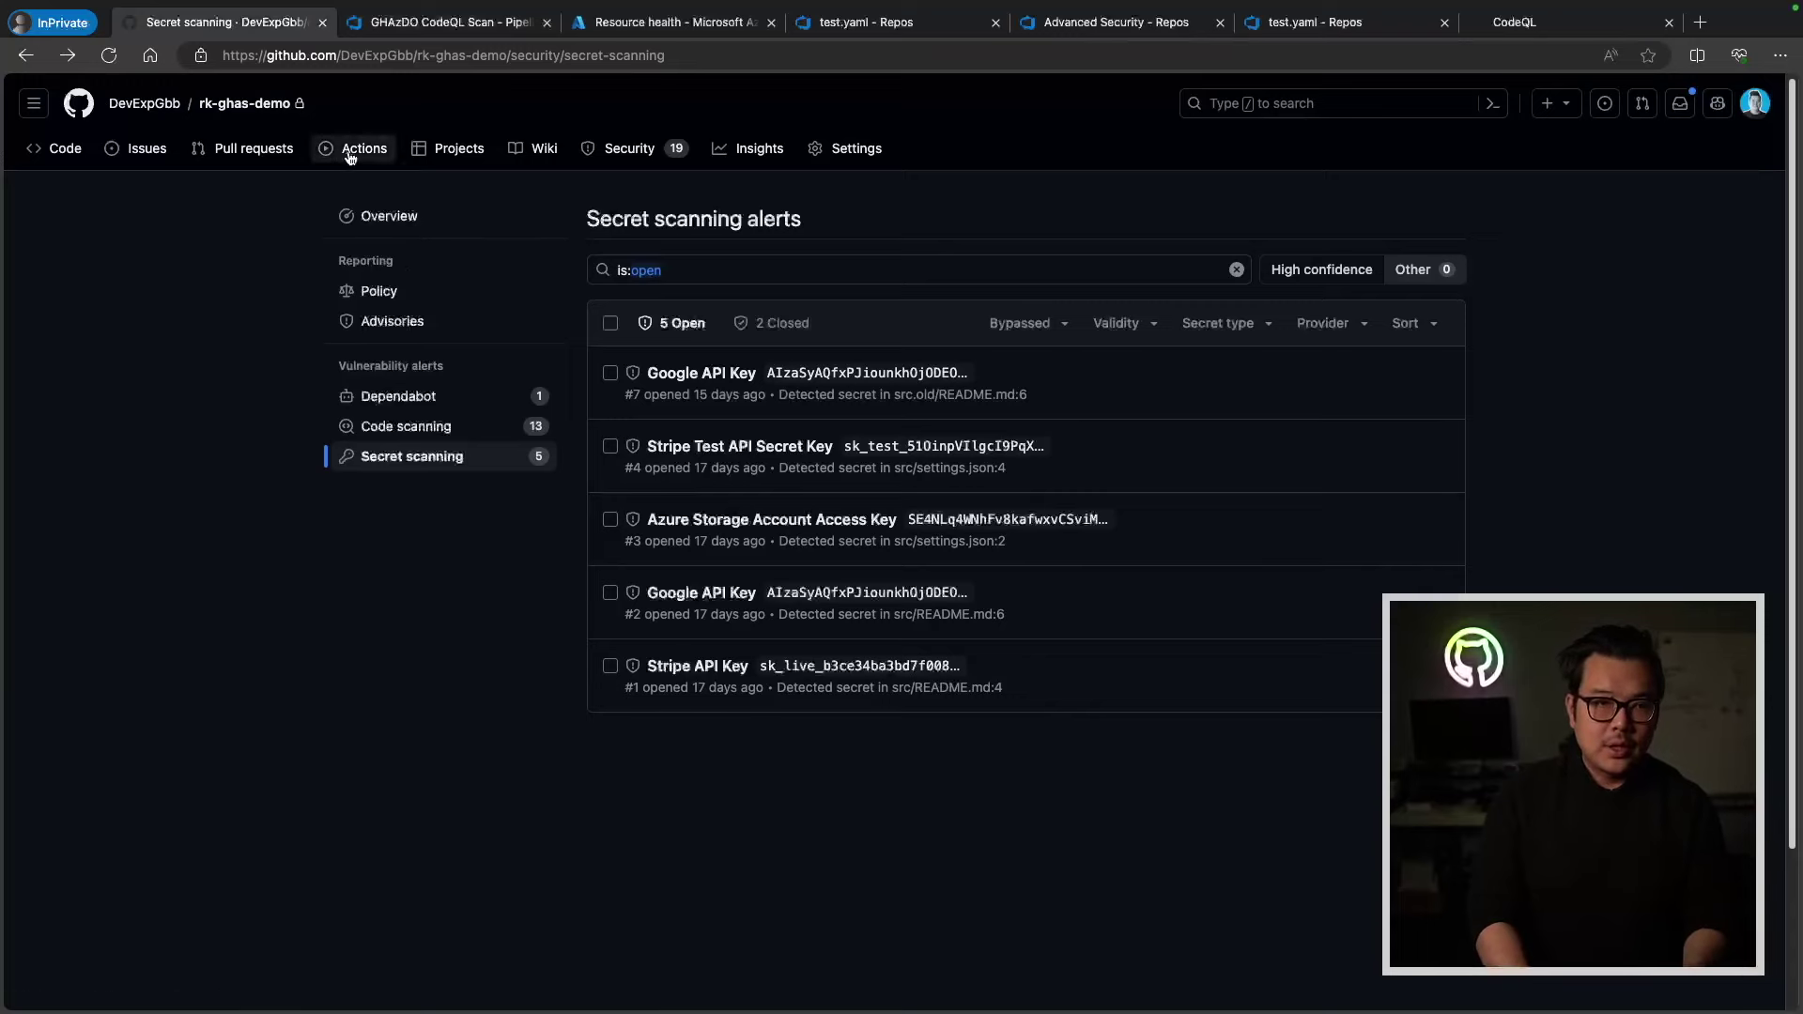
pyautogui.click(246, 103)
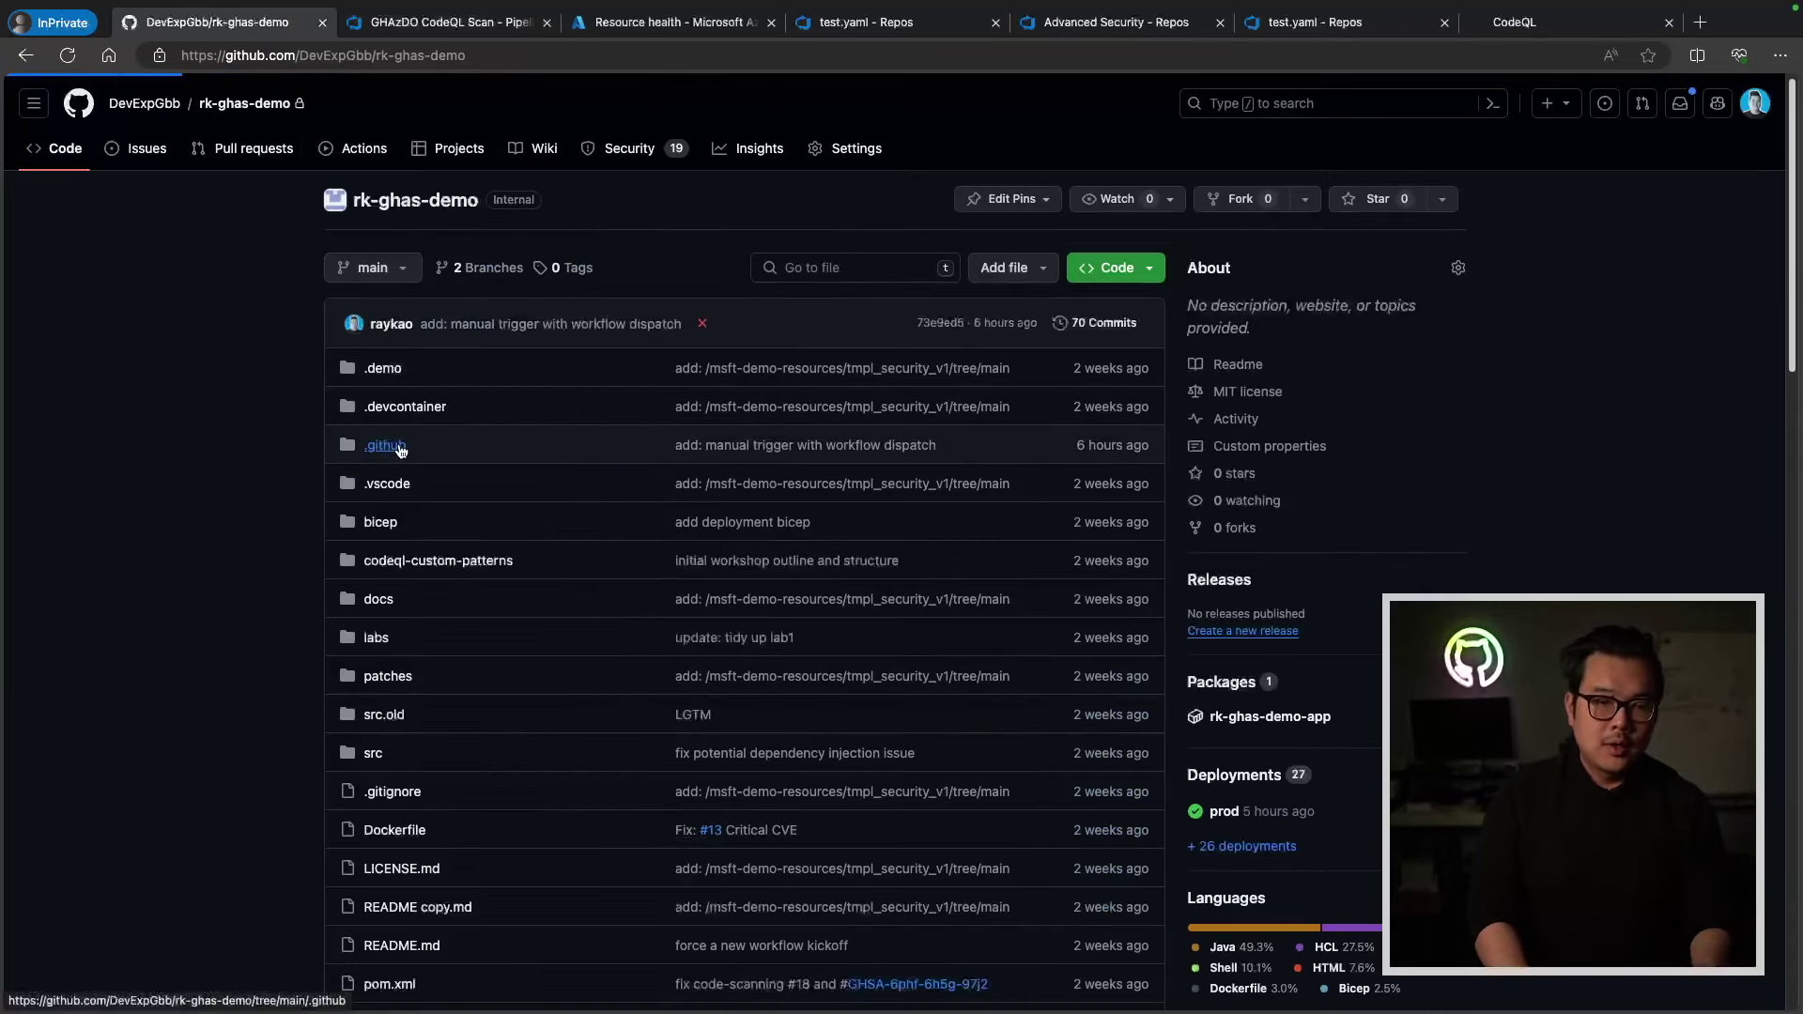
pyautogui.click(386, 446)
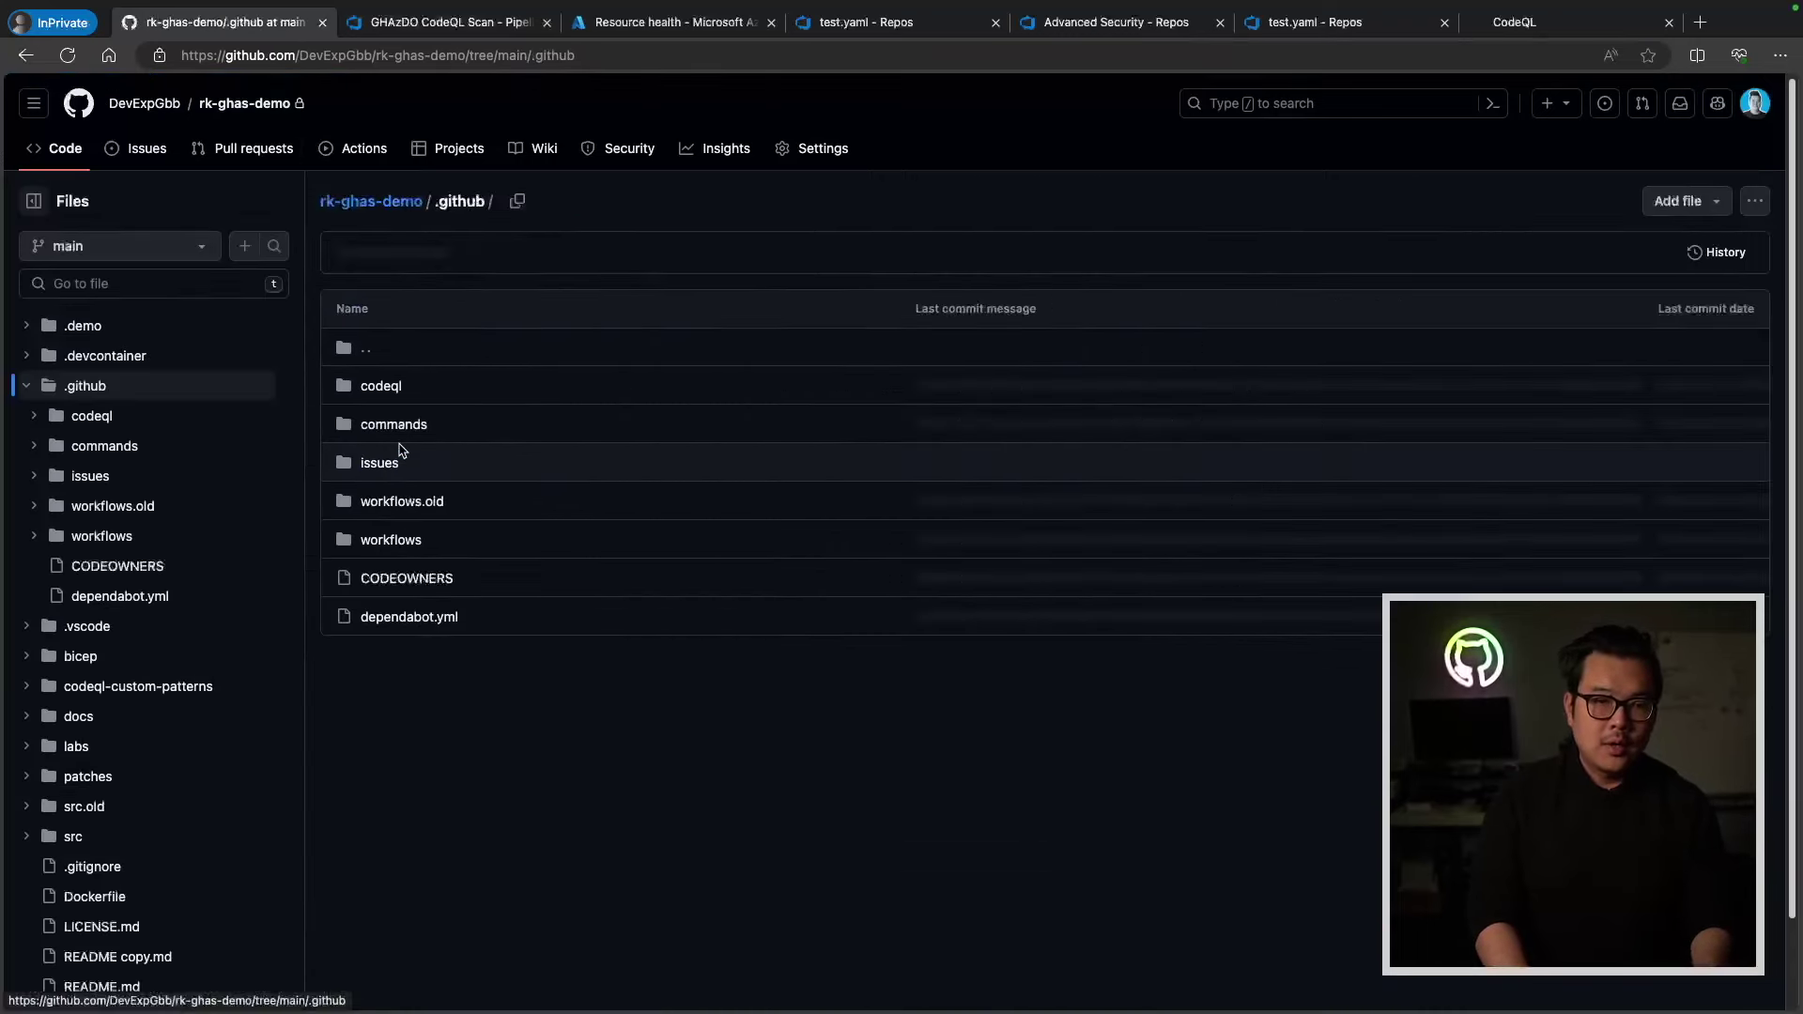
pyautogui.click(386, 542)
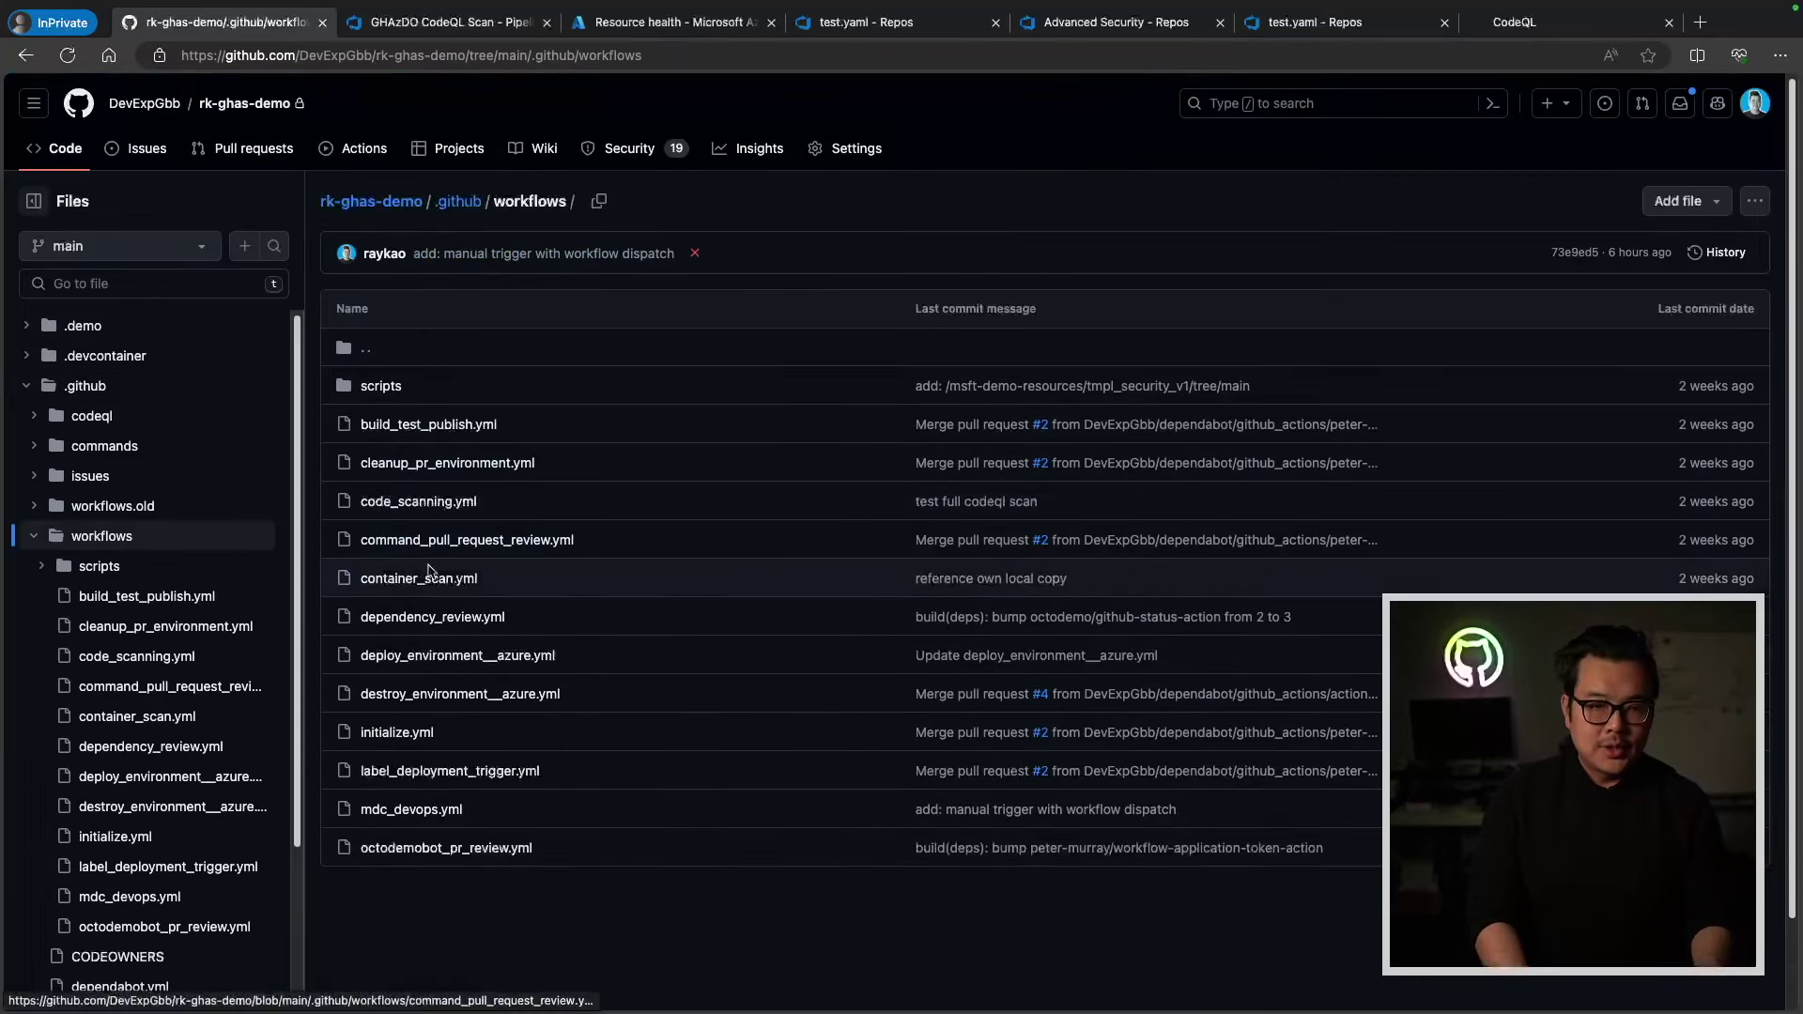
pyautogui.click(438, 503)
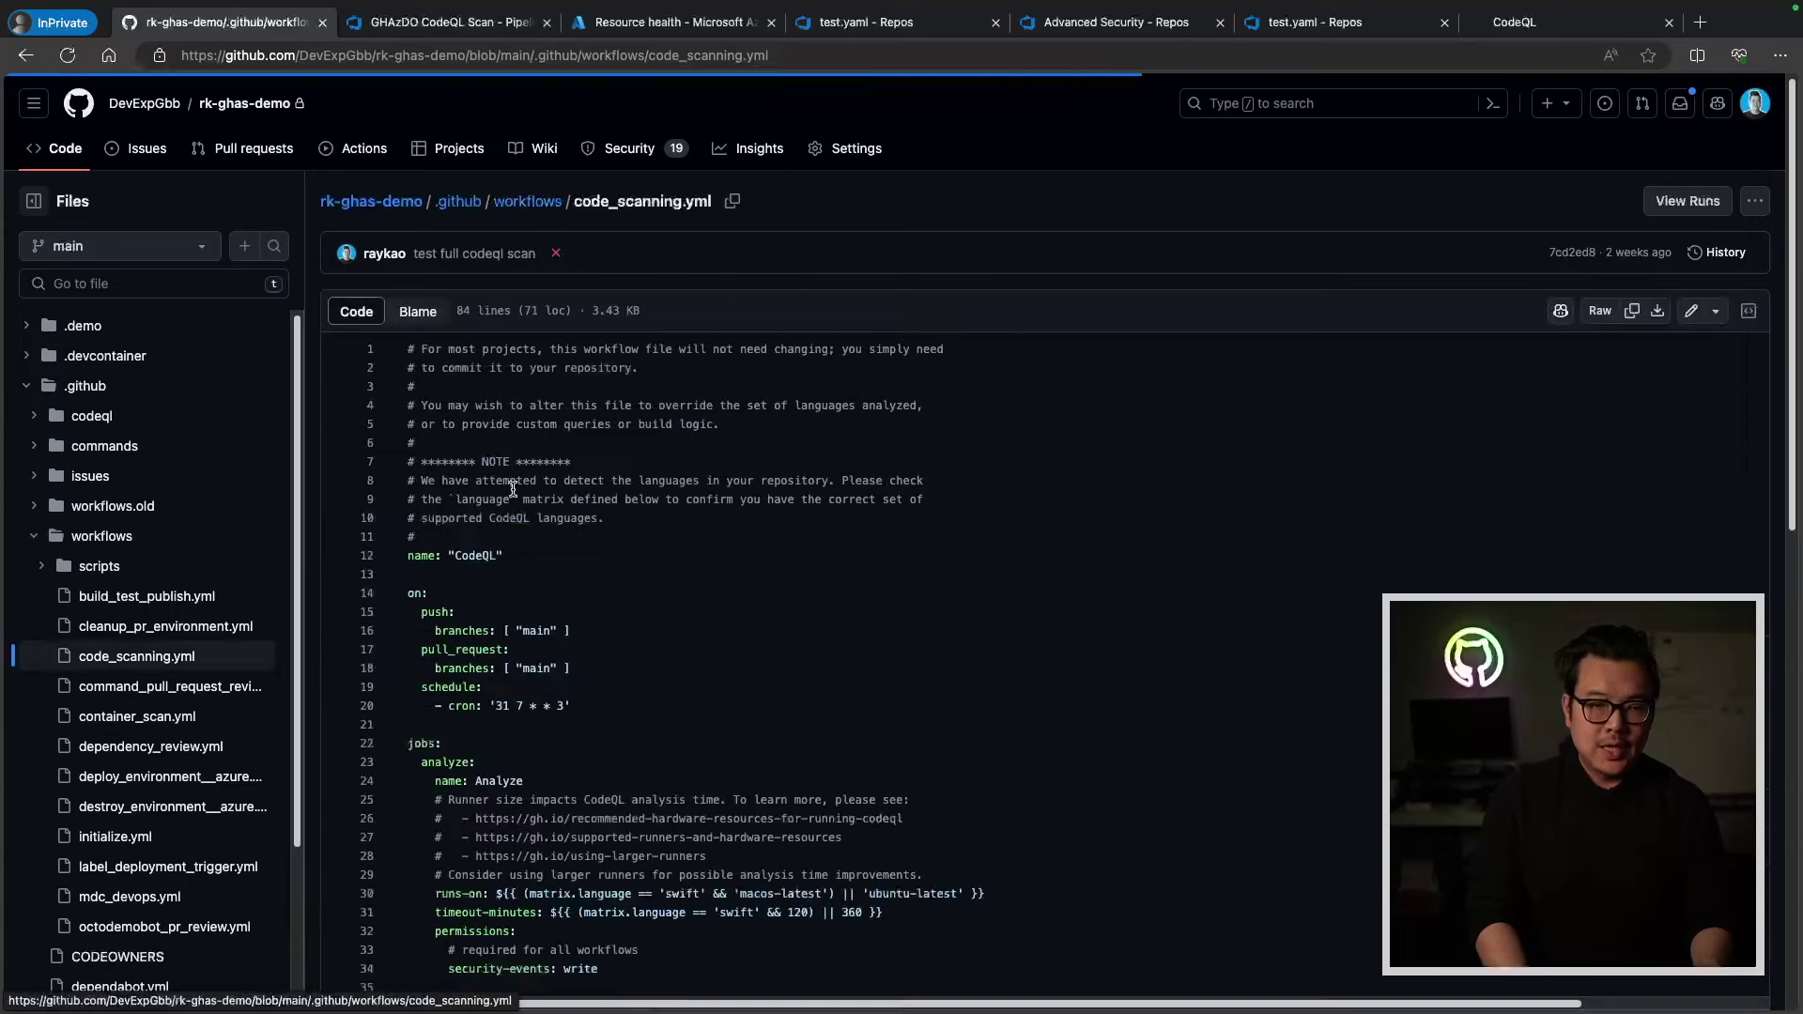
# - Examine the CodeQL workflow file, highlighting its Autobuild and Perform CodeQL Analysis steps
pyautogui.scroll(-3, 564, 577)
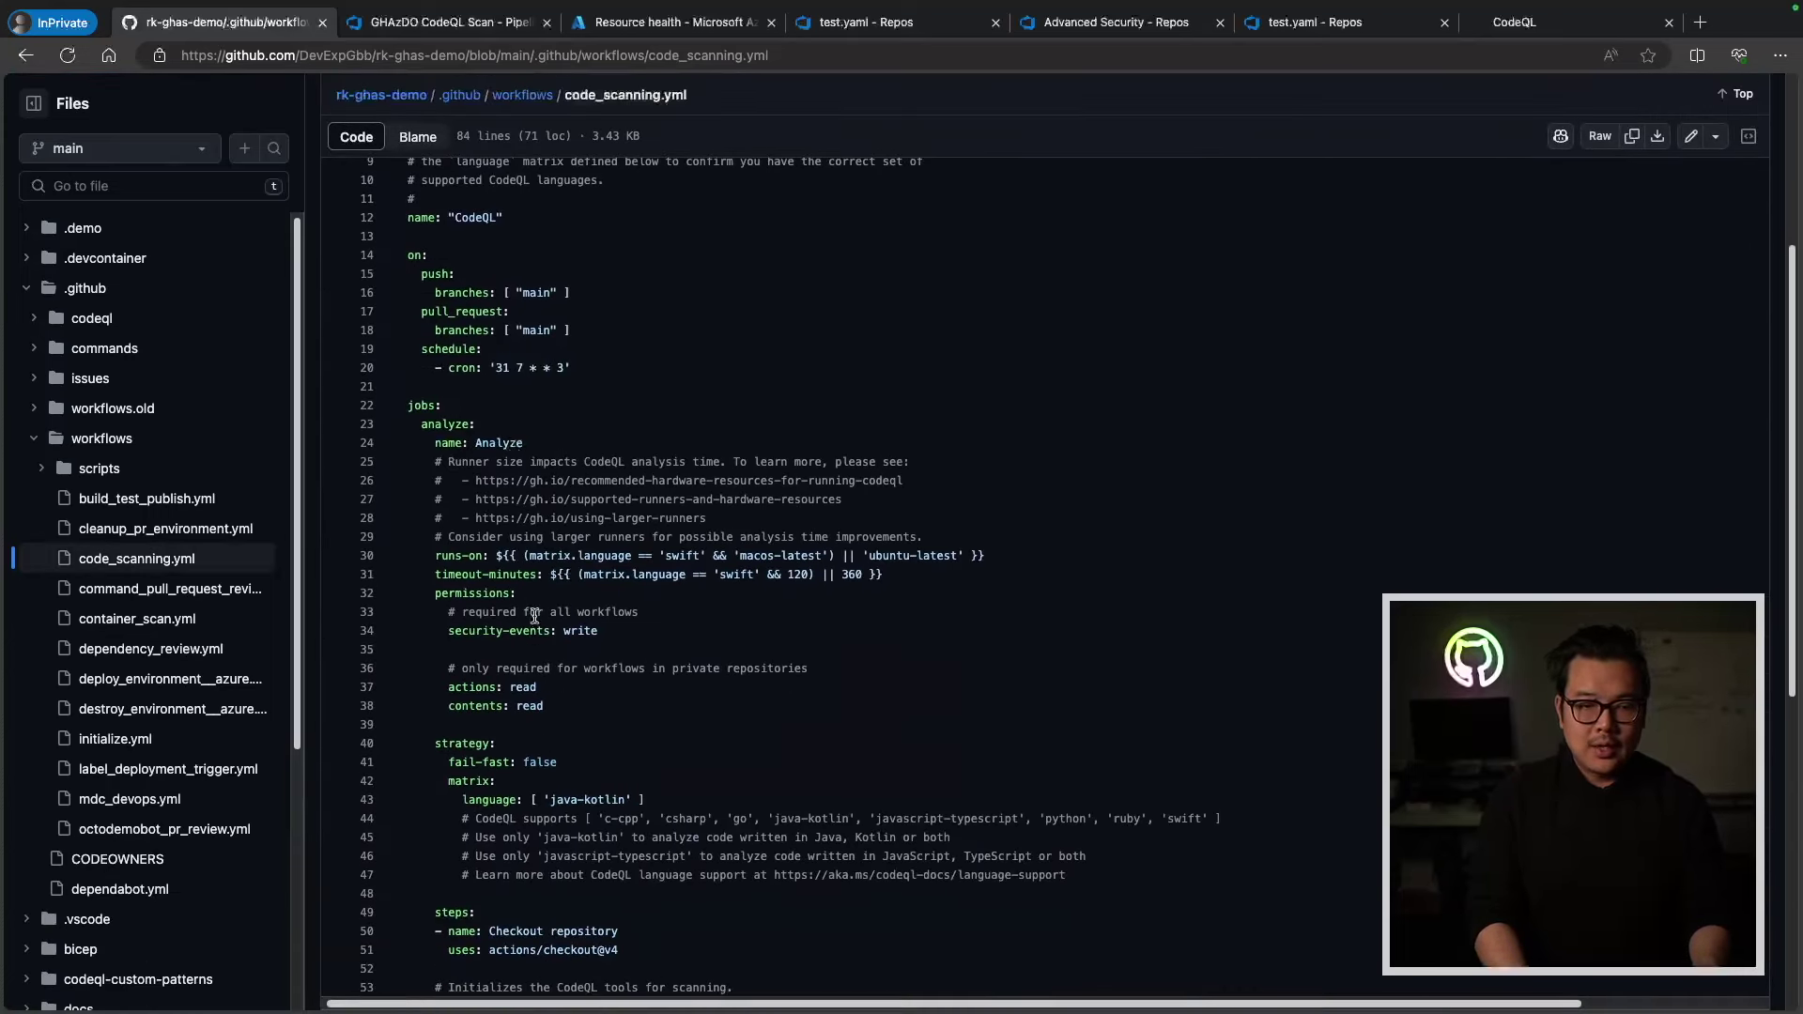
pyautogui.scroll(-4, 534, 616)
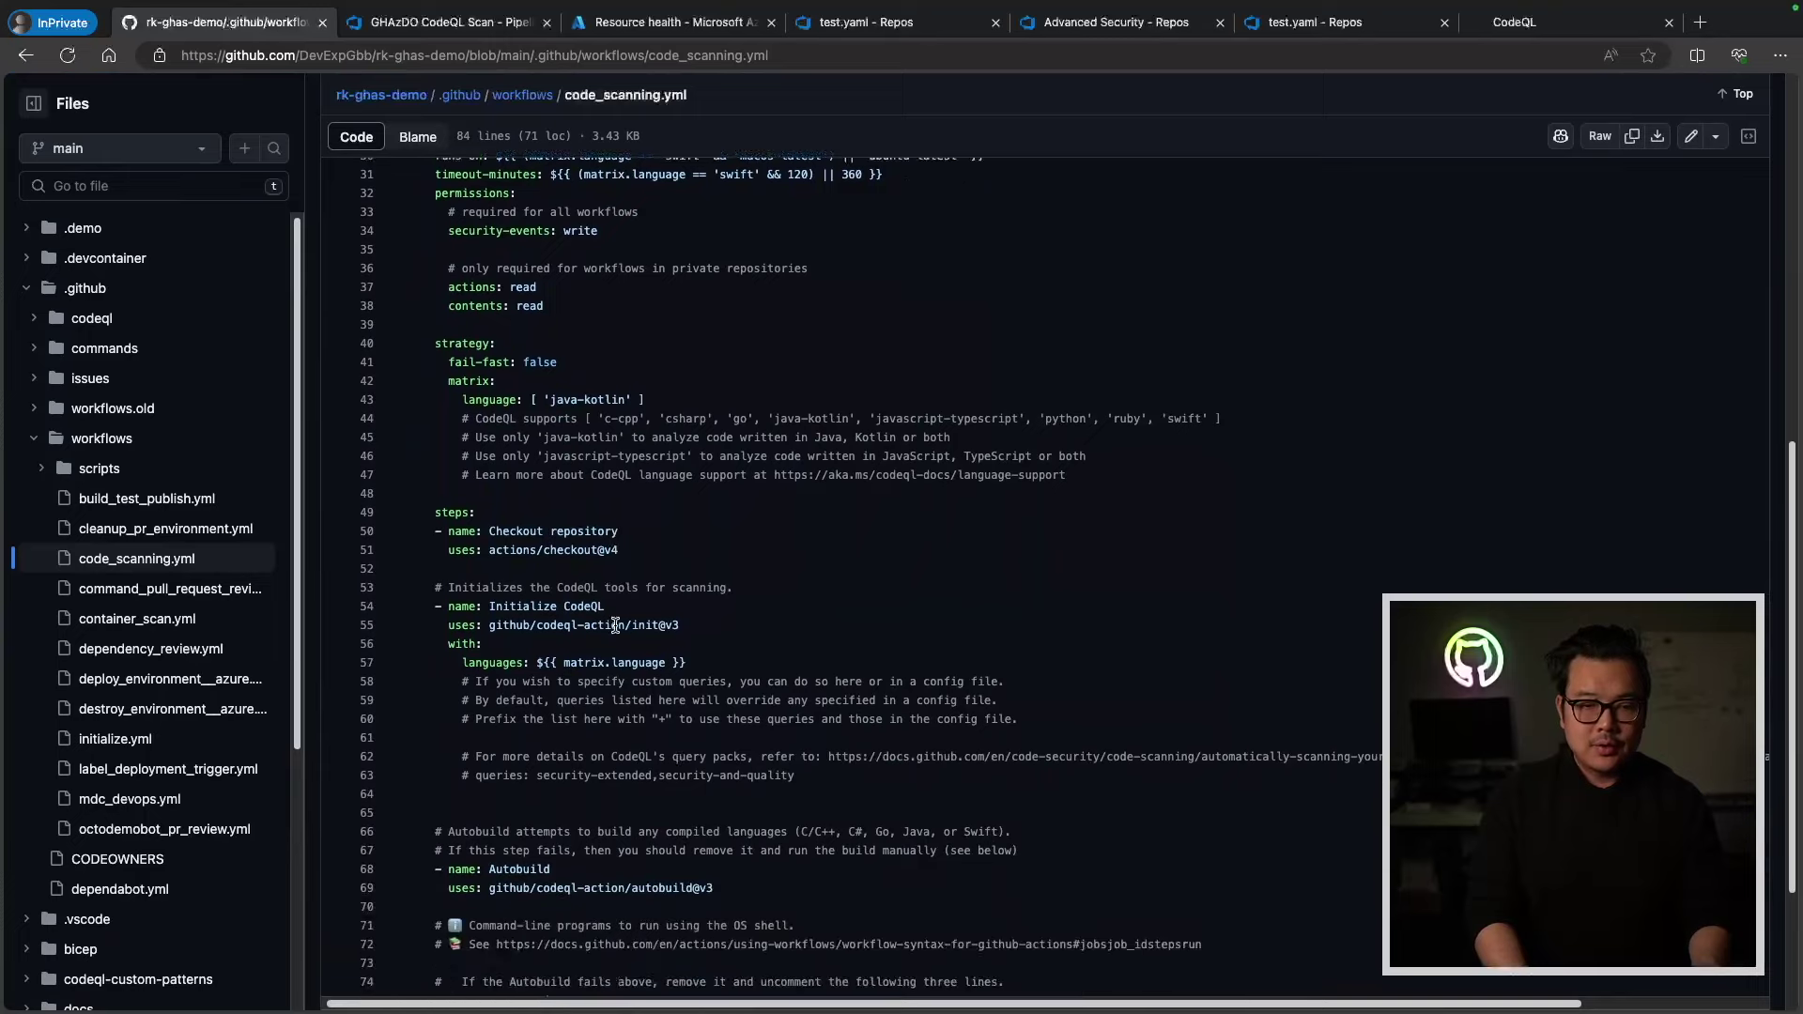
pyautogui.scroll(-1, 615, 624)
pyautogui.moveTo(471, 575); pyautogui.dragTo(761, 648)
pyautogui.scroll(-3, 451, 620)
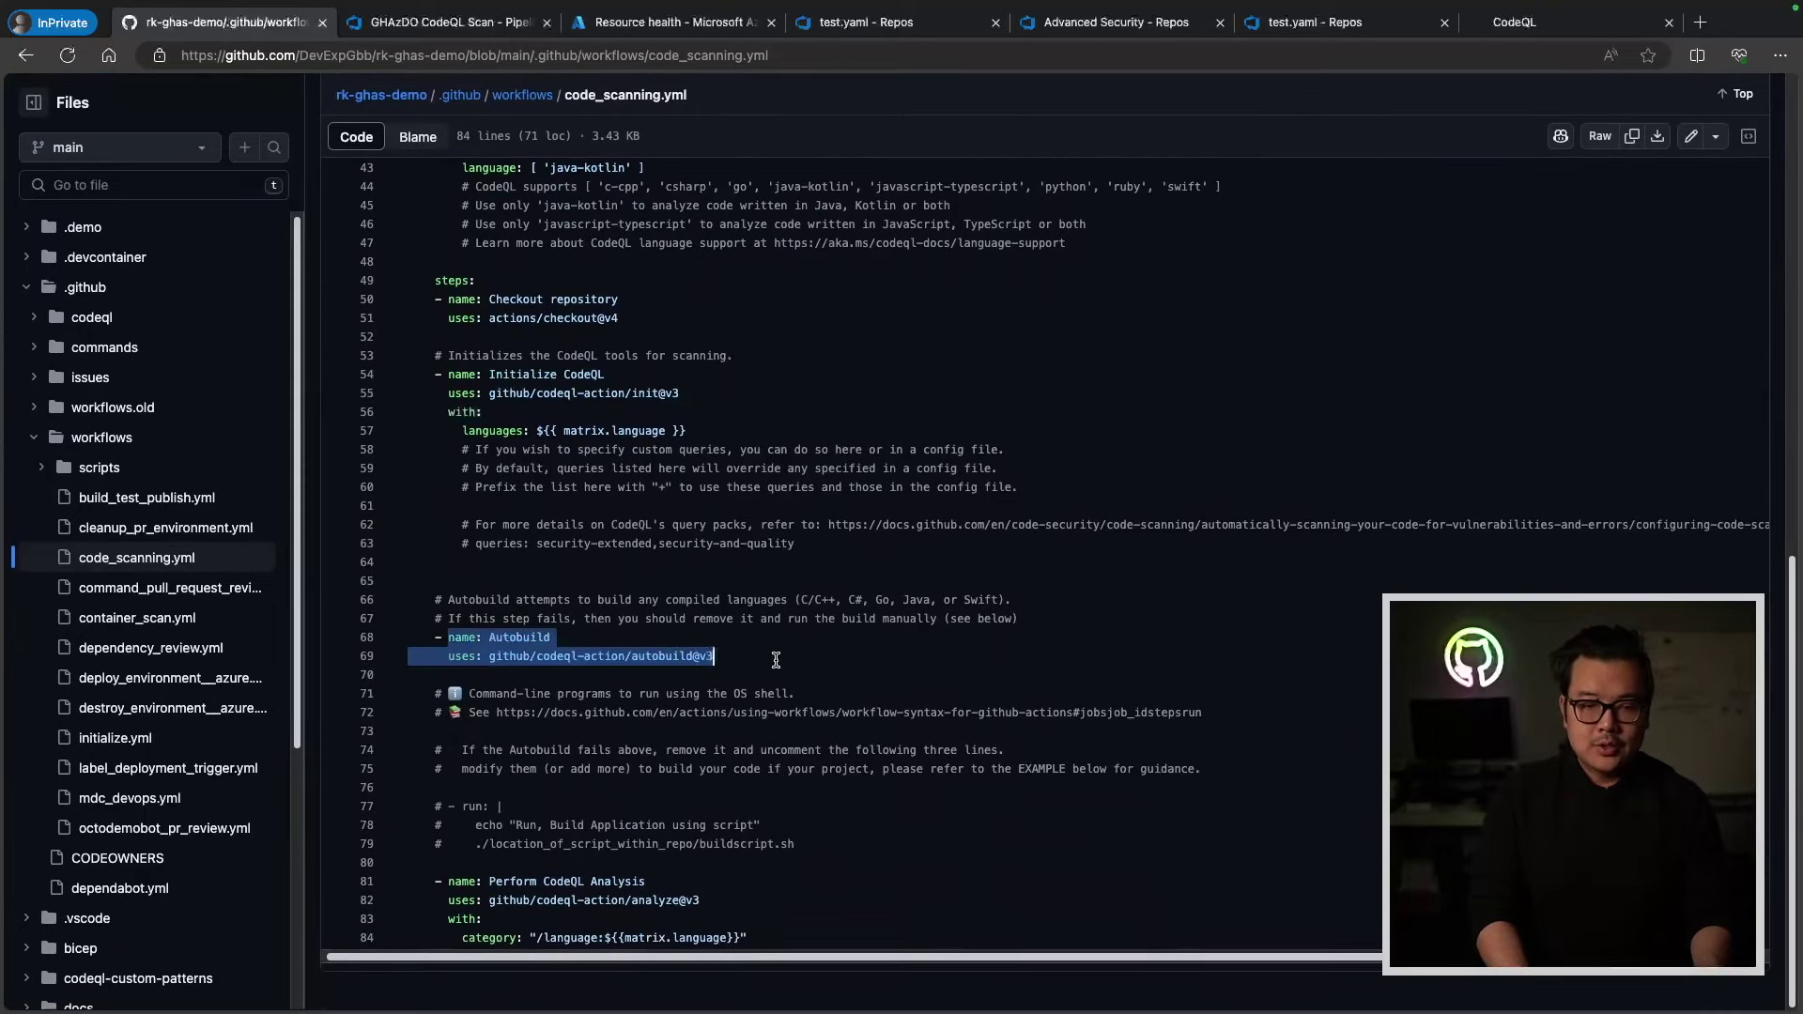
pyautogui.moveTo(430, 881); pyautogui.dragTo(768, 931)
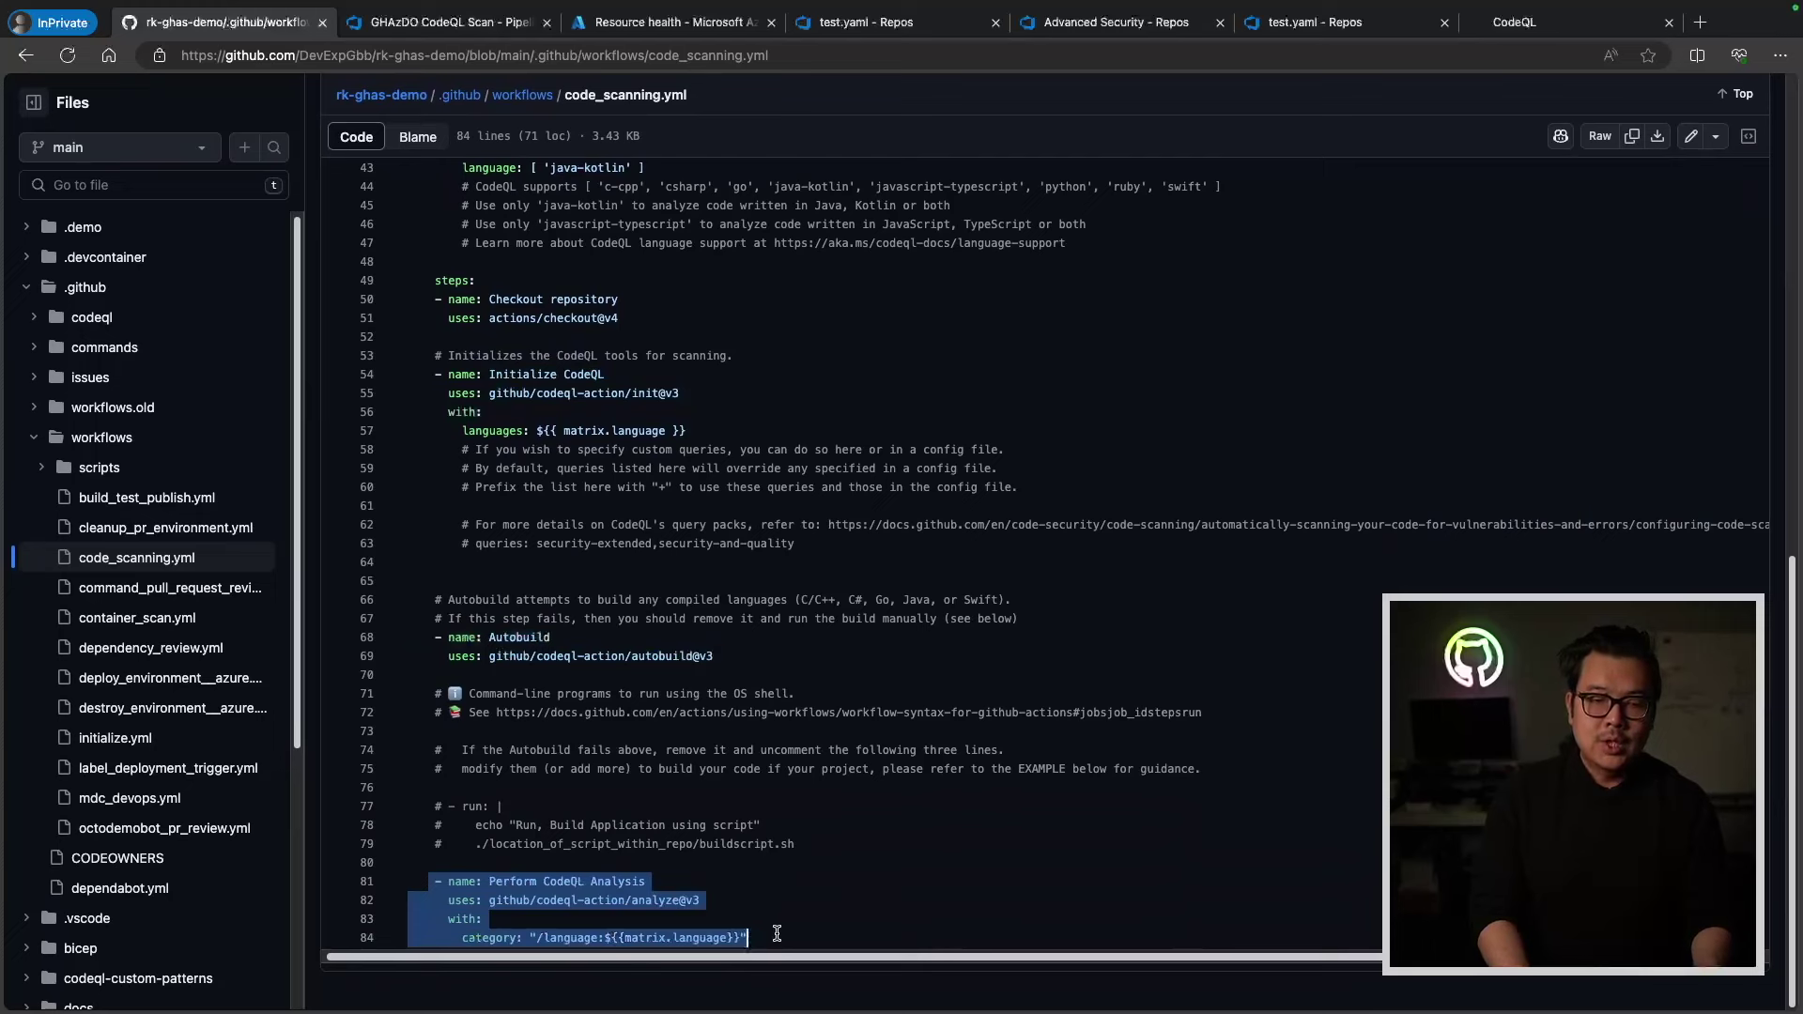
pyautogui.click(927, 798)
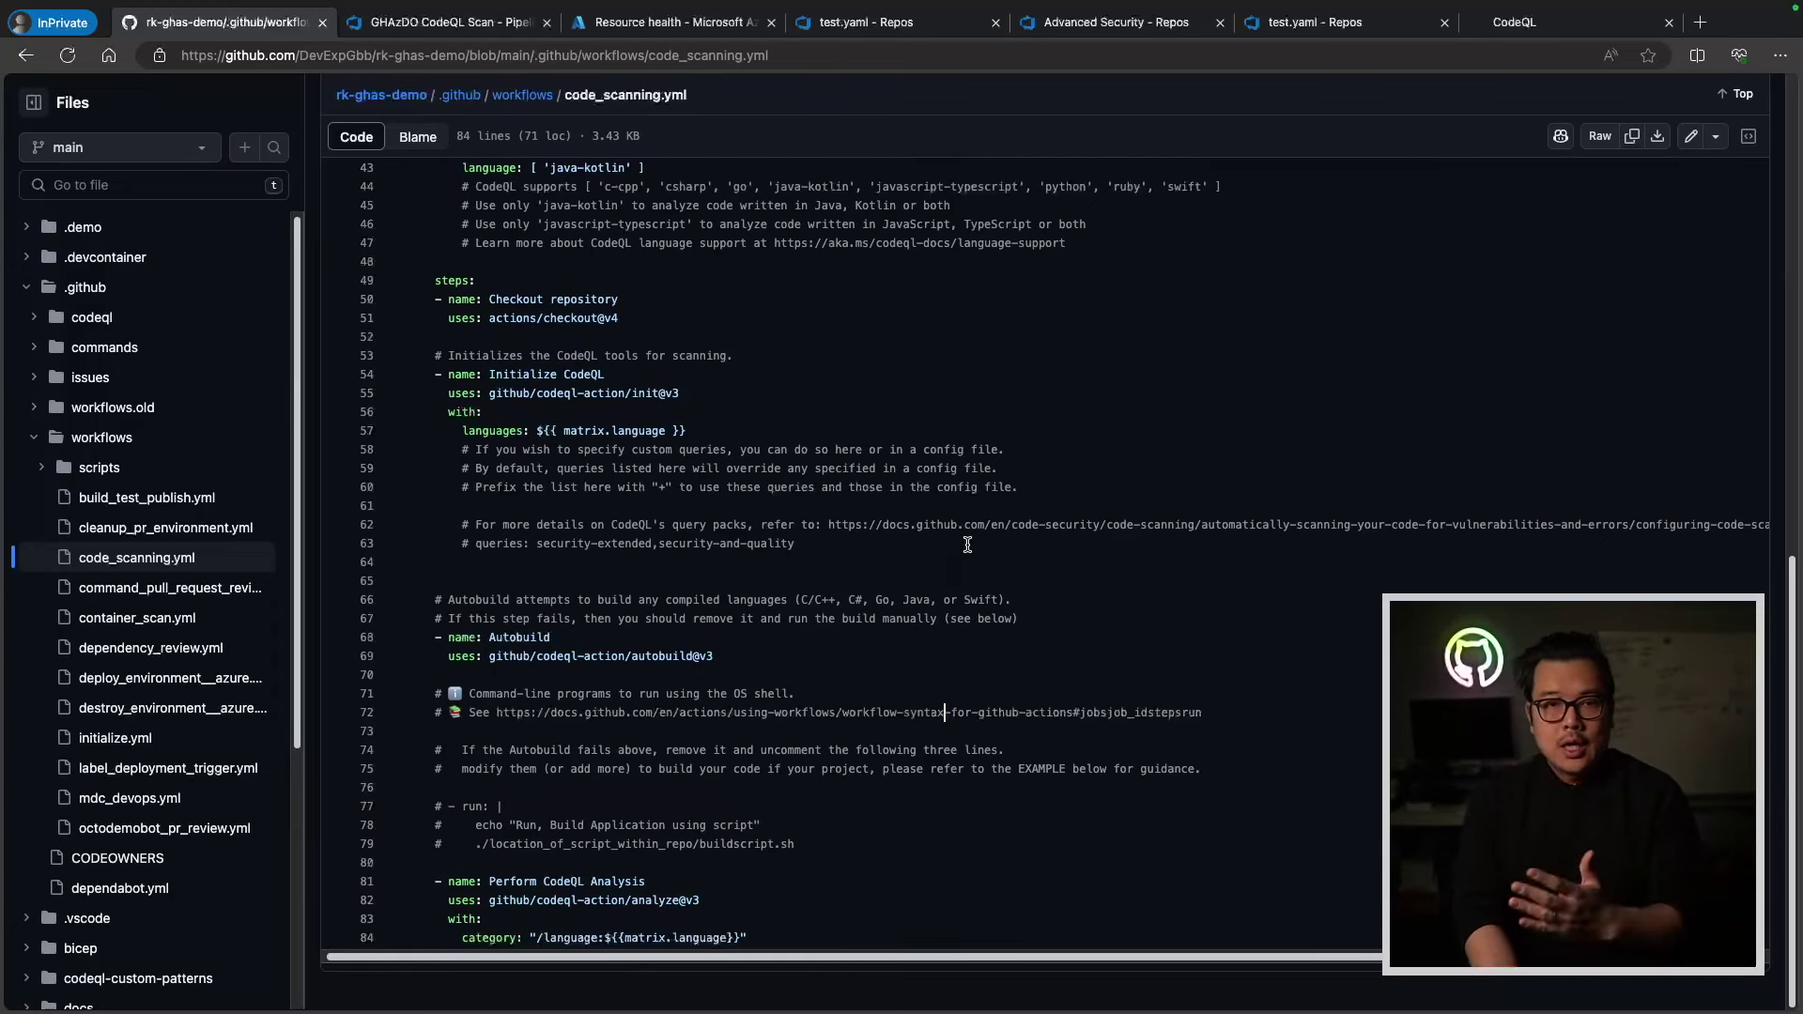
# - Return to Azure DevOps and open the ghazdo-demo repository's settings to view the Advanced Security and secret push blocking options
pyautogui.click(451, 26)
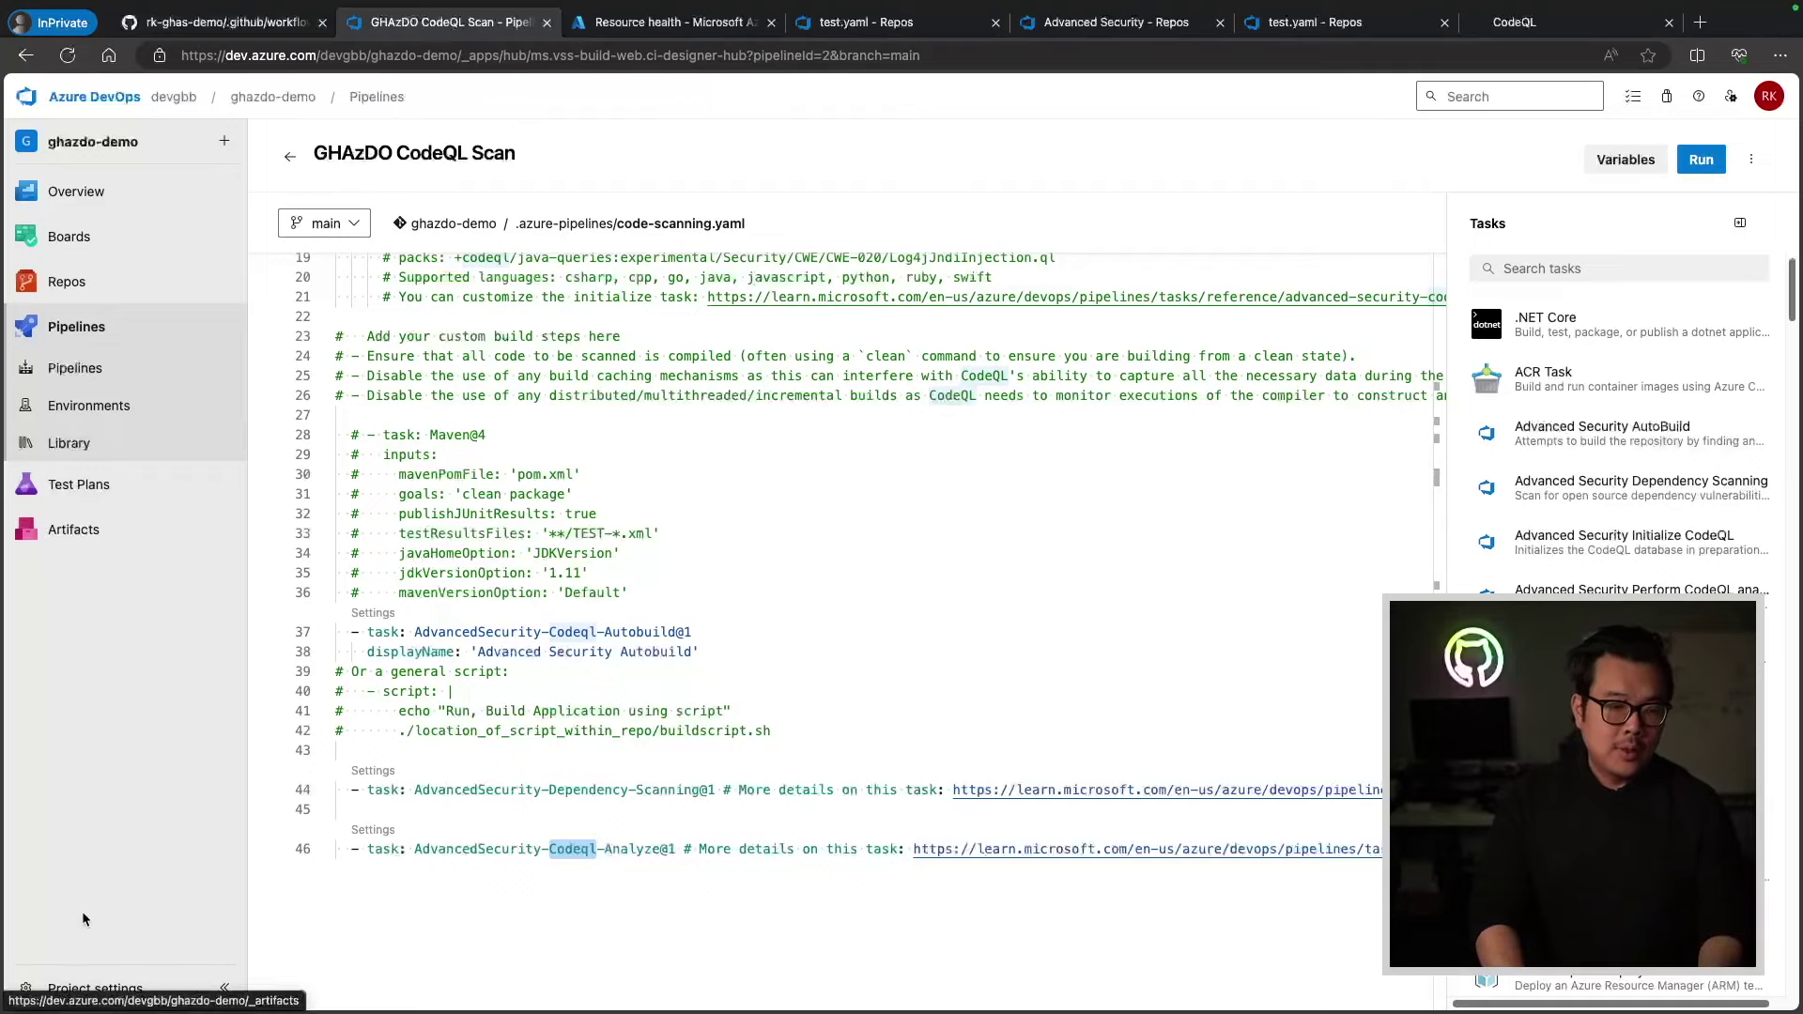
pyautogui.click(84, 986)
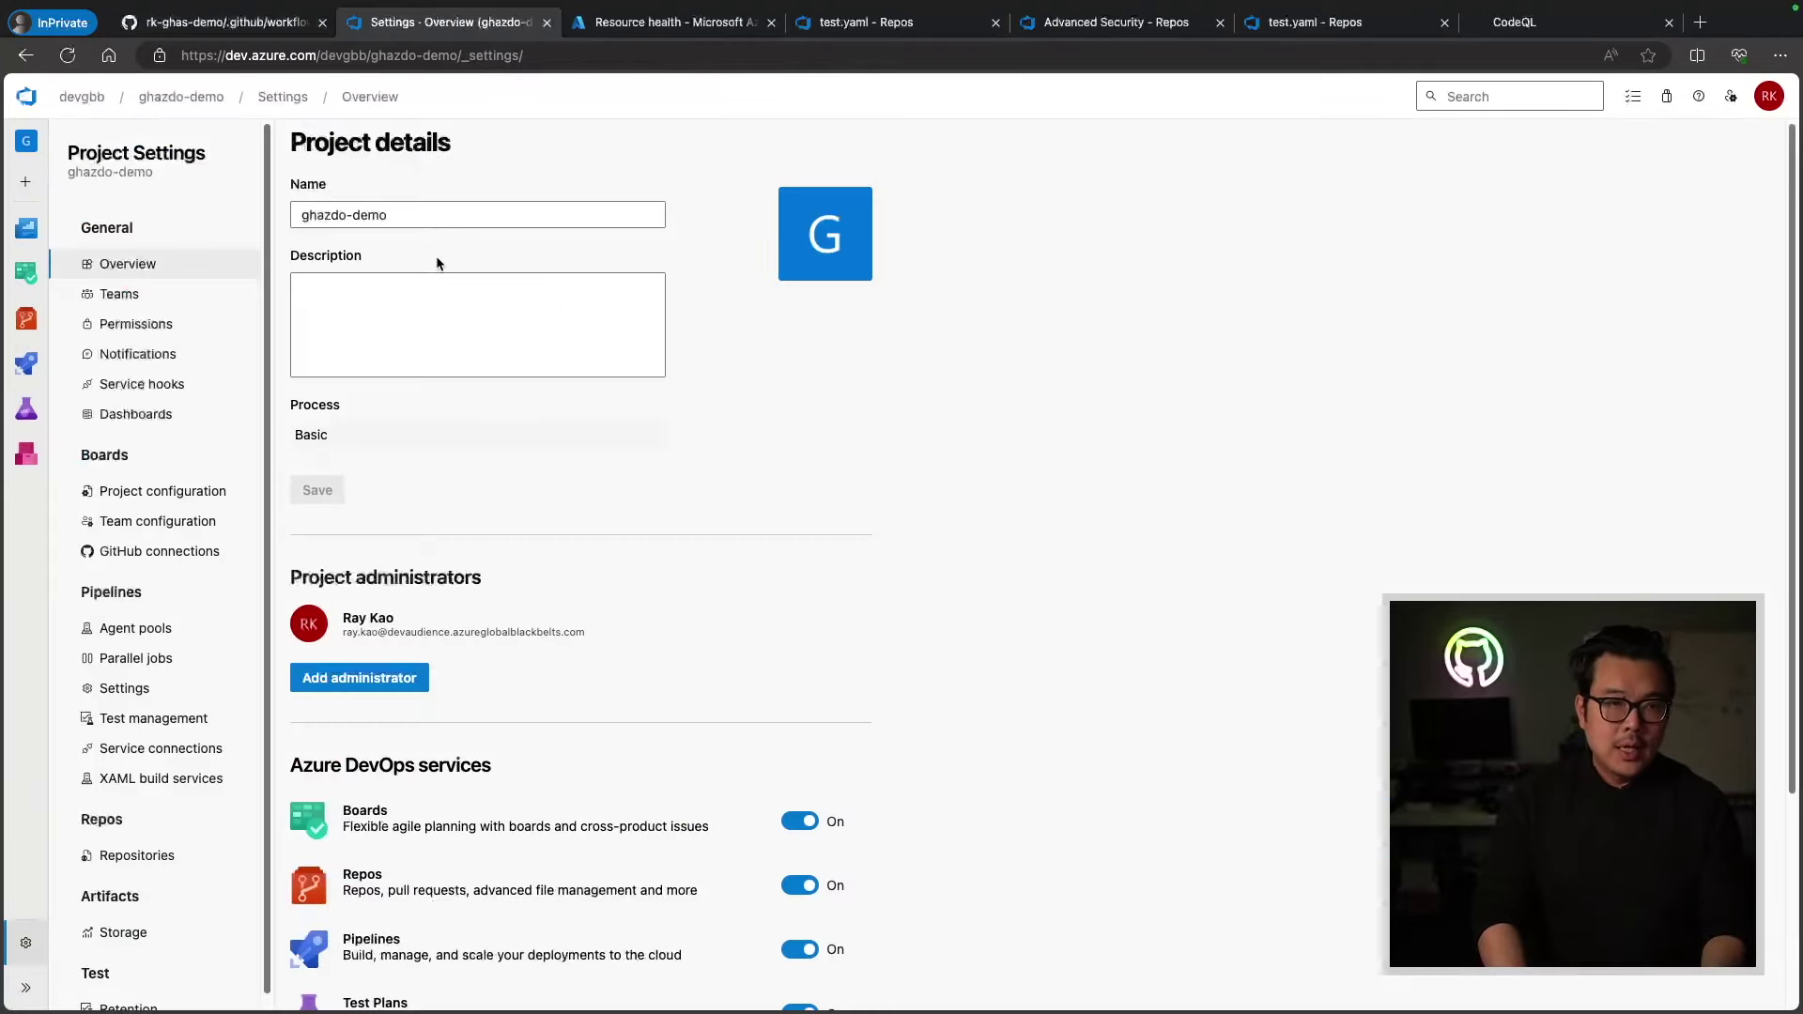
pyautogui.click(137, 856)
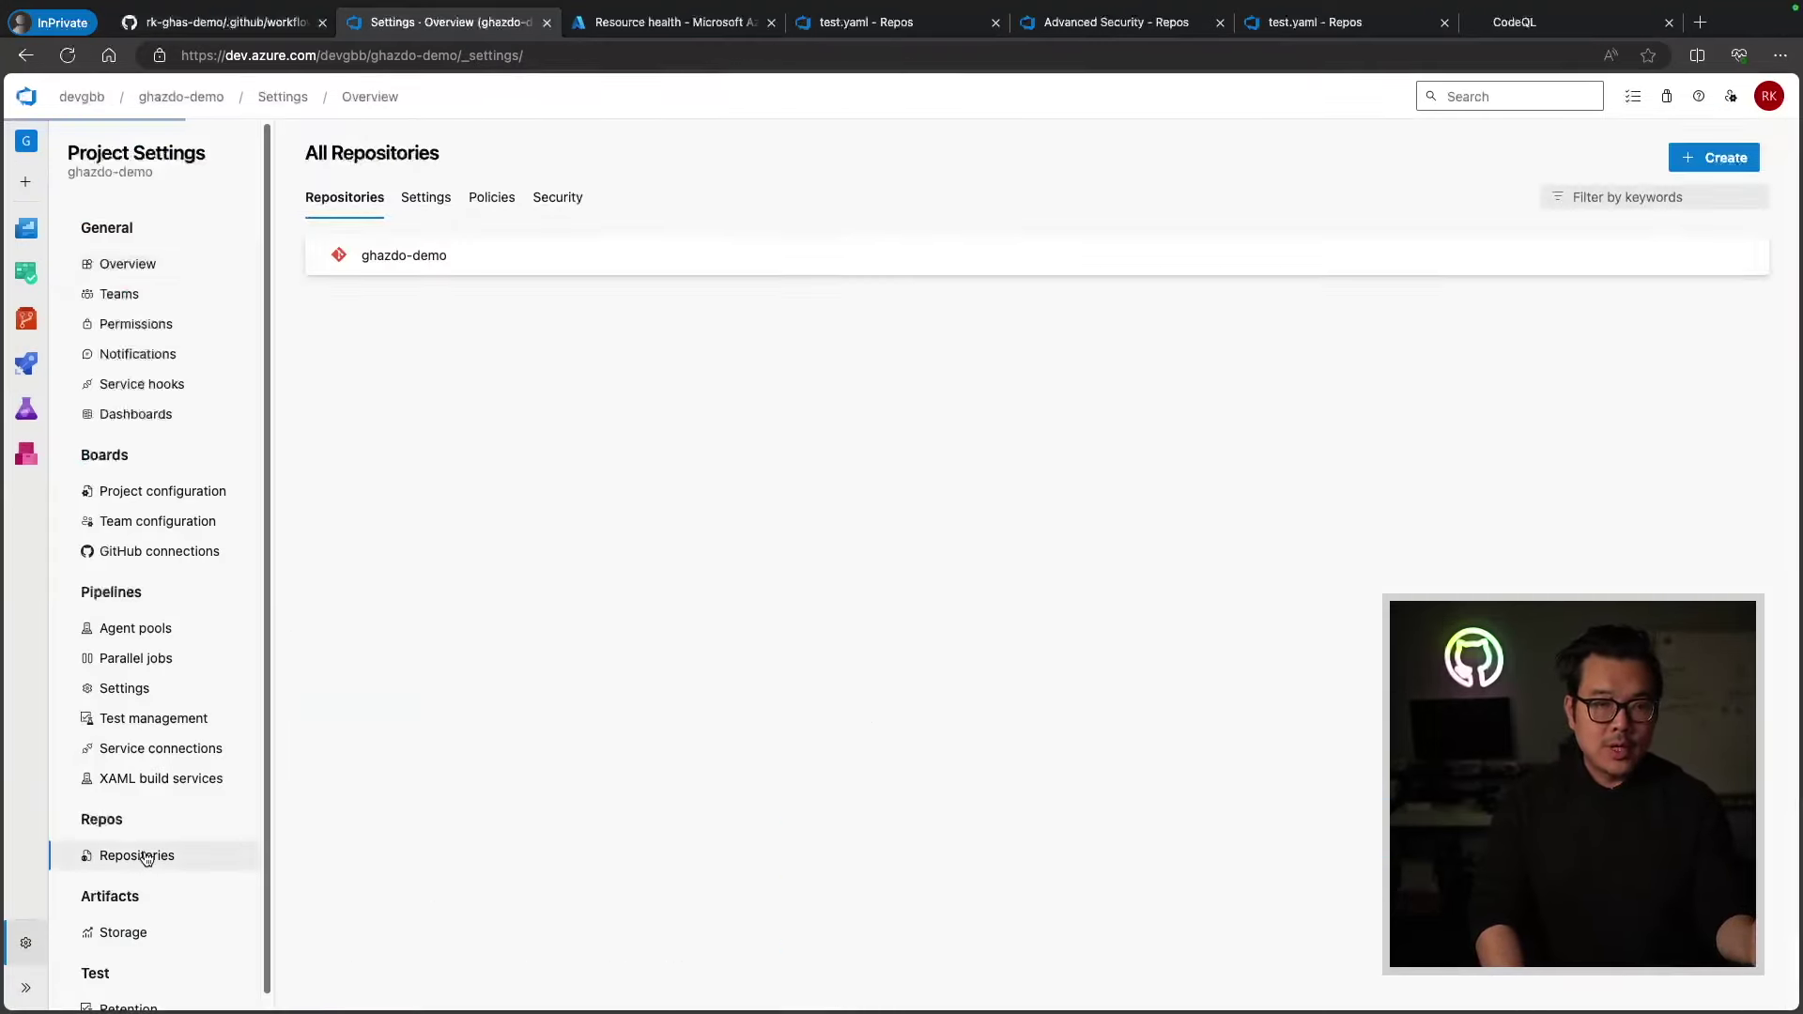
pyautogui.click(421, 262)
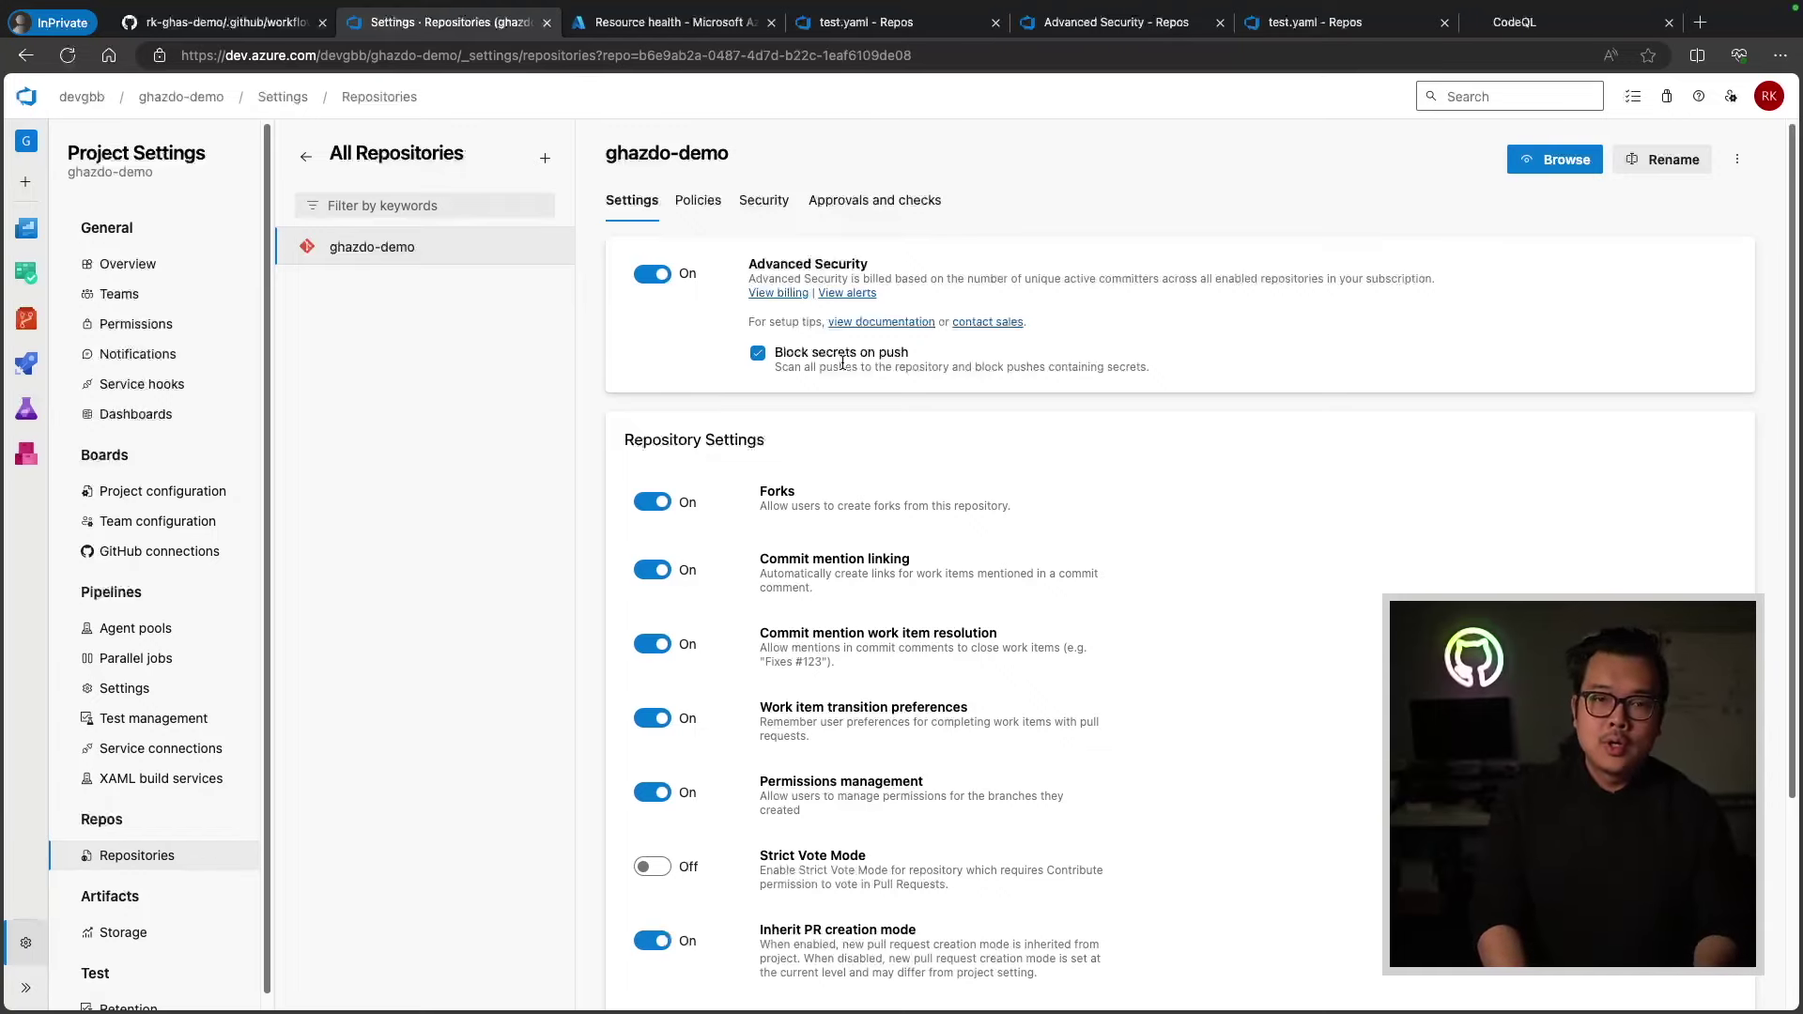
# - Switch to the ghazdo-demo project in Visual Studio Code and list the Git branches with git branch
pyautogui.hotkey('ctrl', 'Right')
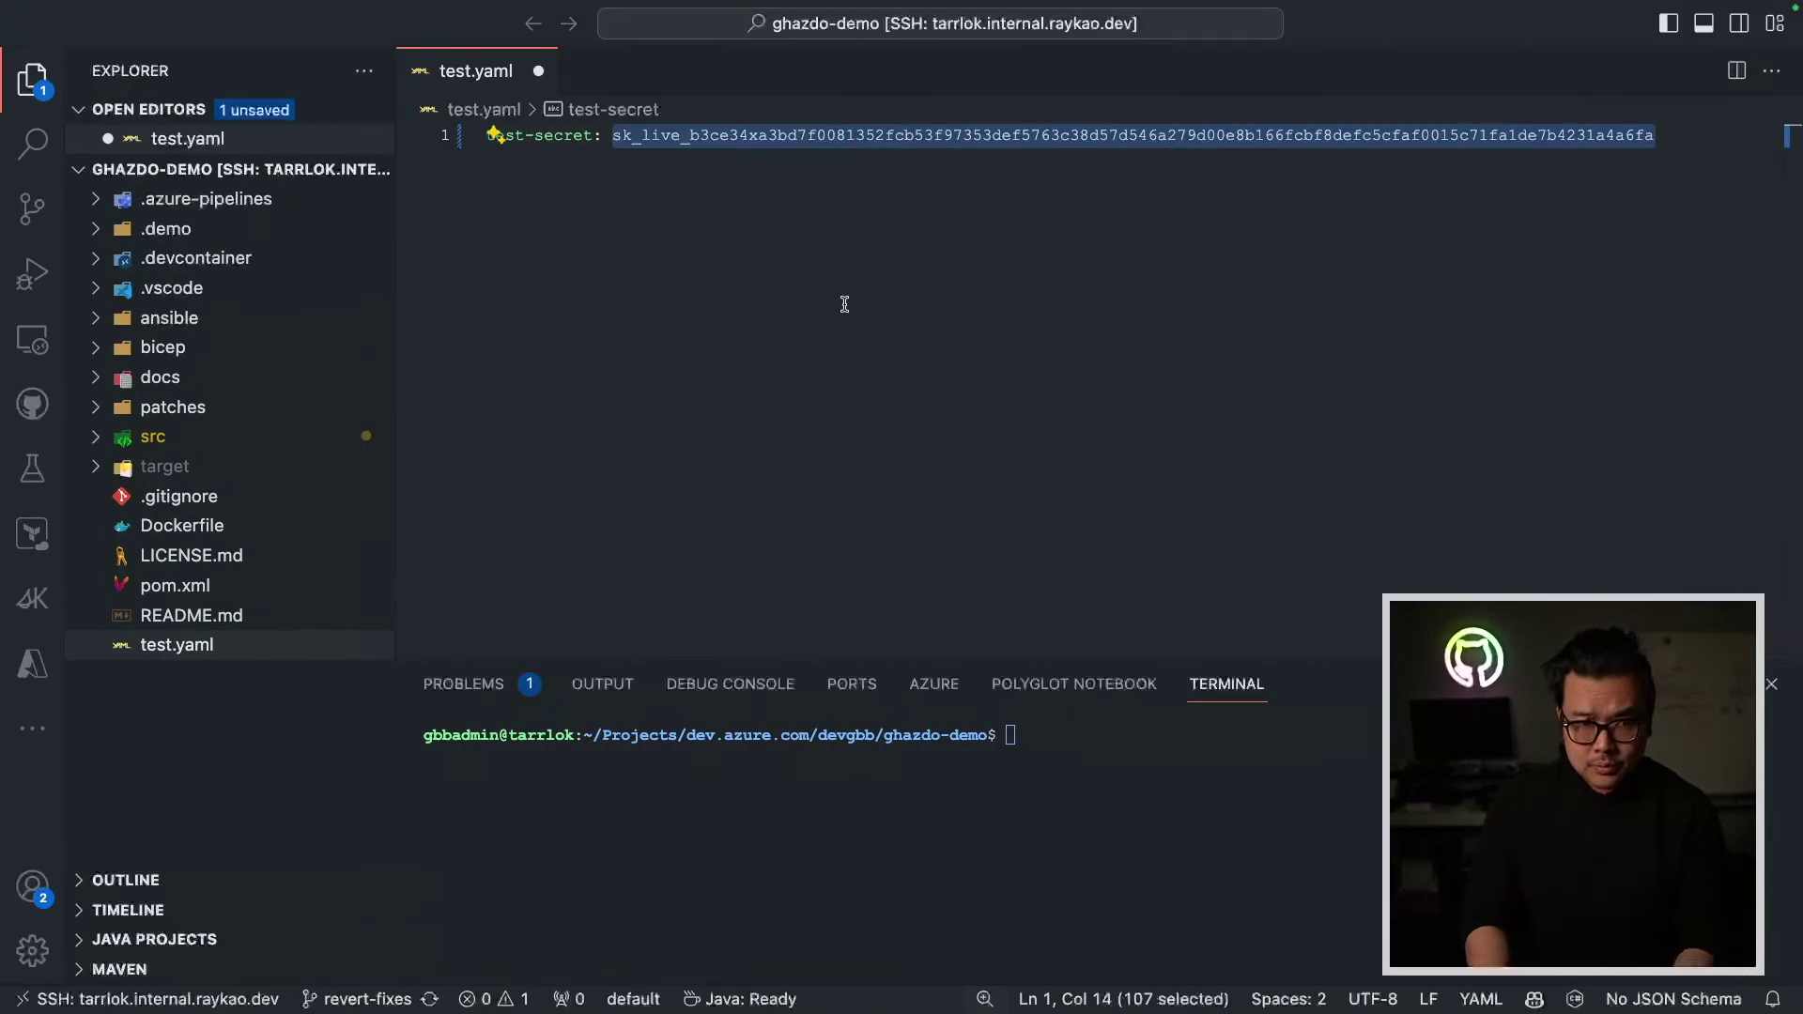
pyautogui.click(945, 815)
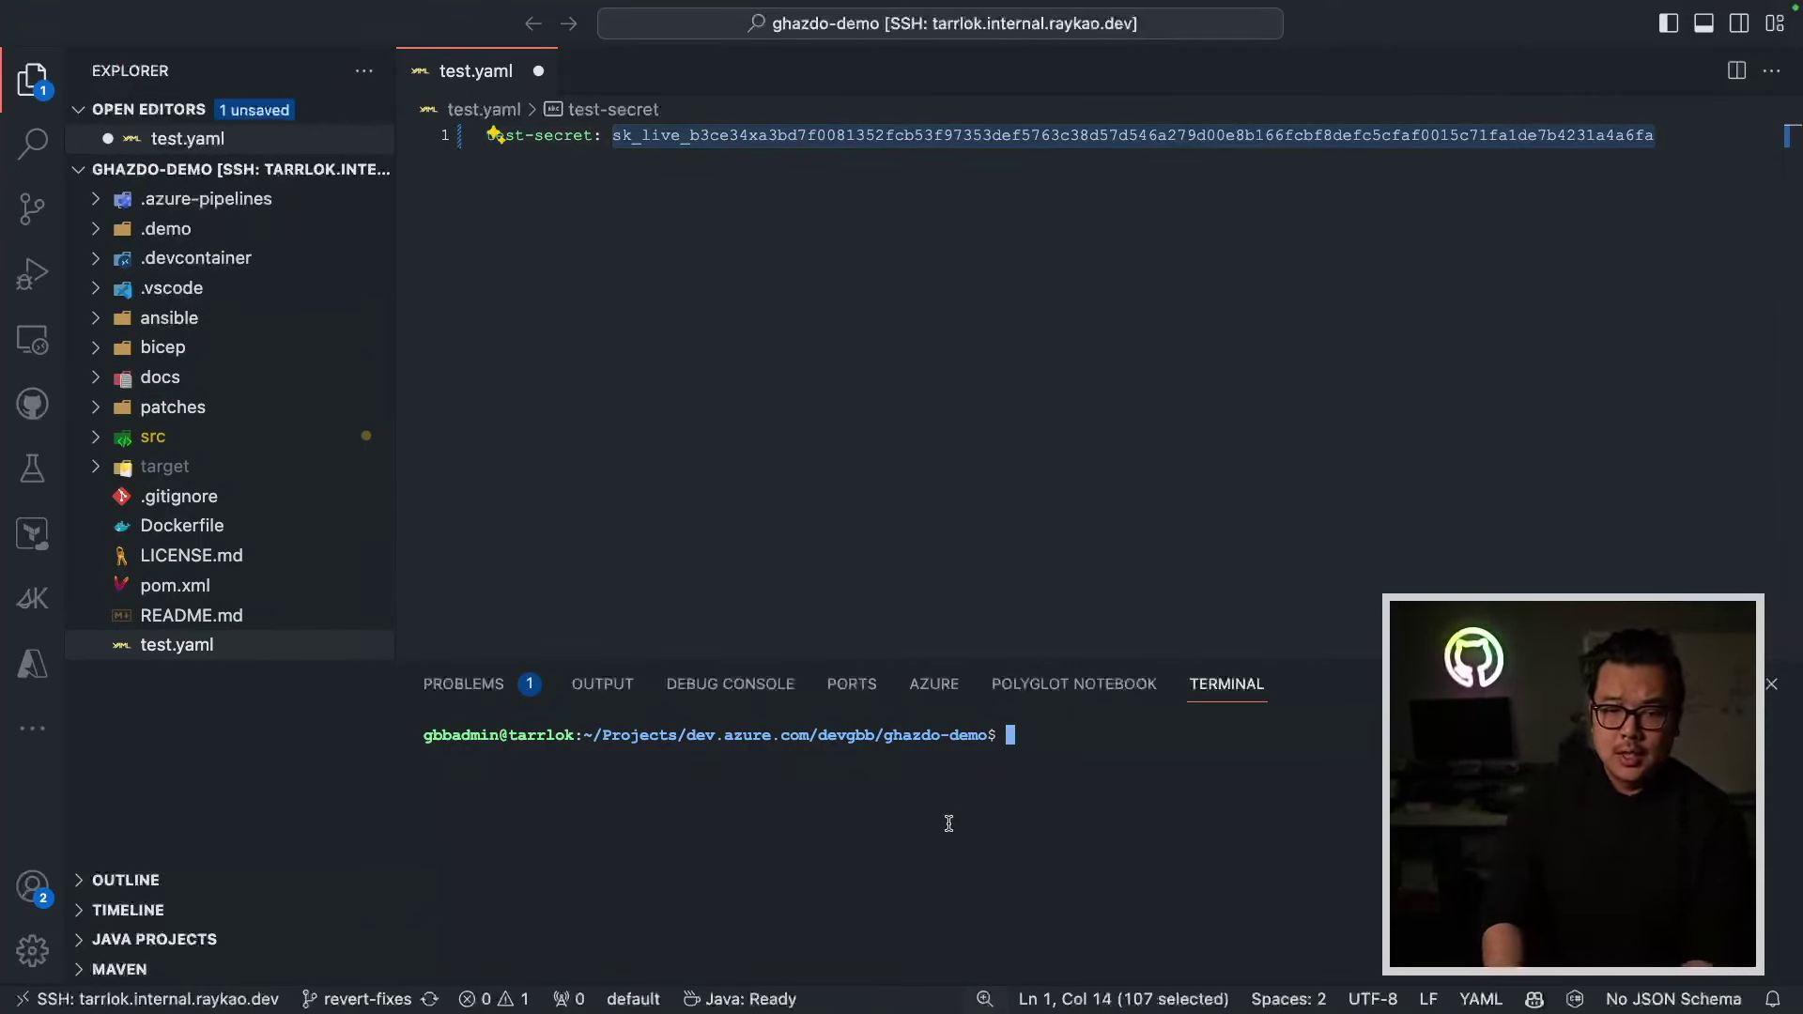
pyautogui.write('git branc')
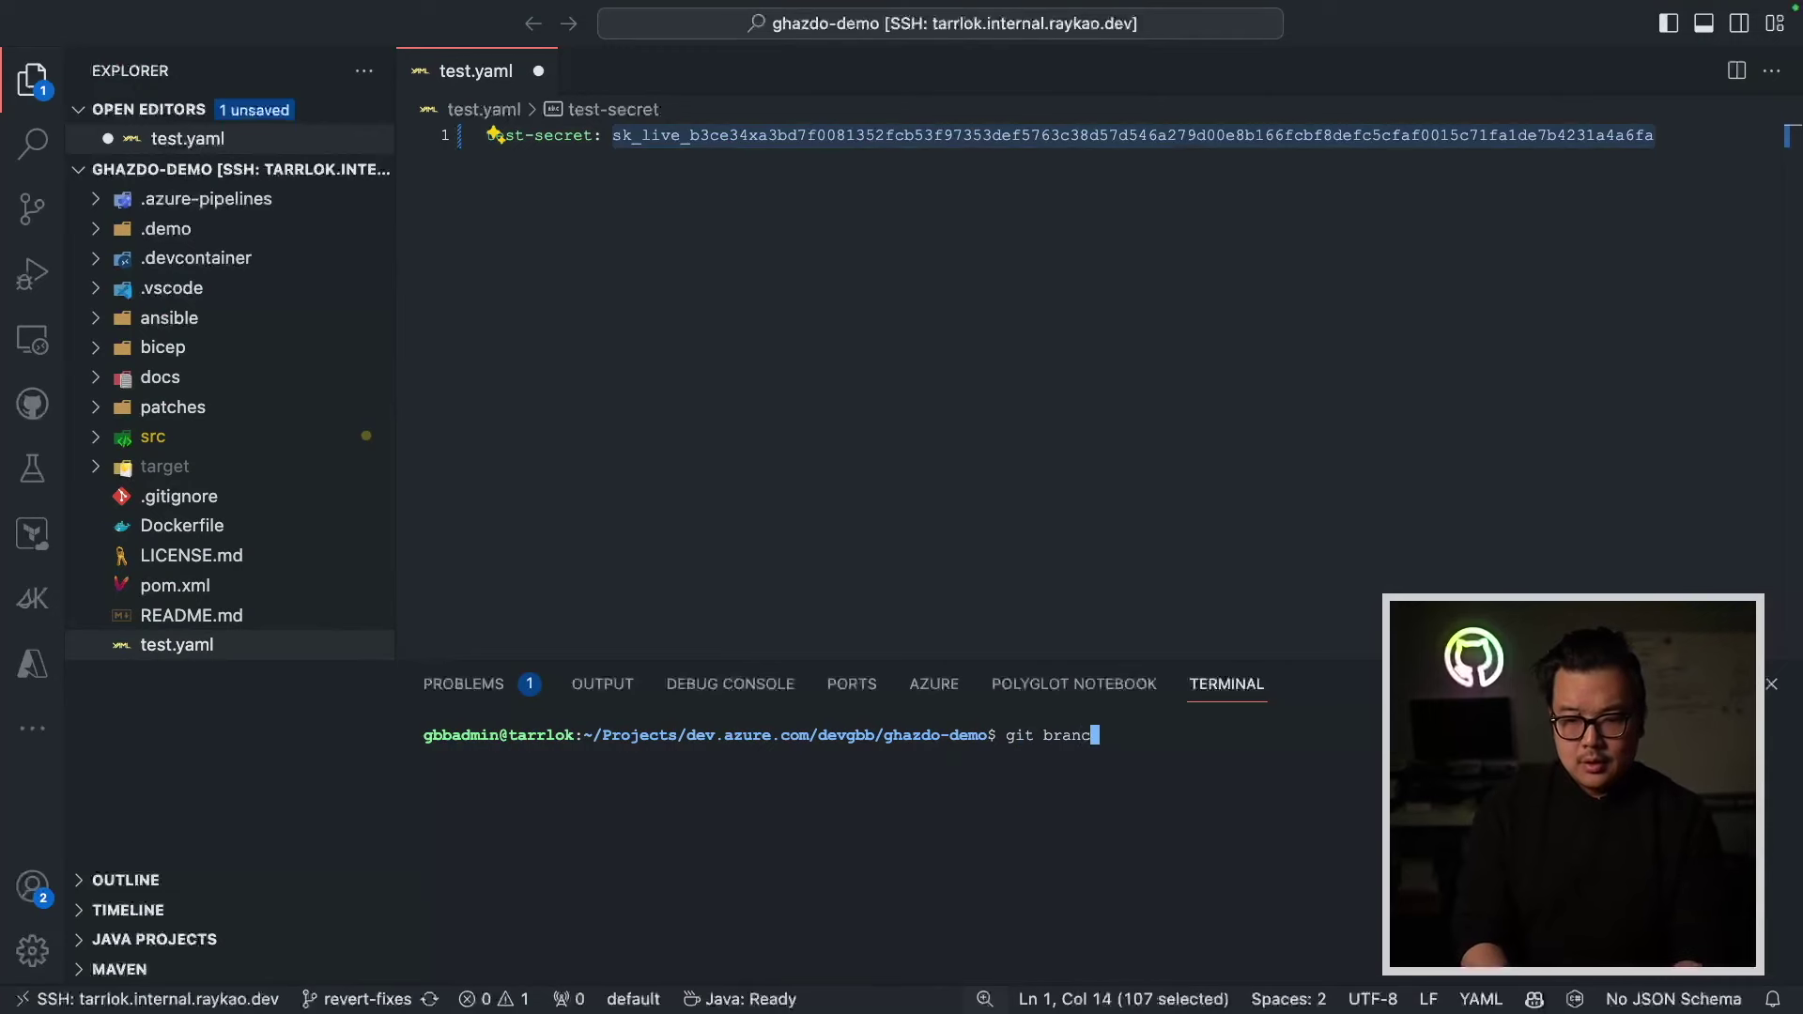
pyautogui.write('h')
pyautogui.press('Return')
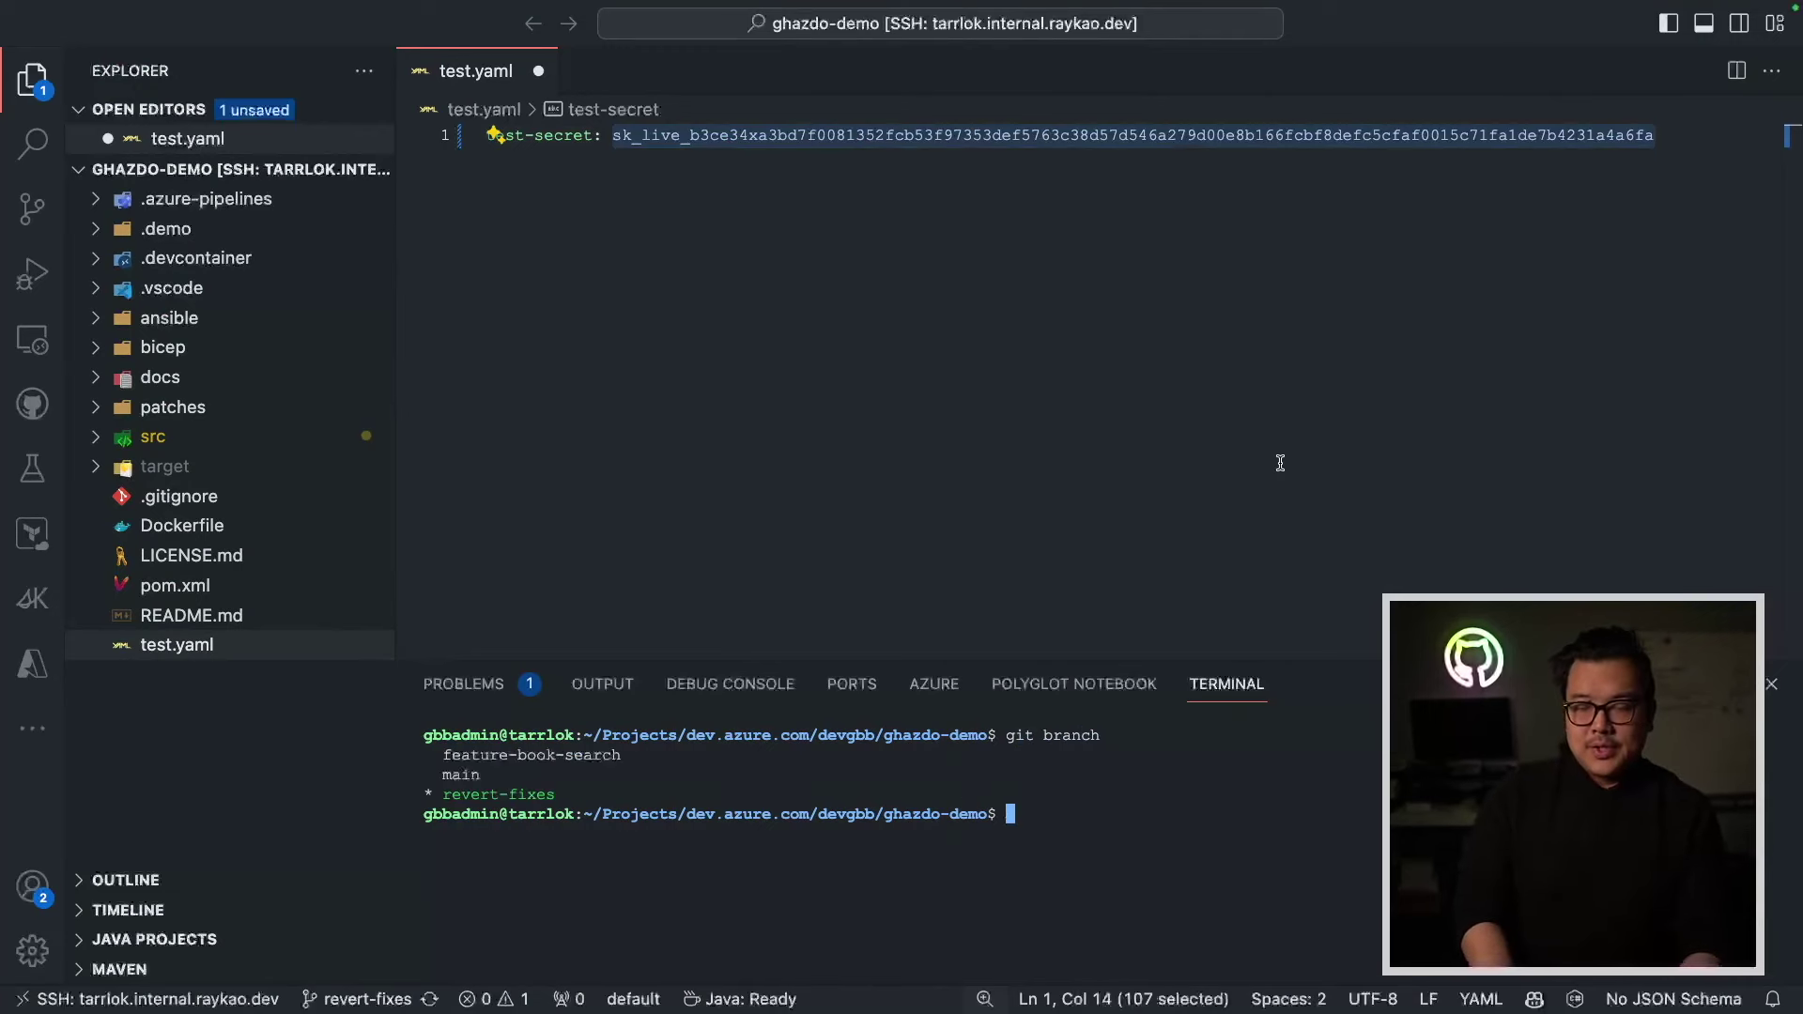
# - Replace the last character of the test-secret API key in test.yaml and save the file
pyautogui.click(1510, 286)
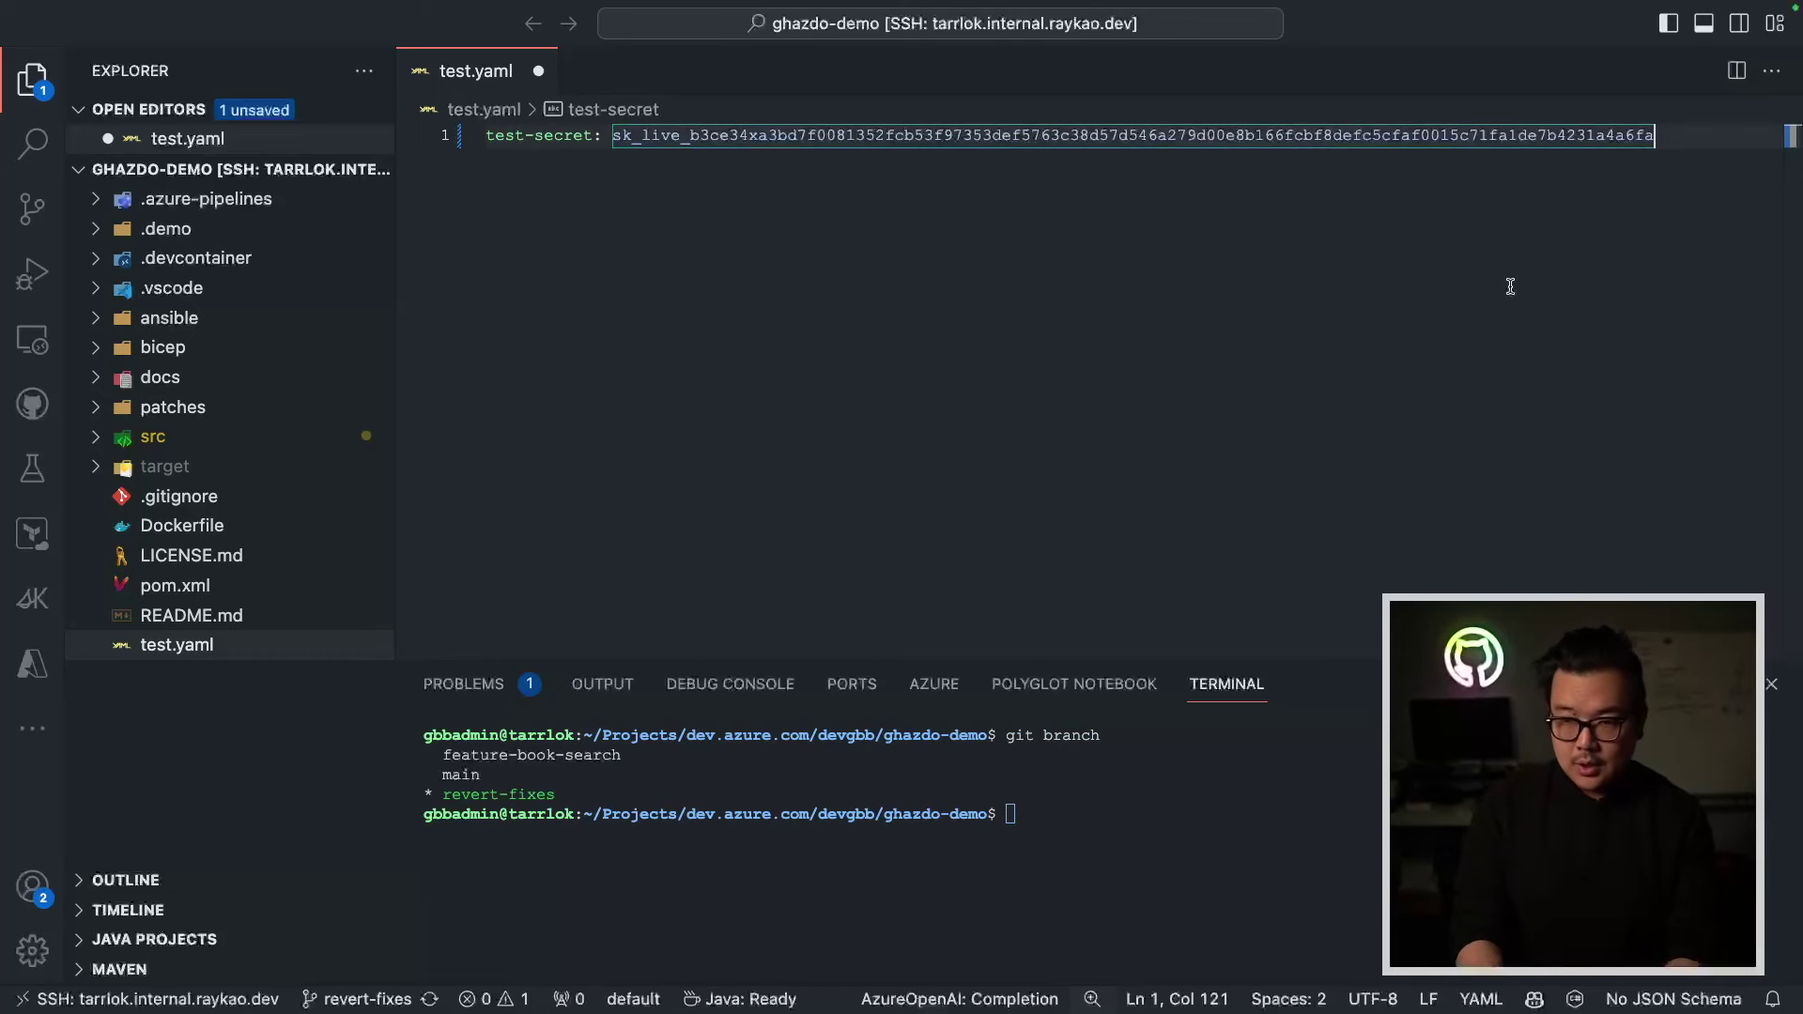
pyautogui.press('BackSpace')
pyautogui.write('x')
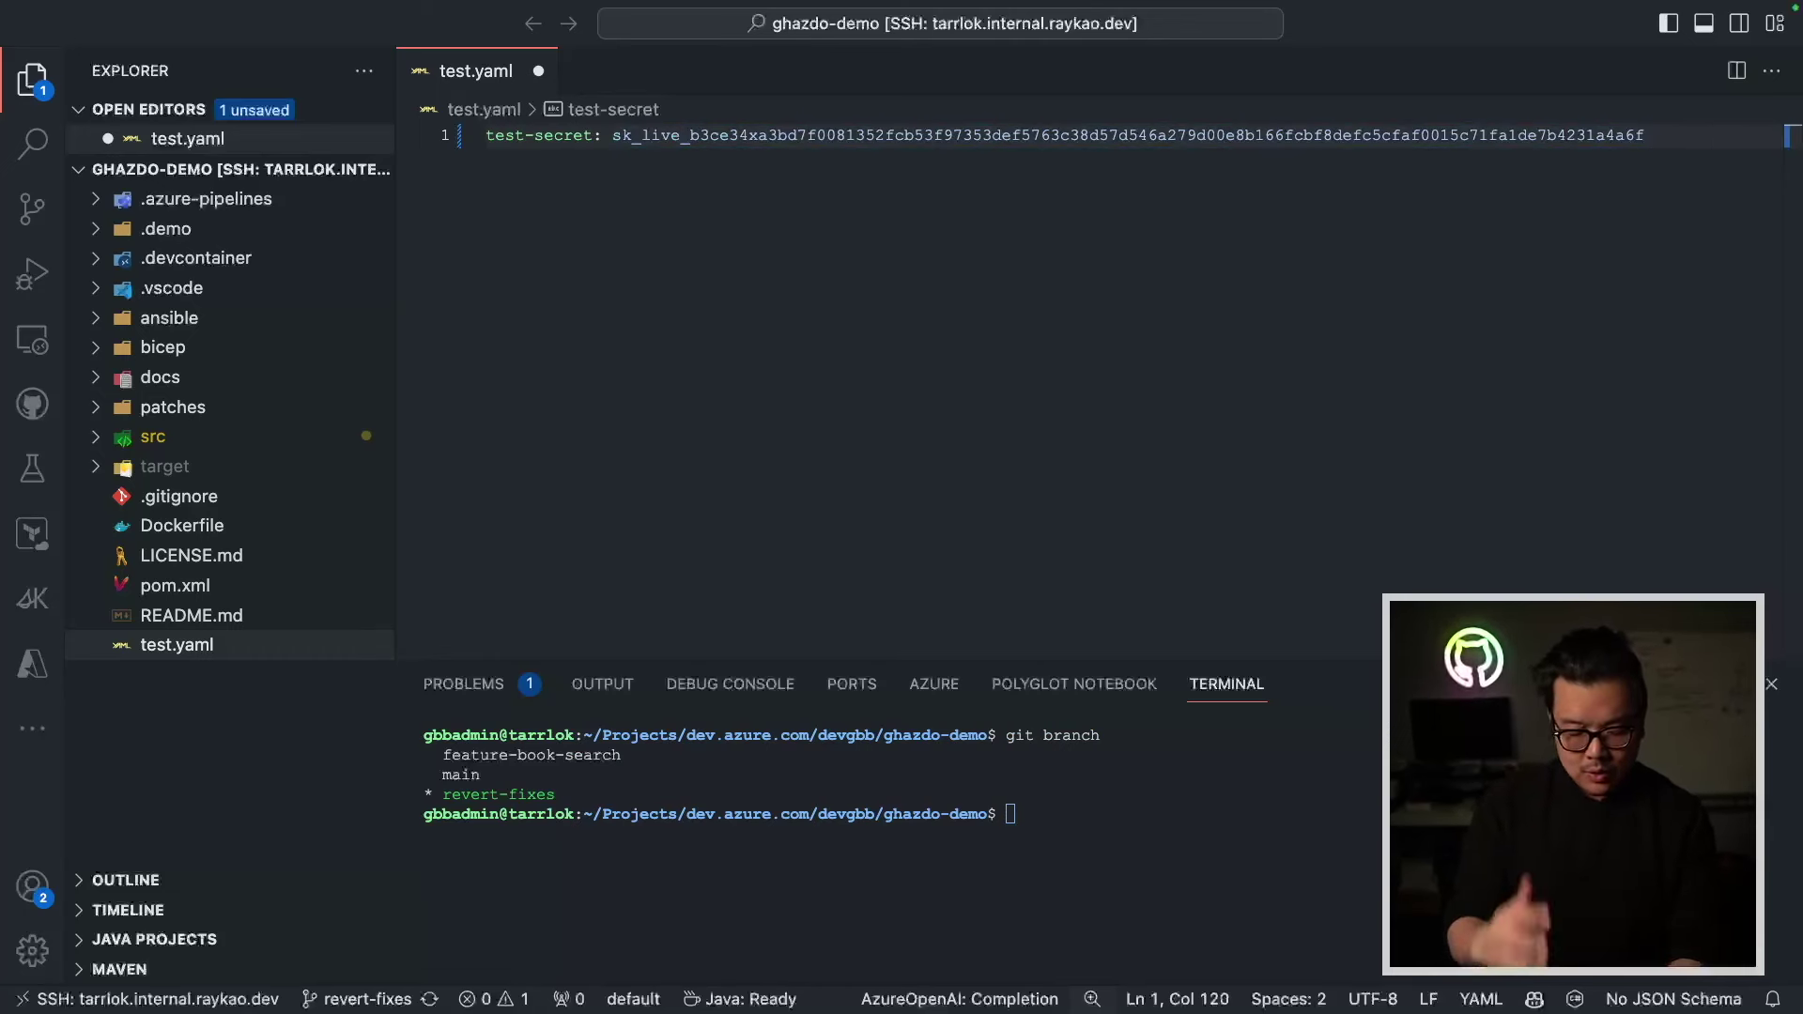
pyautogui.press('super+s')
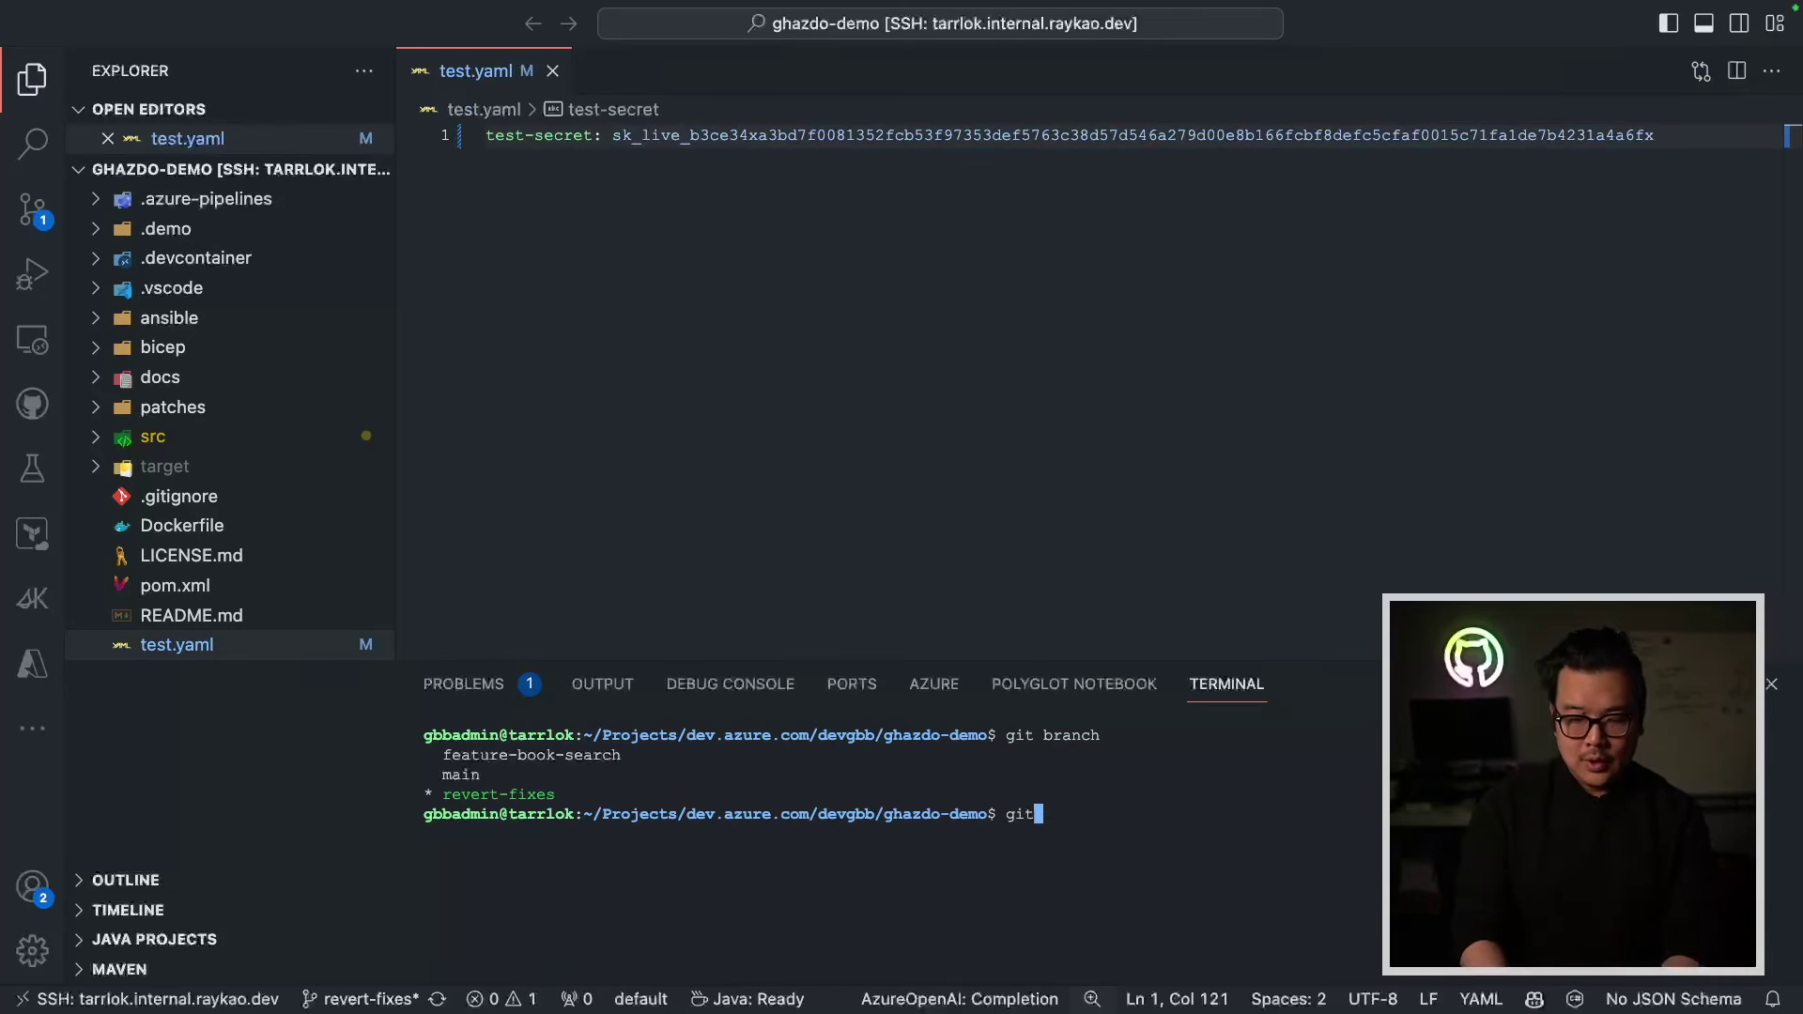
# - Stage all changes with git add -A and commit them with the message "demo: introduce a secret"
pyautogui.press('Return')
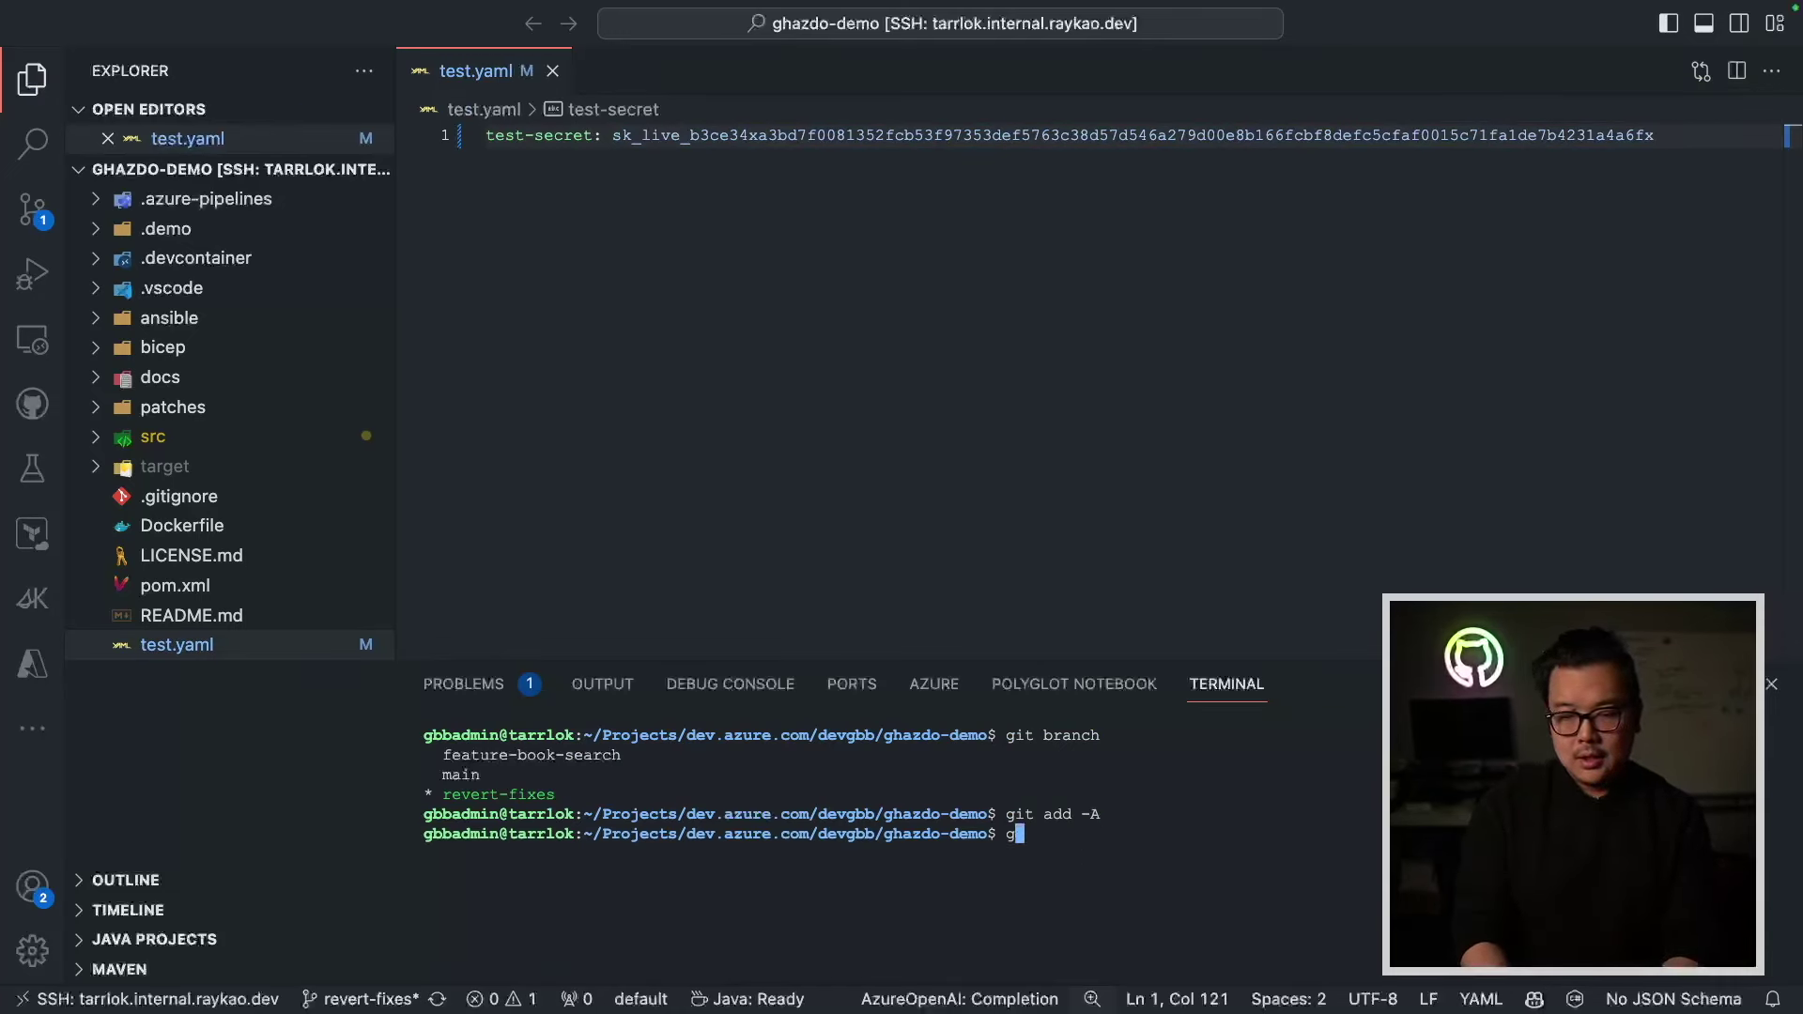
pyautogui.write('git commit -m "demo: introduce a secret')
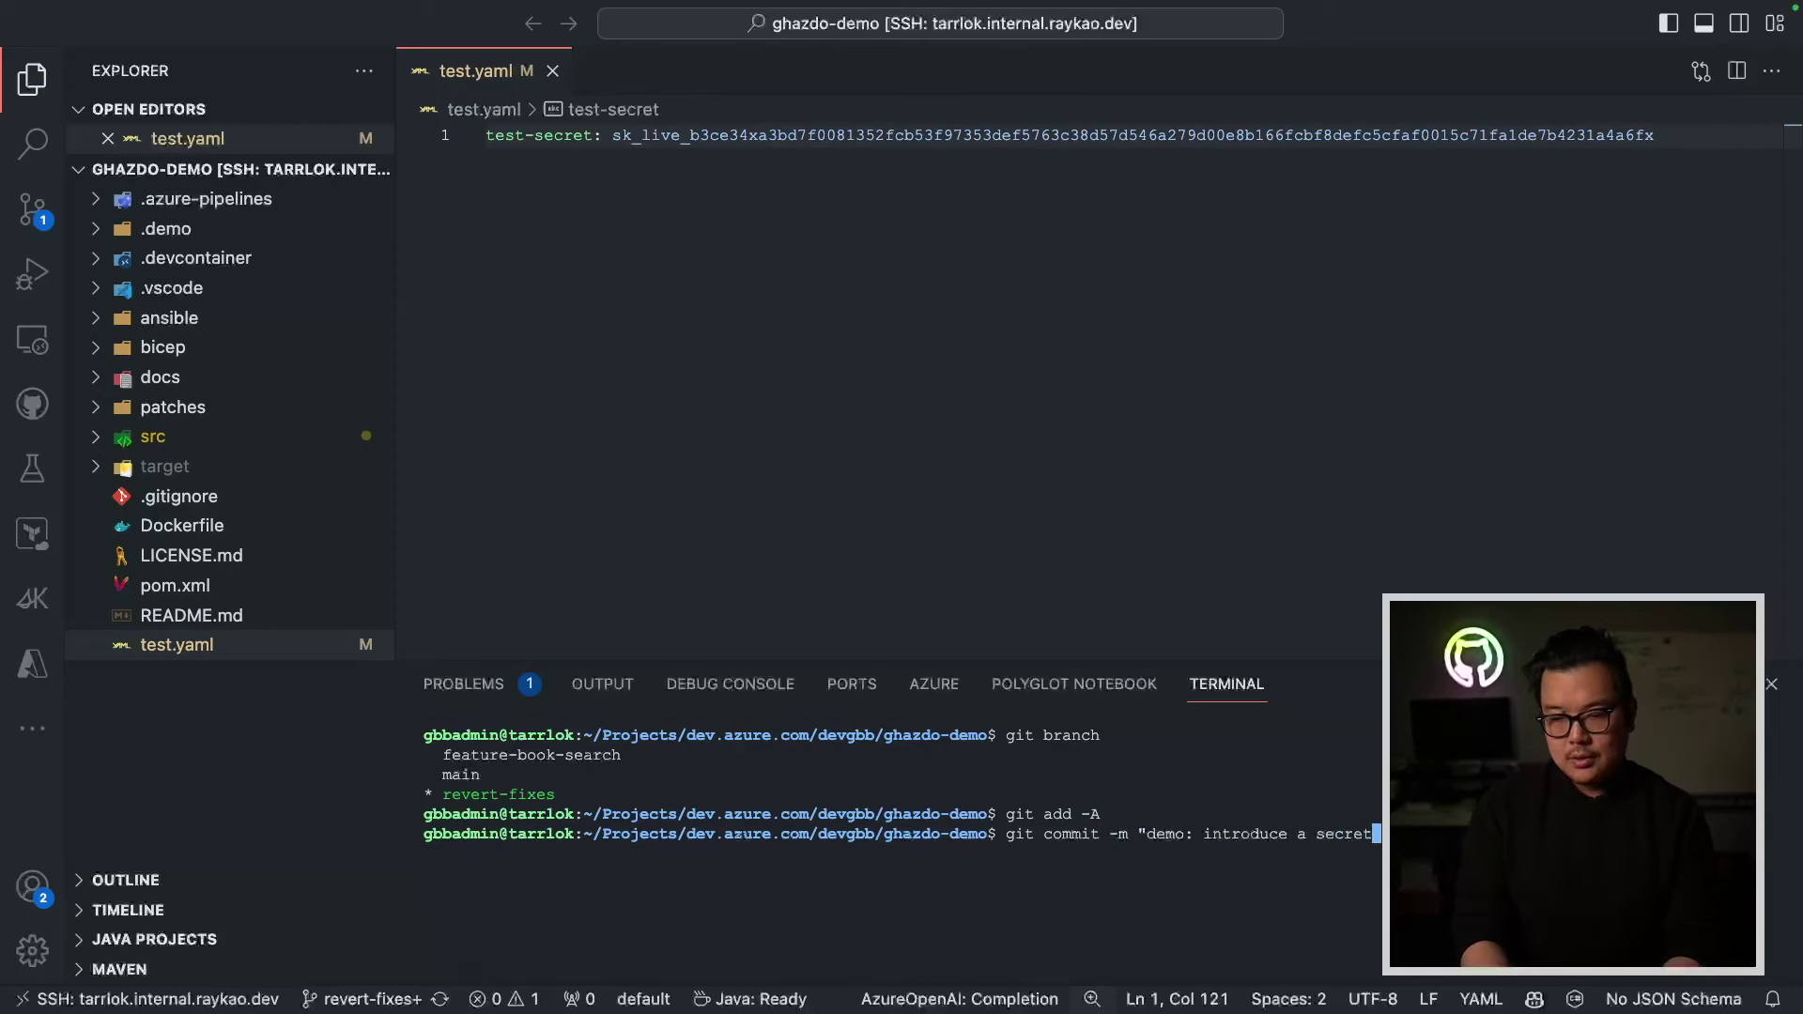
pyautogui.press('Return')
# - Push the new commit on the revert-fixes branch to the remote with git push
pyautogui.write('gi')
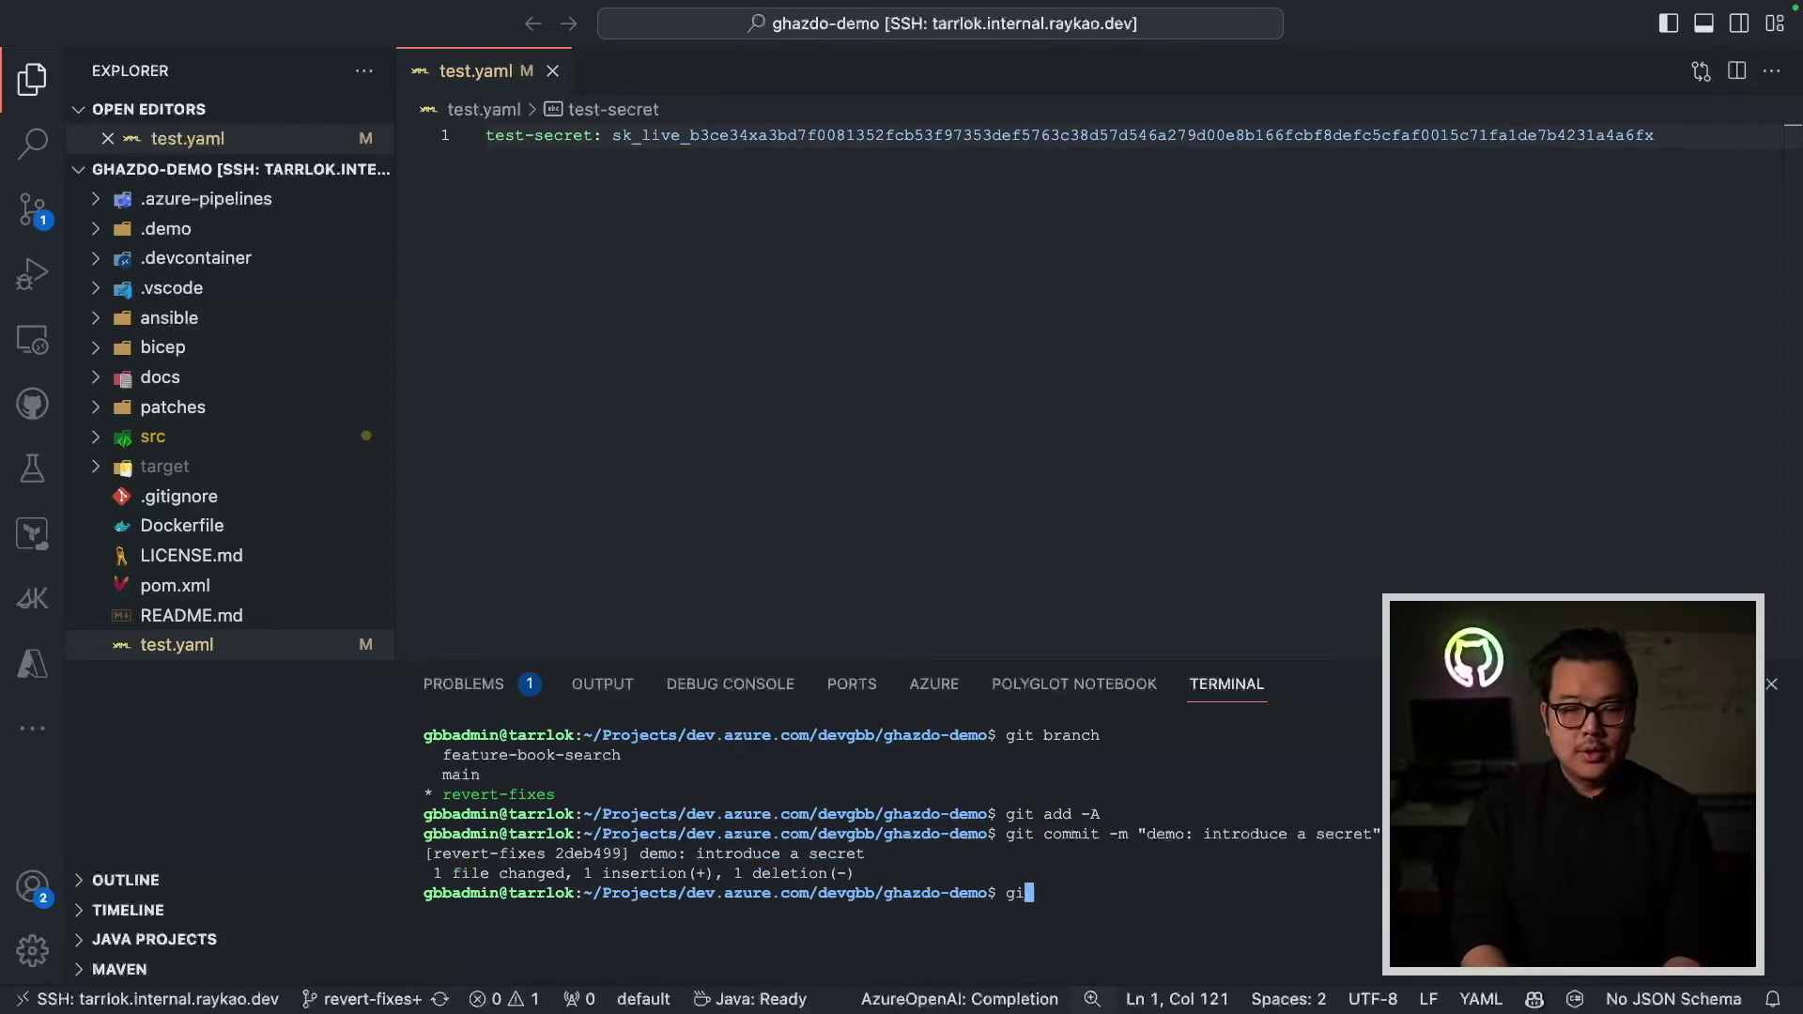
pyautogui.write('t push')
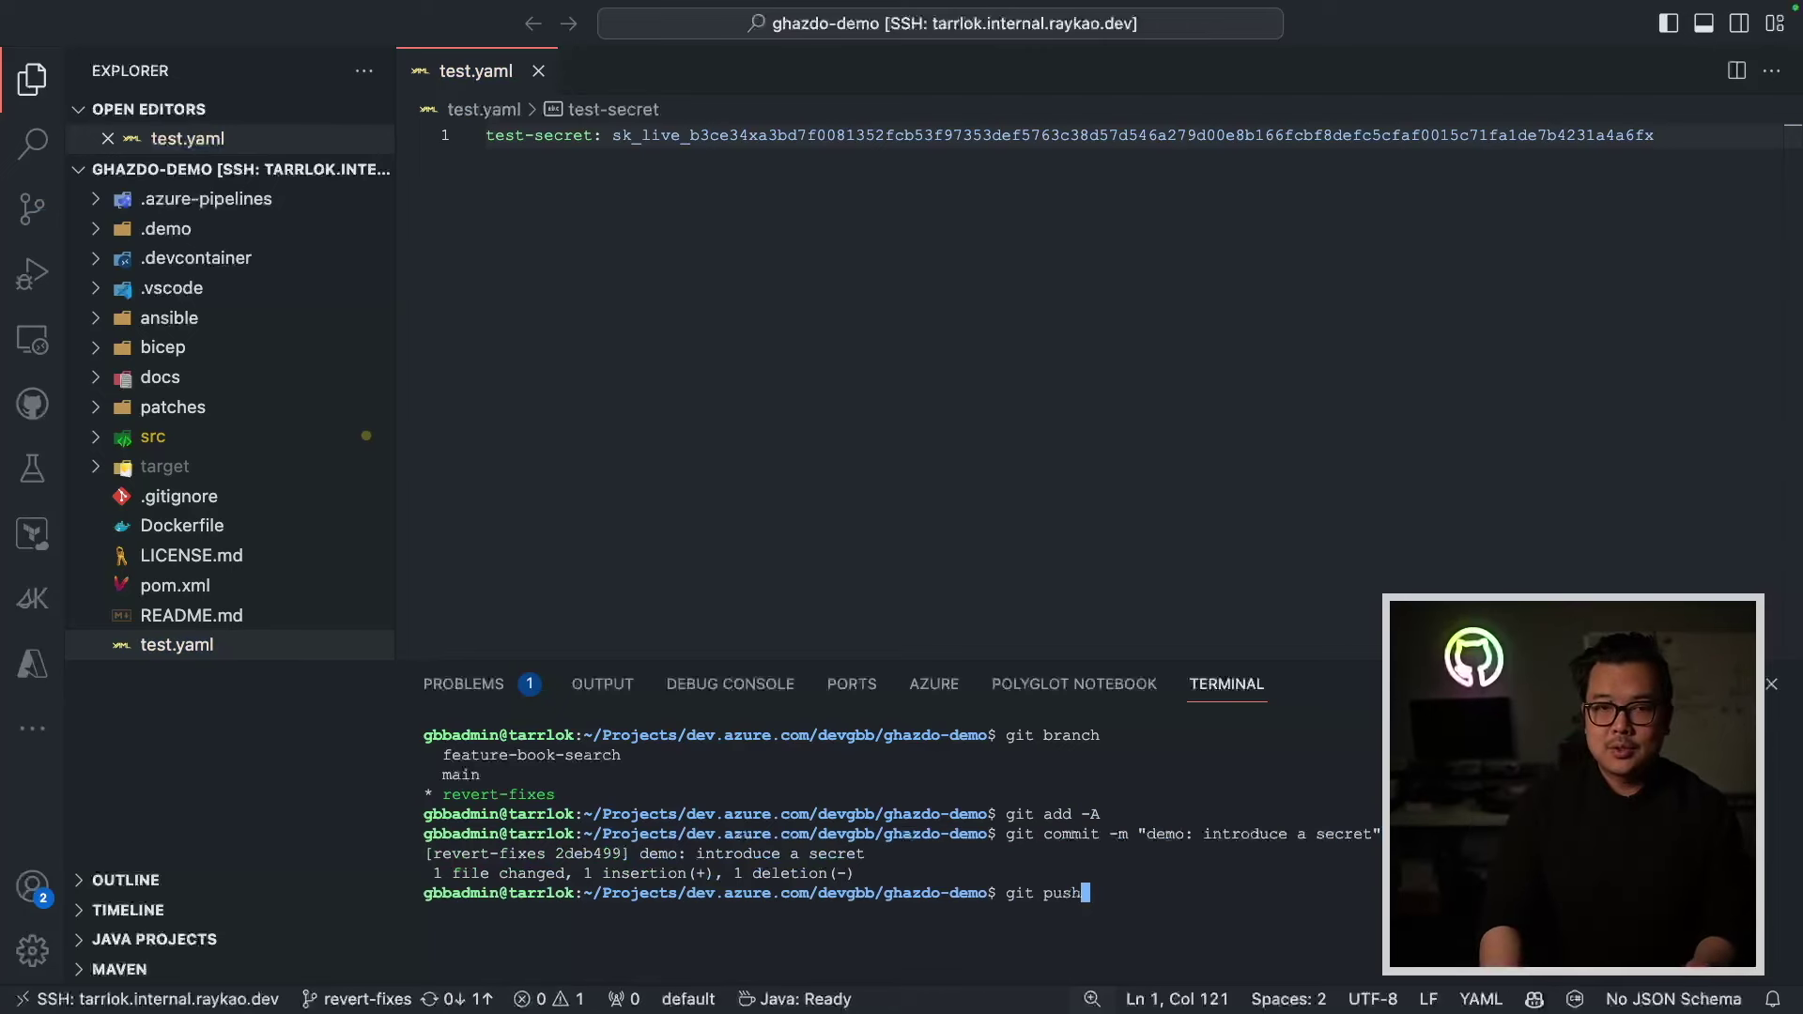
pyautogui.press('Return')
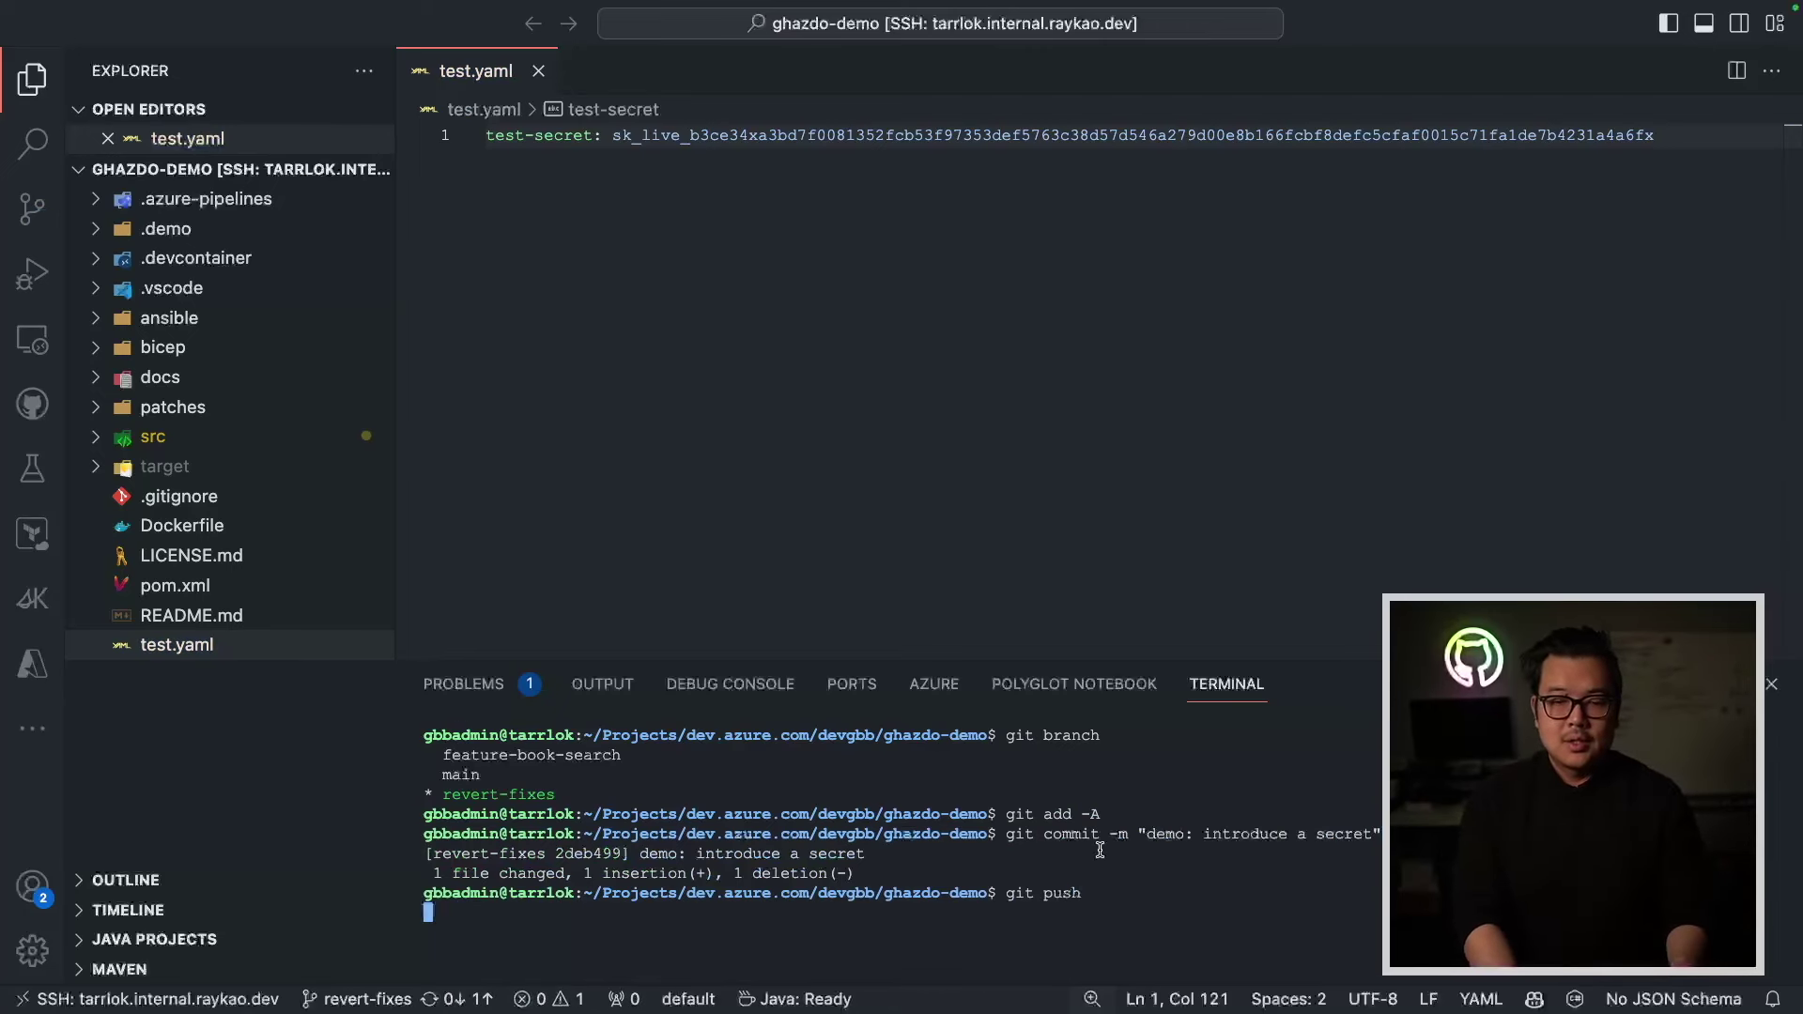